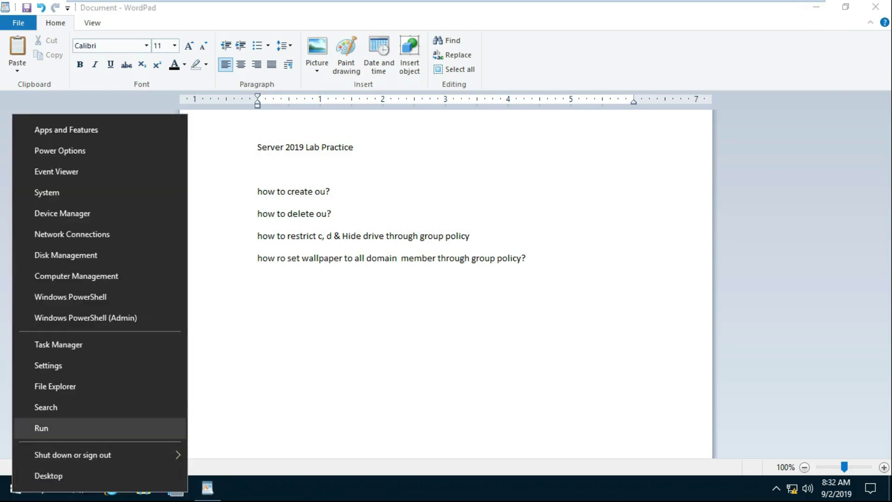
- Launch Active Directory Users and Computers by running dsa.msc from the Run box
click(41, 428)
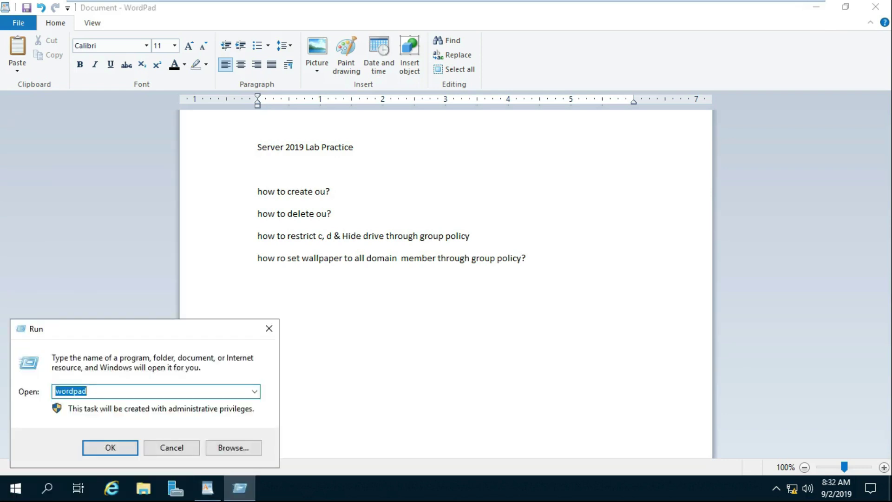
text(dsa)
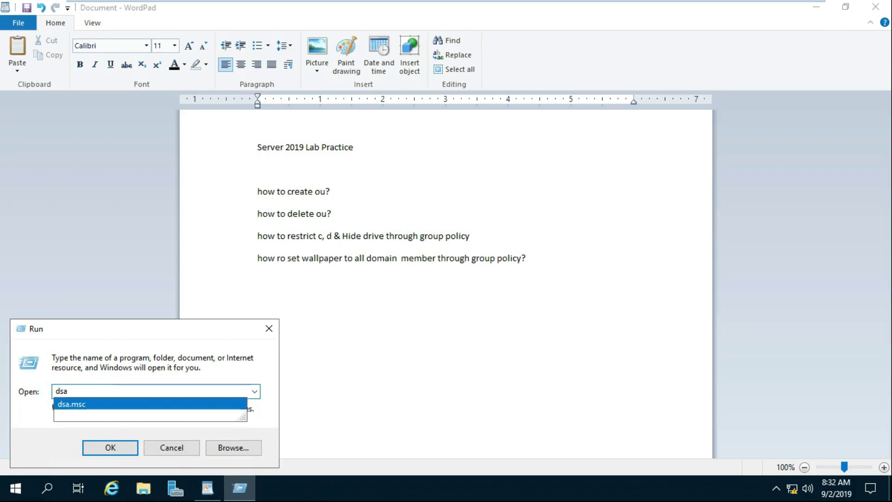
click(72, 404)
key(Return)
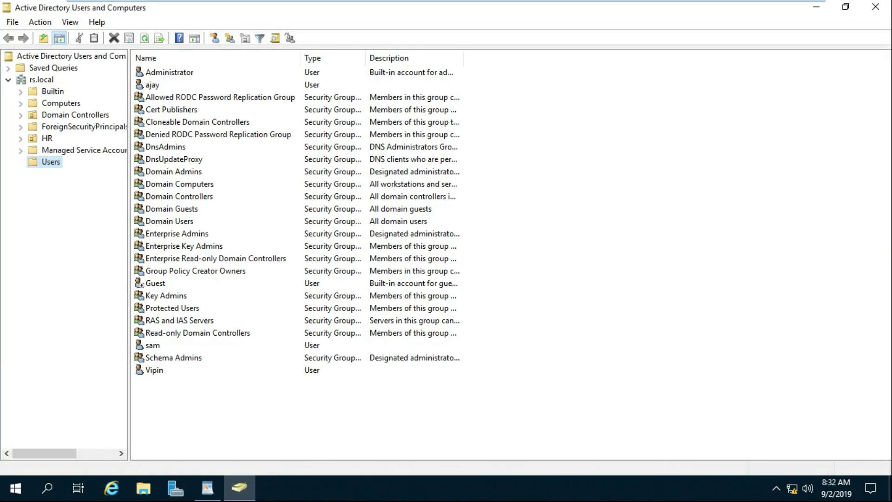
- Create the Sales organizational unit under rs.local
click(42, 80)
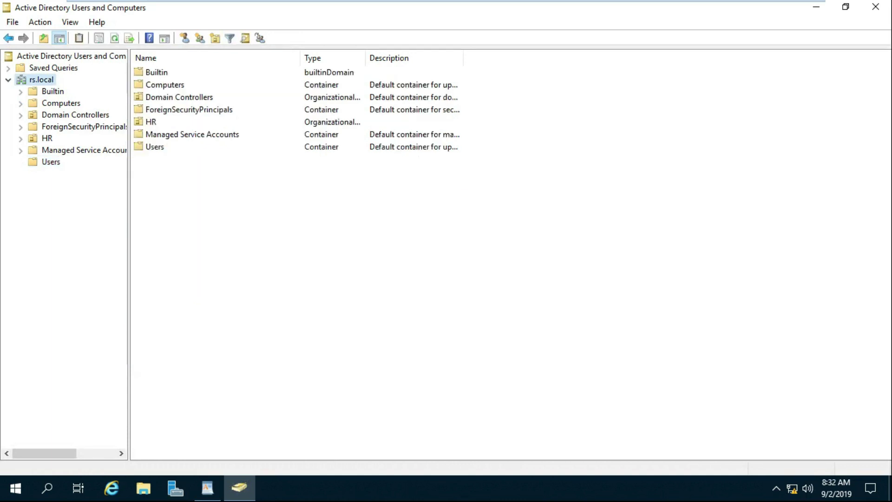
right_click(47, 80)
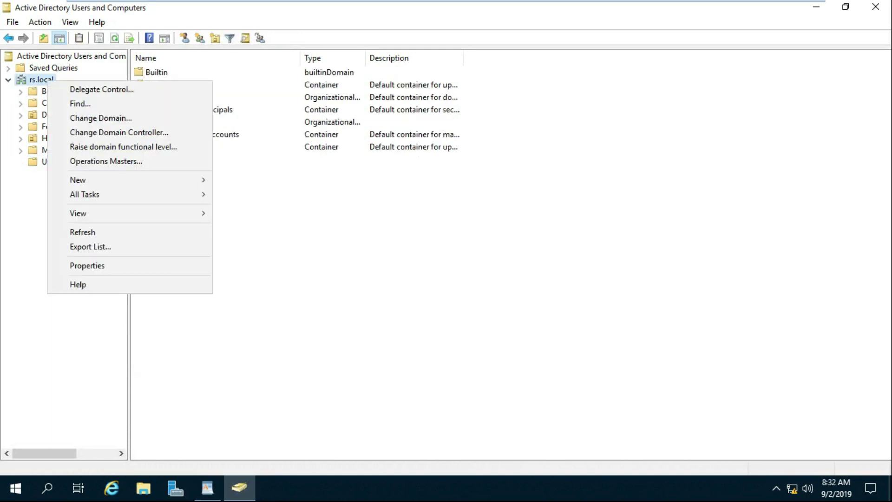
mouse_move(93, 179)
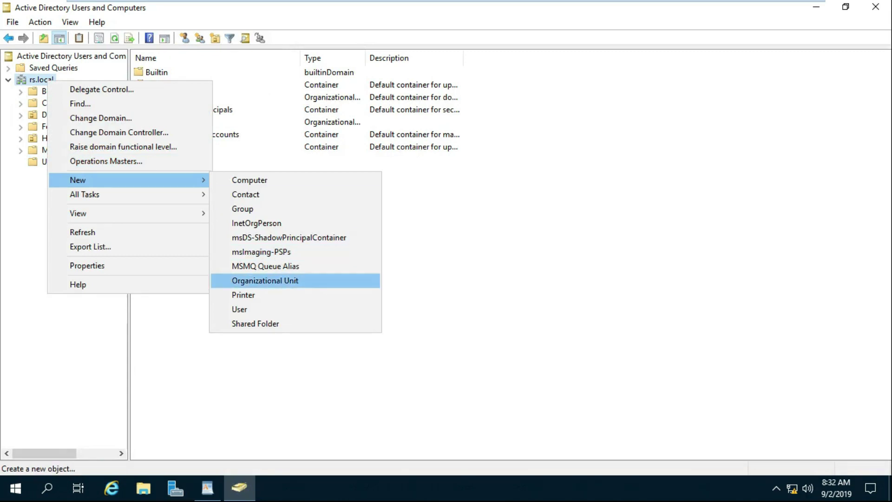
click(265, 280)
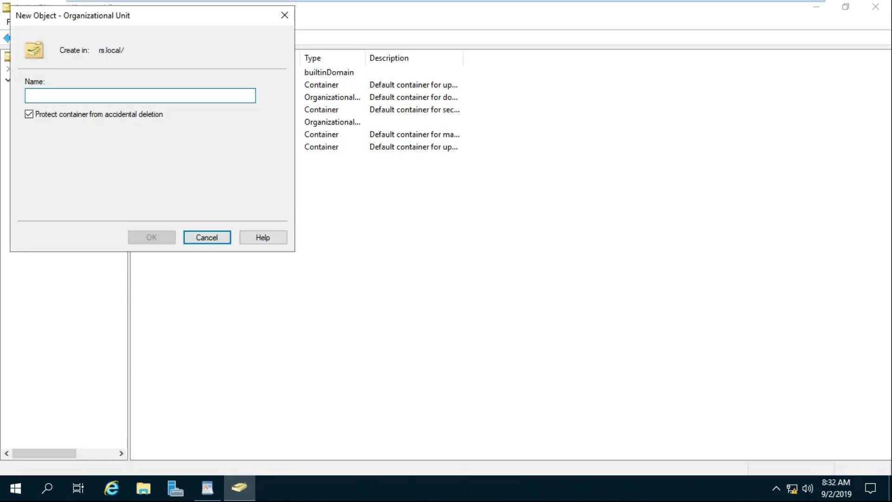
drag(151, 11, 376, 33)
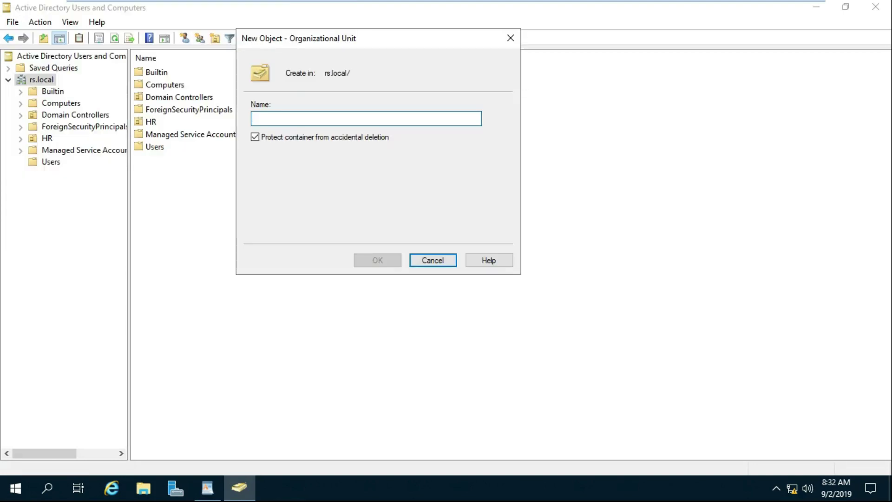
text(Sales)
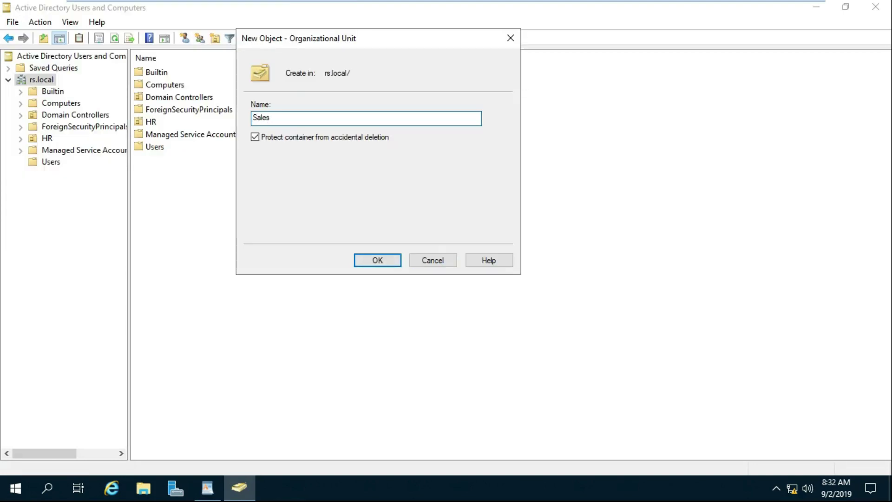
key(Return)
click(51, 173)
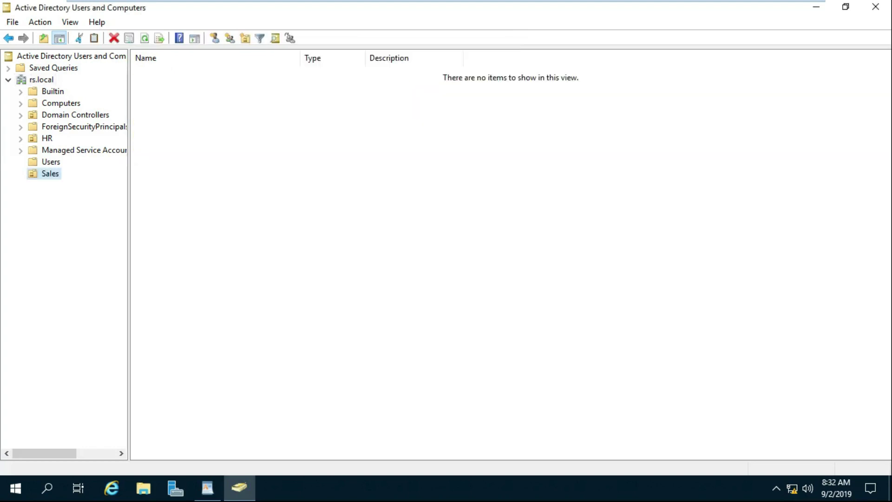
key(F2)
key(Return)
- Create the MKT organizational unit under rs.local
right_click(49, 80)
mouse_move(116, 178)
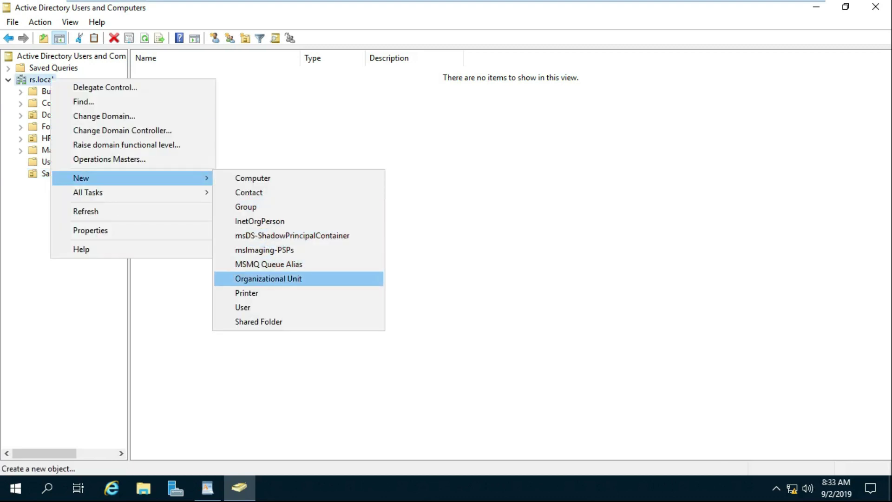
click(269, 278)
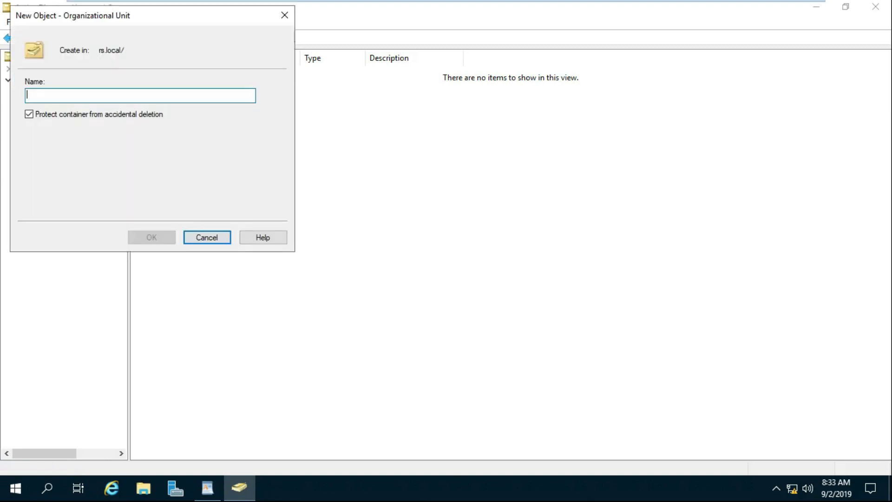
text(MKT)
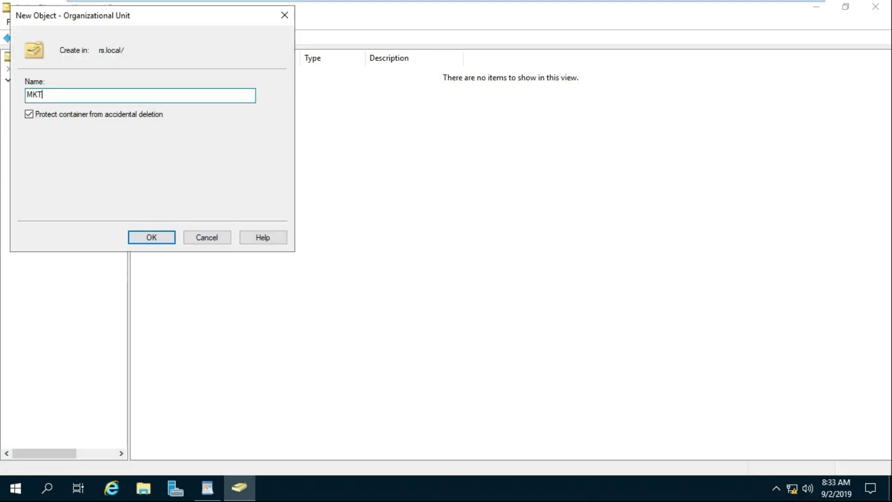
key(Return)
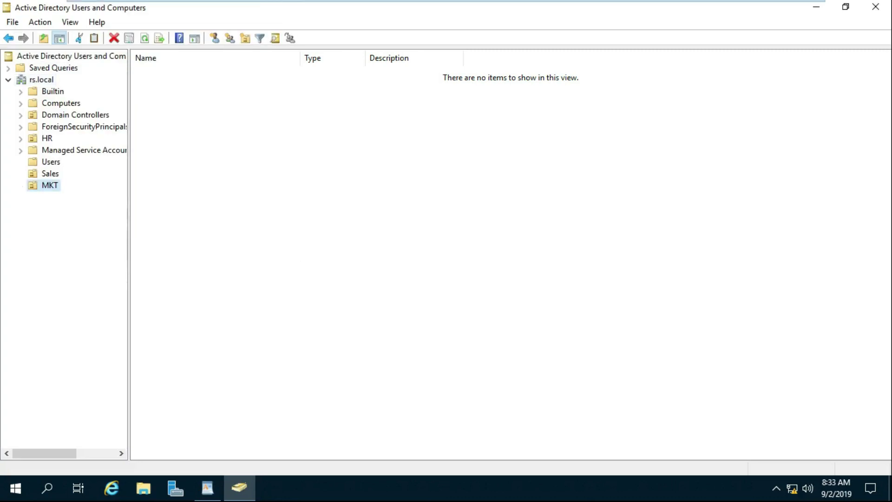
- Create the Test organizational unit under rs.local
right_click(38, 79)
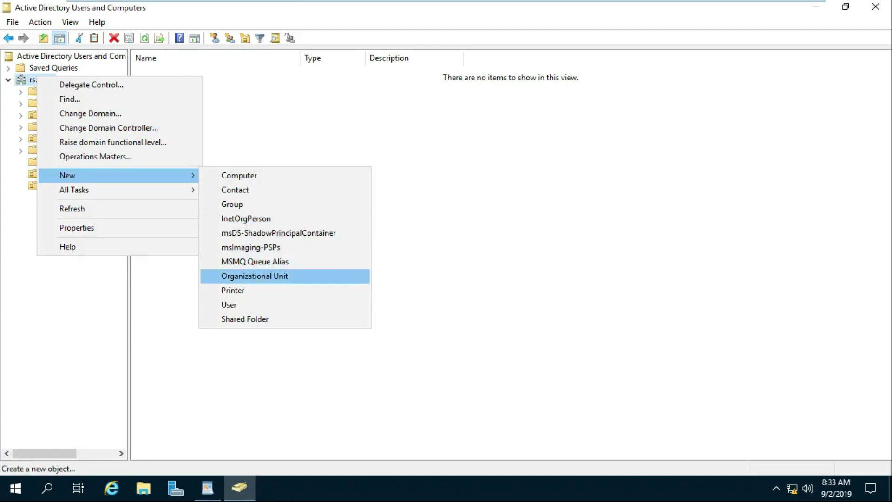
click(255, 276)
text(Test)
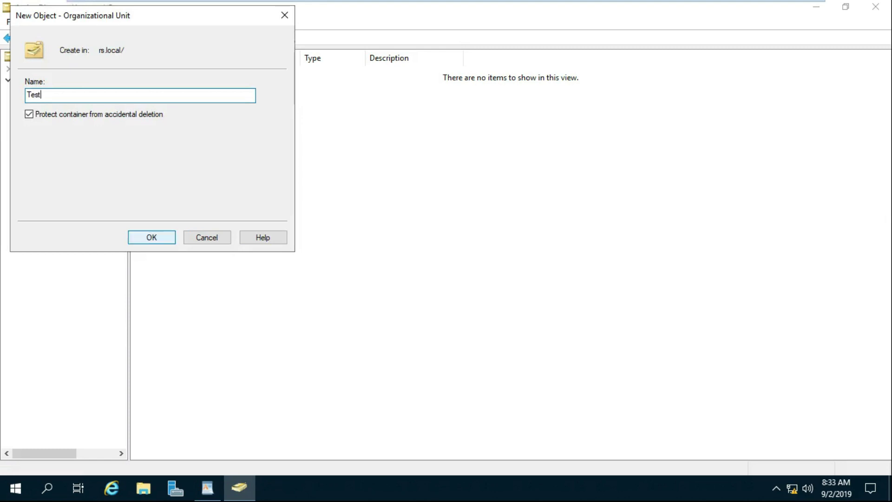
key(Return)
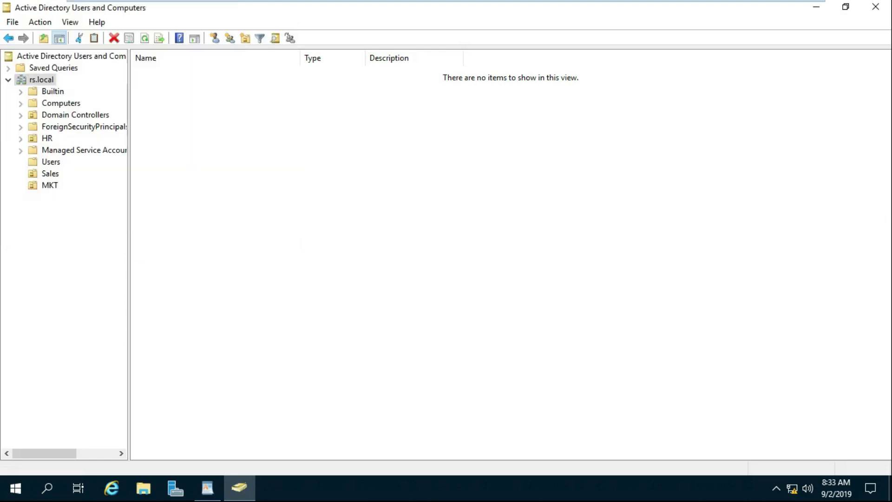
key(F2)
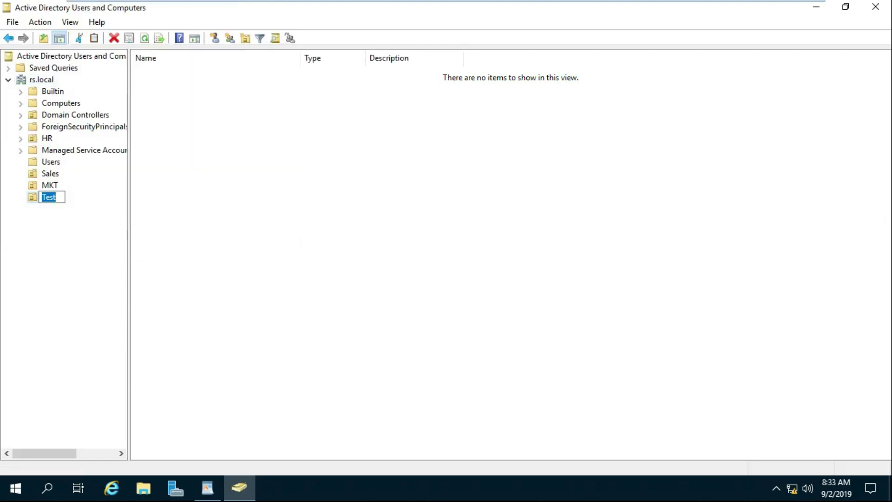
key(End)
key(Return)
key(shift+F10)
key(Down)
key(Down)
key(Down)
key(Return)
click(51, 173)
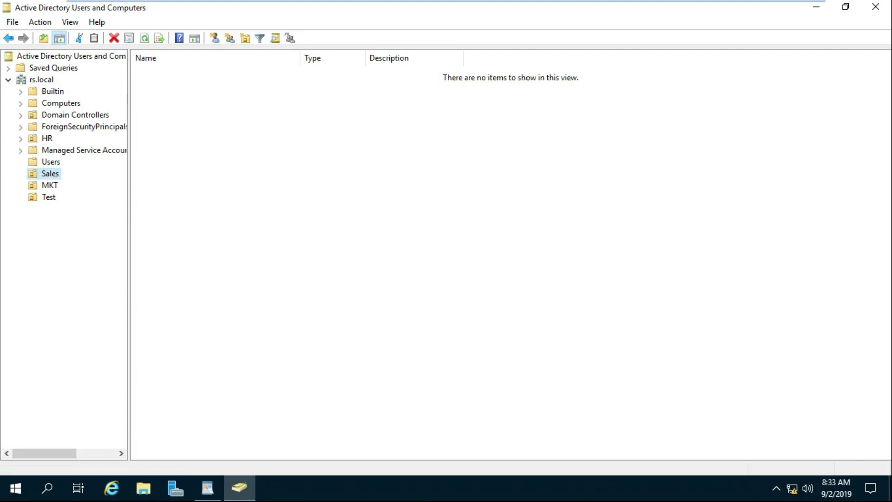
- Start a new user in Sales with name and logon name 'one'
right_click(45, 173)
mouse_move(74, 228)
key(Down)
key(Down)
key(Down)
key(Down)
key(Down)
key(Down)
key(Return)
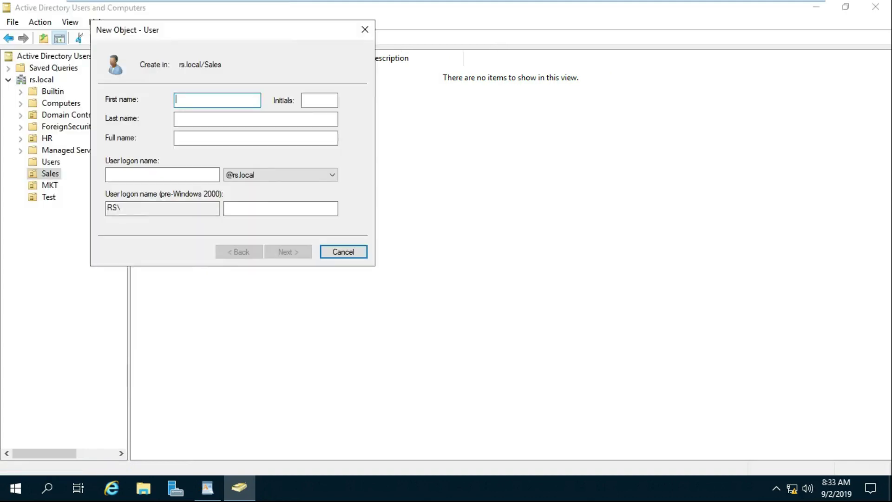
text(one)
click(162, 175)
text(one)
key(Return)
- Give user 'one' a password that never expires and the user cannot change
text(Pass123)
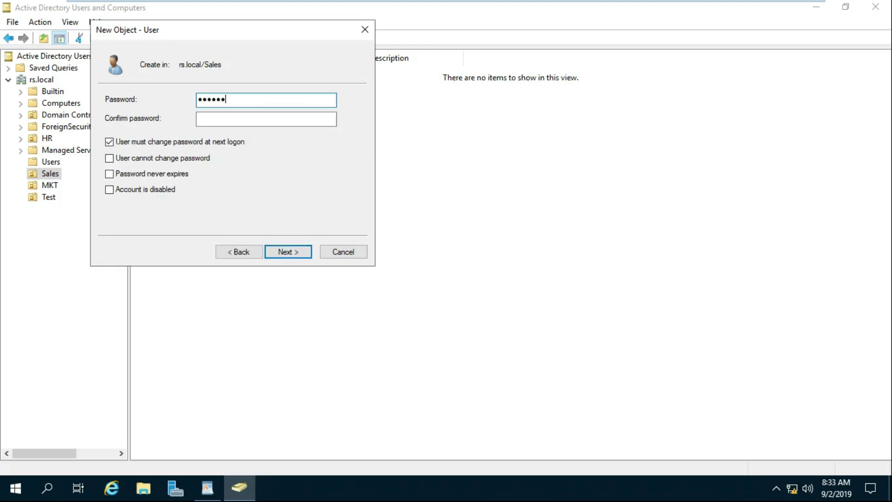
key(Tab)
text(Pass123)
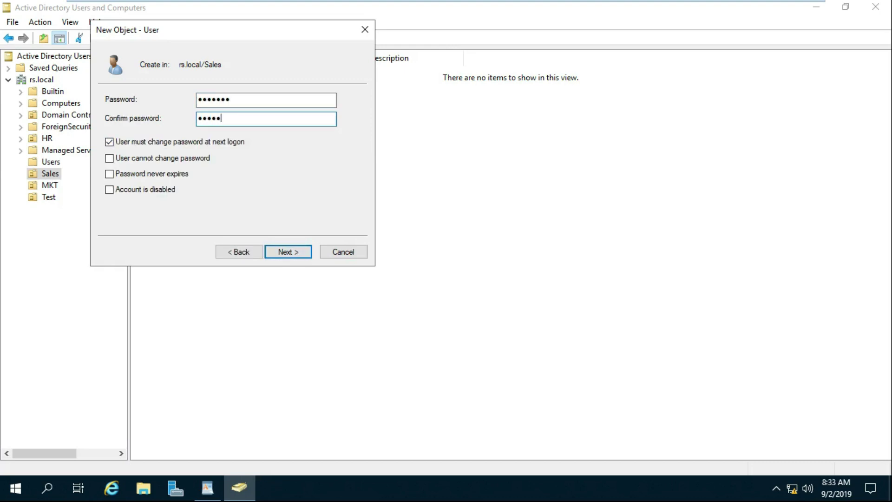
key(Tab)
key(space)
key(Tab)
key(space)
key(Tab)
key(space)
key(Return)
key(Return)
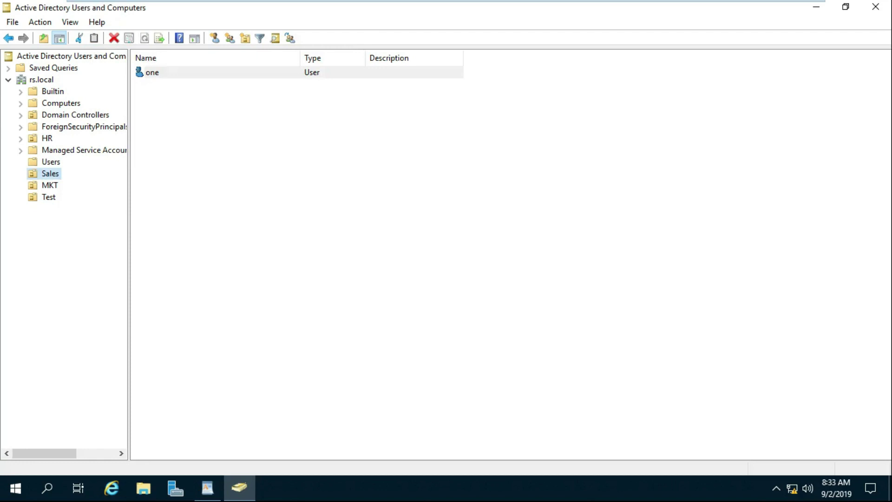
click(50, 185)
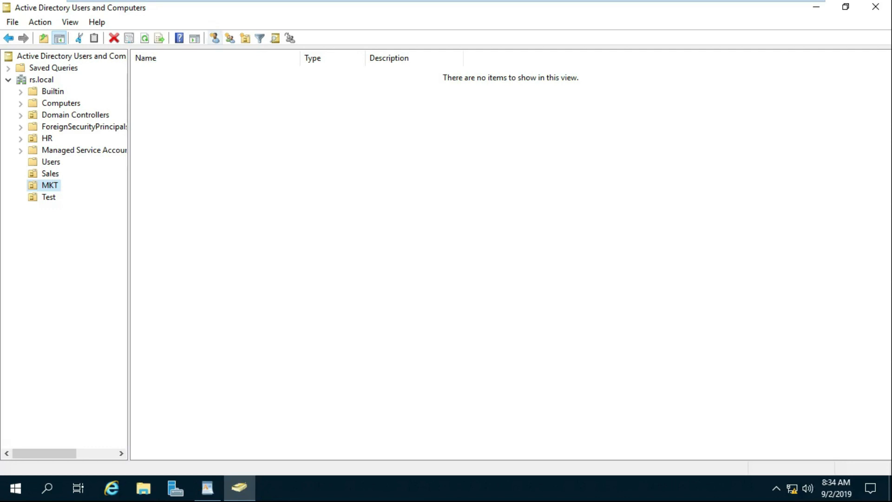
- Start a new user in MKT with name and logon name 'two'
click(214, 38)
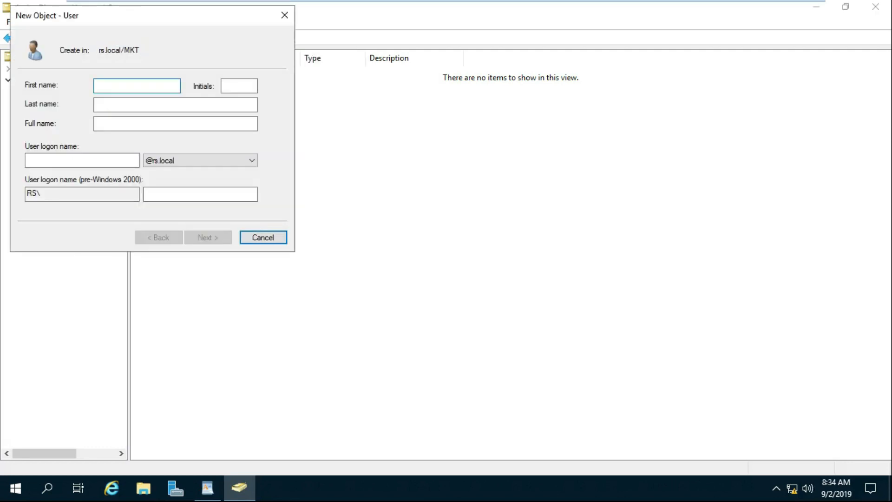
text(two)
click(82, 160)
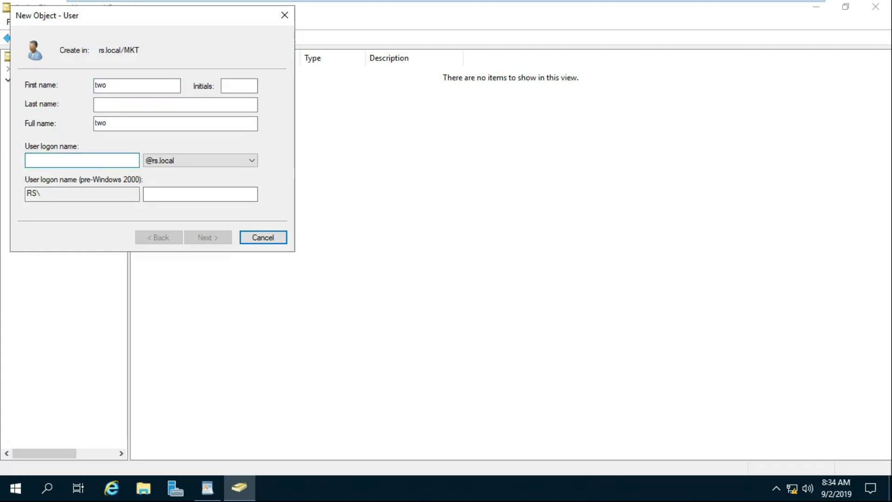
text(two)
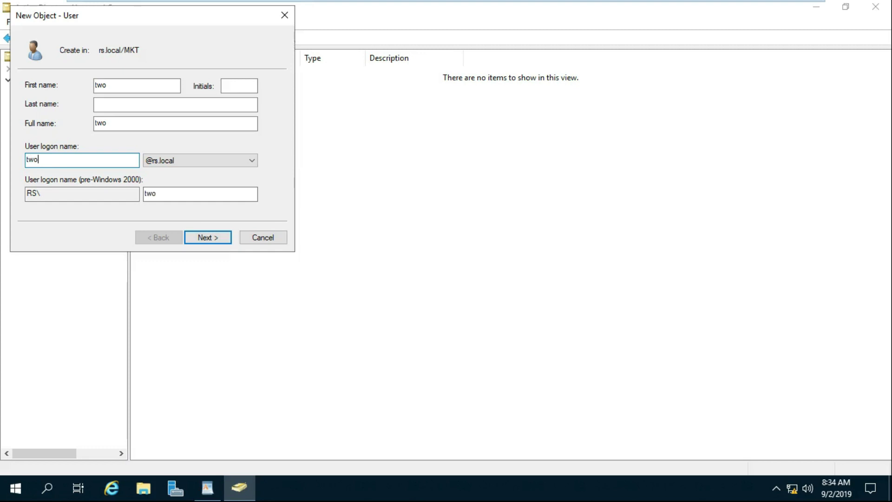
key(Return)
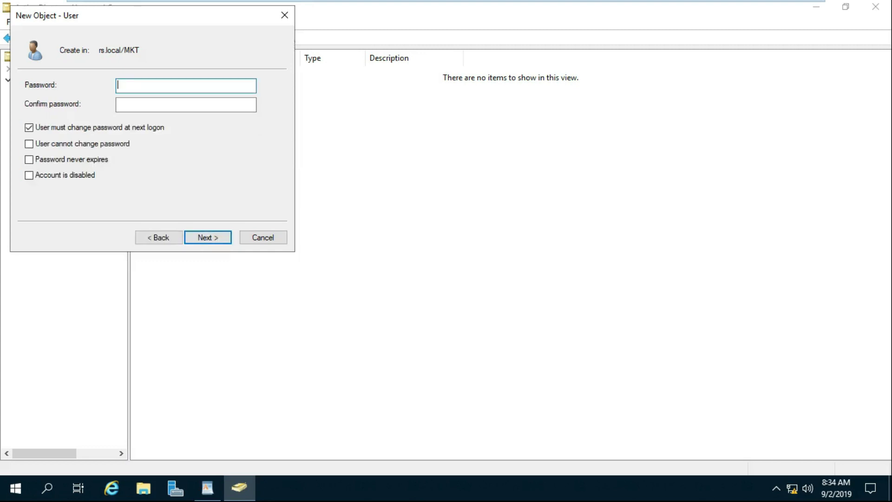
- Give user 'two' a password that never expires and the user cannot change
text(*******)
key(Tab)
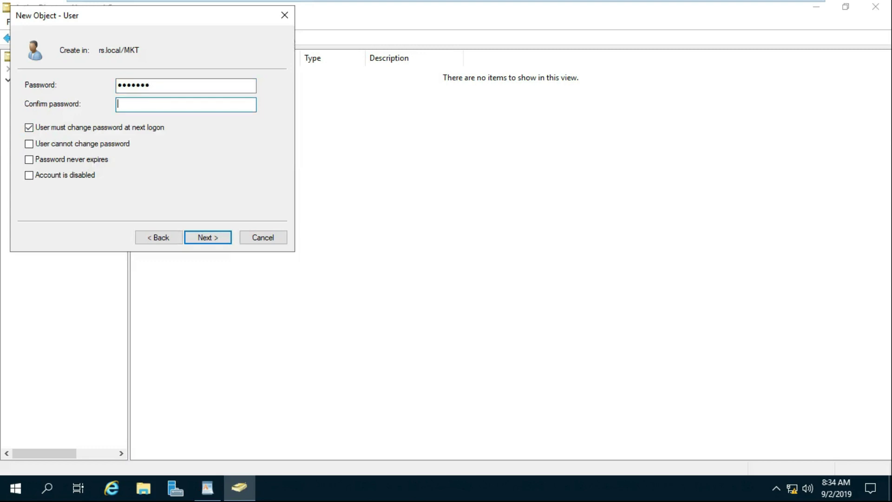
text(*******)
key(Tab)
key(space)
key(Tab)
key(space)
key(Tab)
key(space)
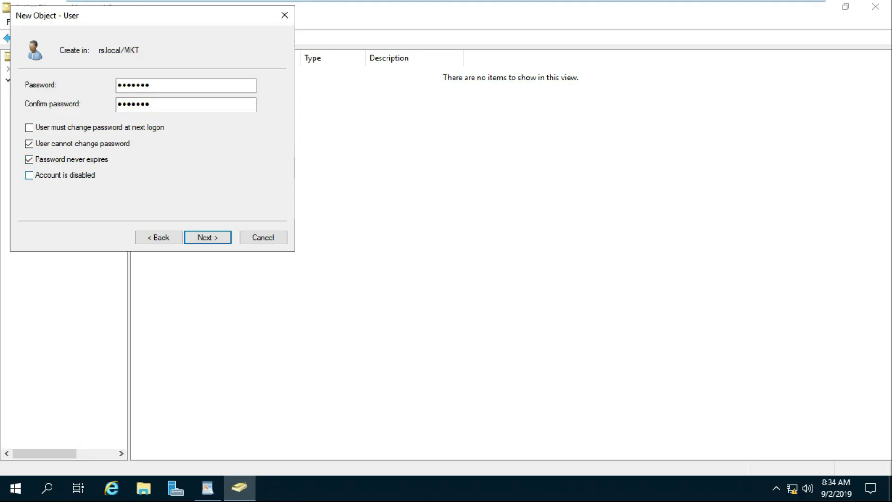
key(Return)
key(Return)
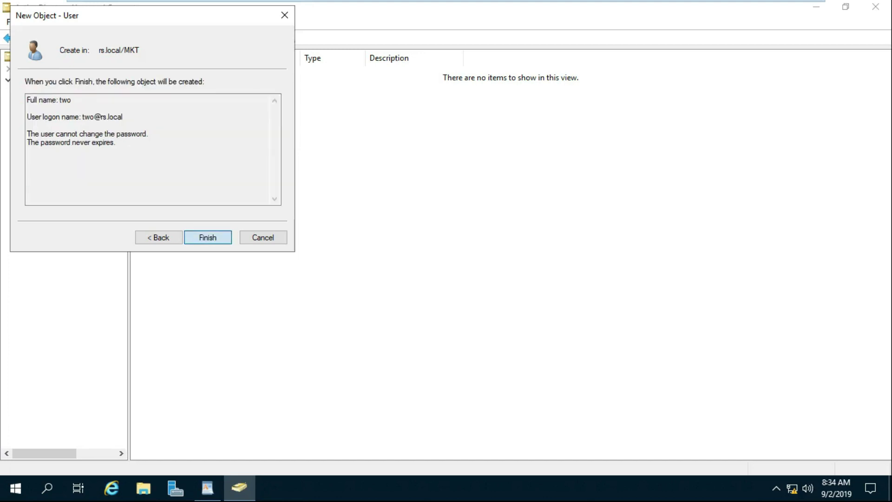
- Select the empty Test OU in the console tree
click(48, 197)
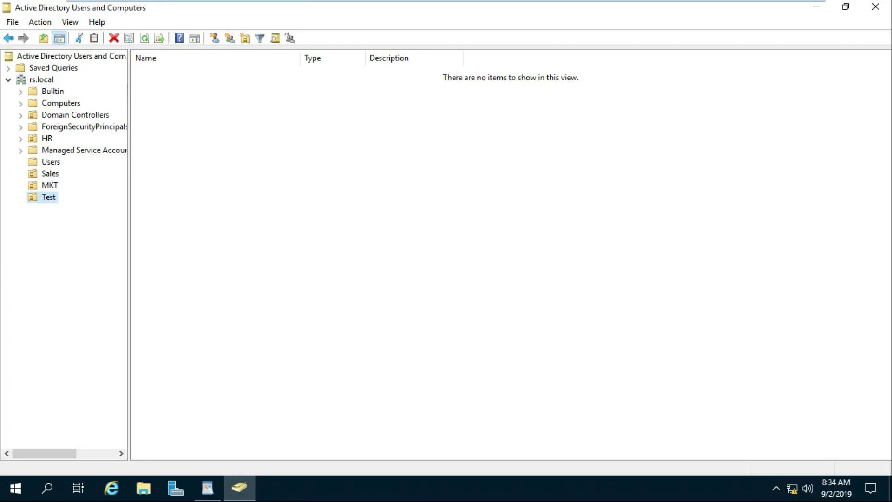
right_click(40, 194)
click(56, 314)
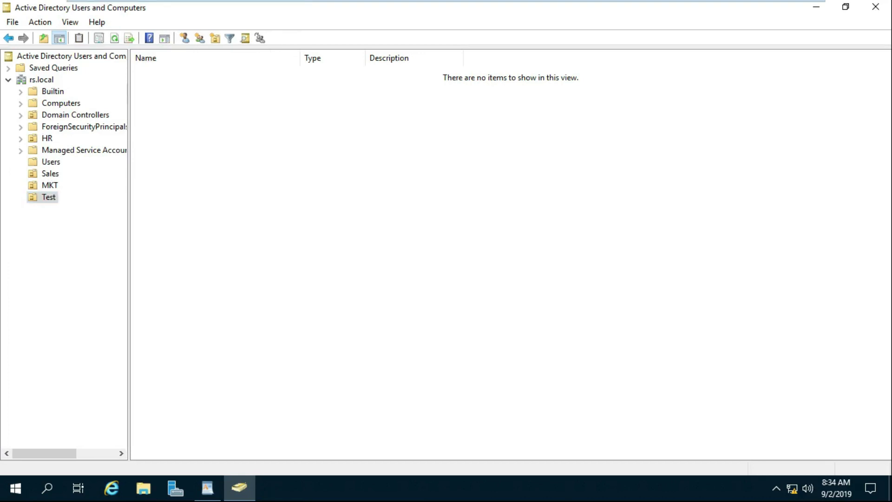
- Try deleting the Test OU and dismiss the resulting privileges error
click(208, 487)
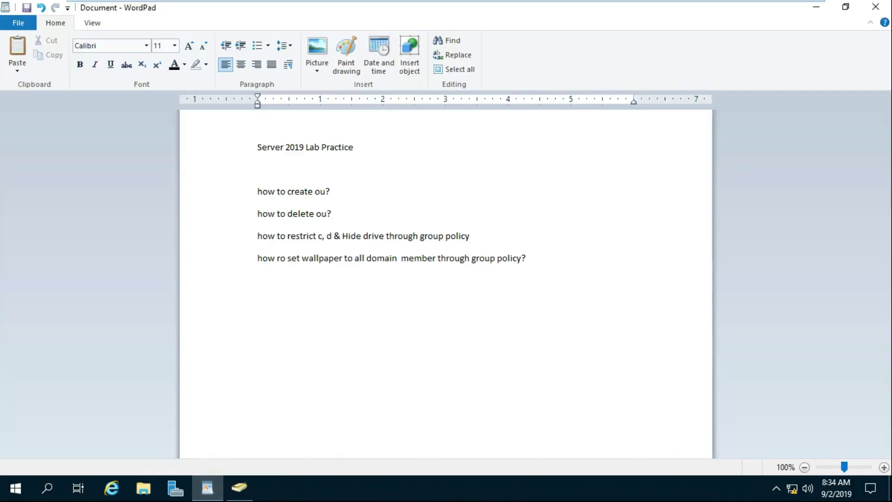
click(816, 6)
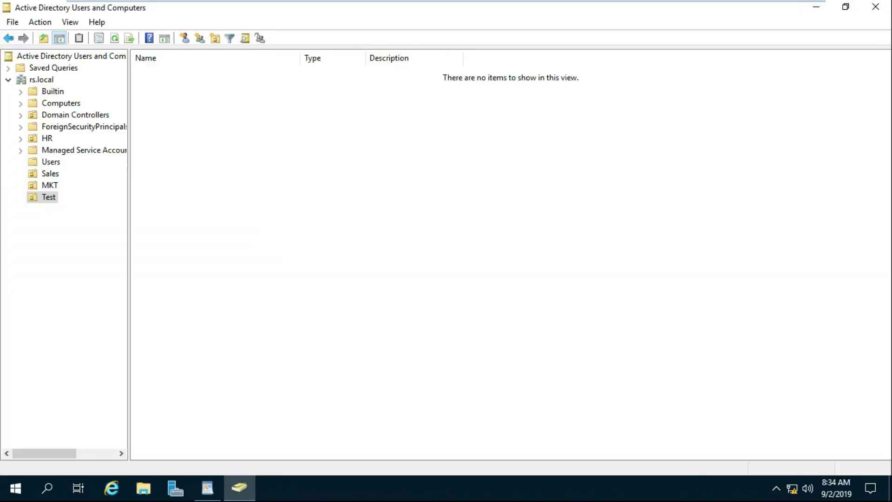
right_click(47, 198)
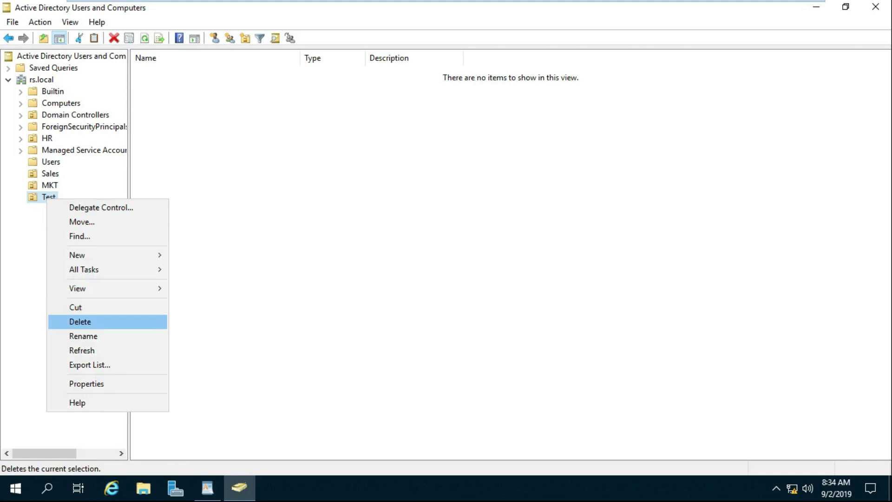
click(80, 322)
key(Tab)
key(Return)
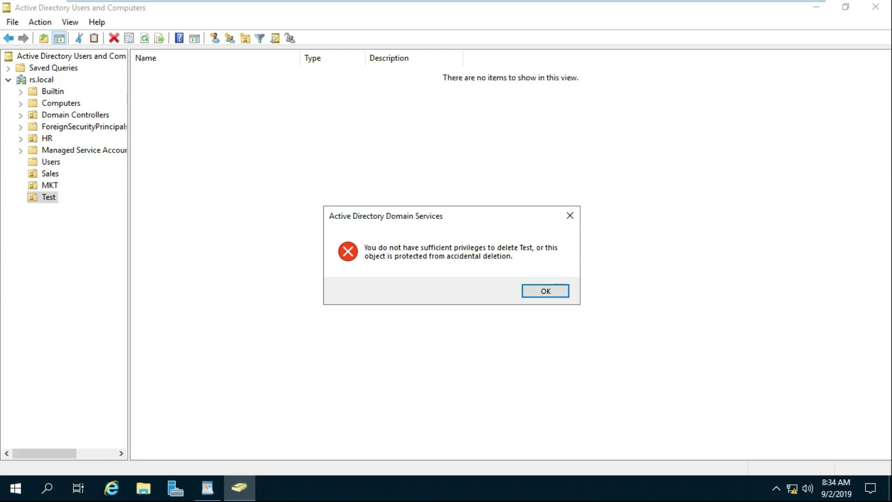
key(Return)
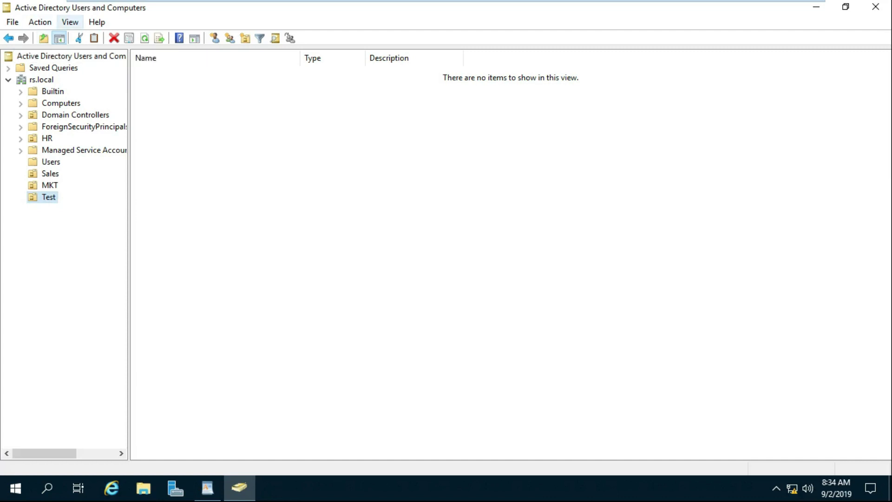
- Enable View > Advanced Features to reveal system containers
click(70, 22)
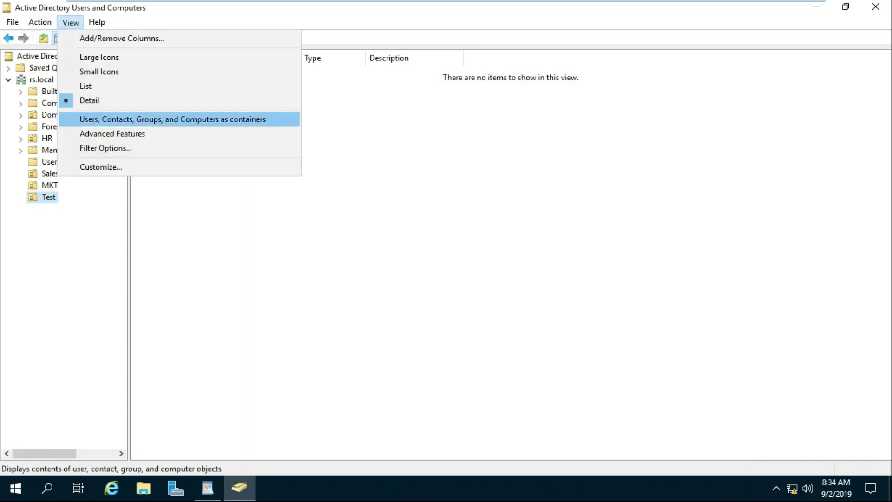
key(Return)
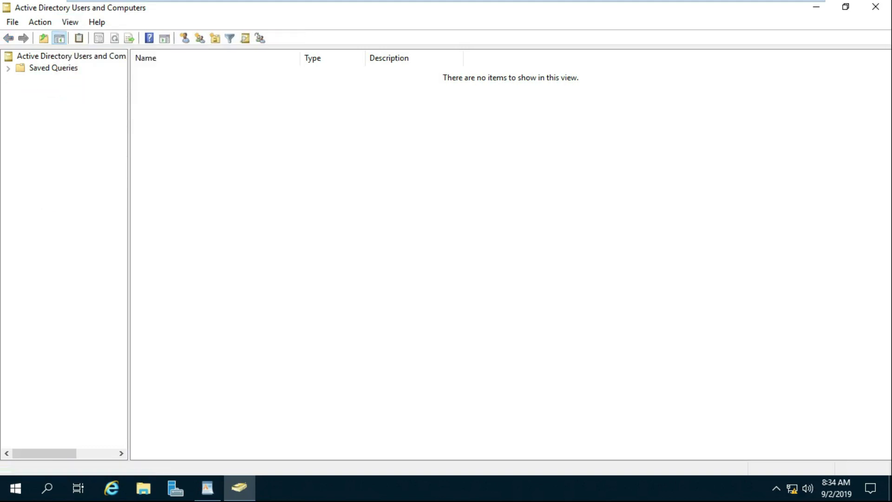
click(49, 231)
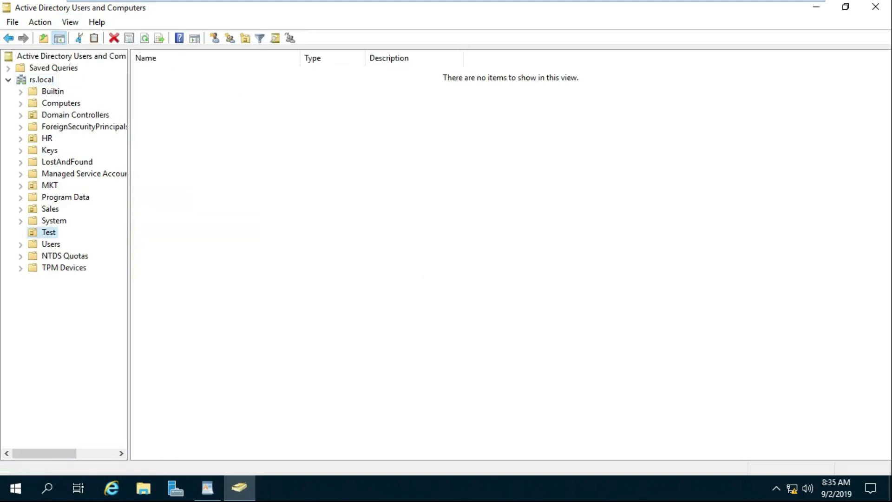
- Uncheck 'Protect object from accidental deletion' on the Test OU's Object tab and apply
right_click(48, 232)
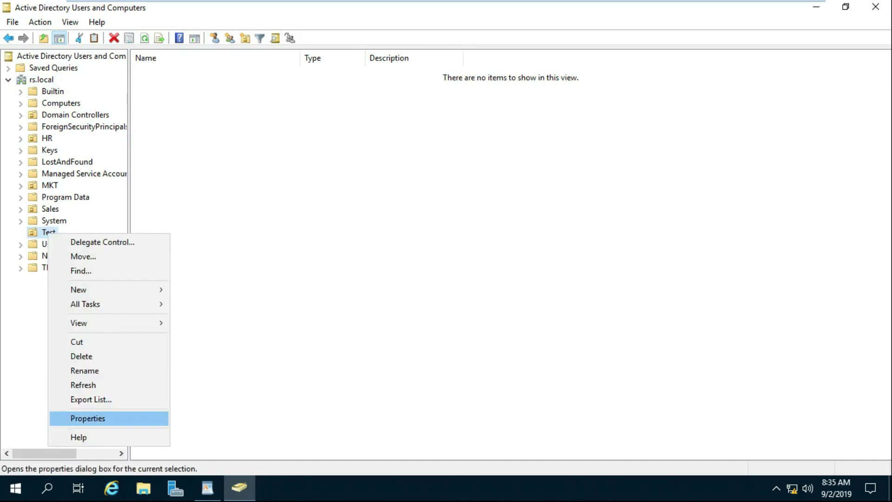
key(Return)
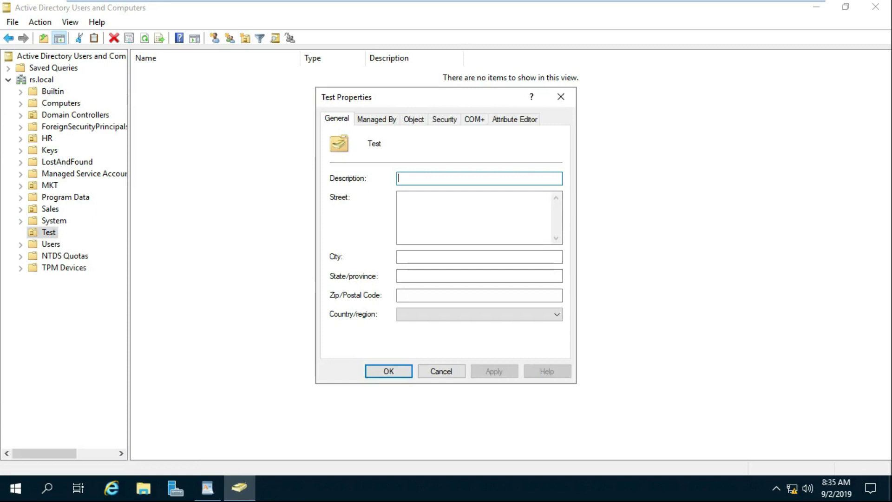
key(ctrl+Tab)
key(ctrl+Tab)
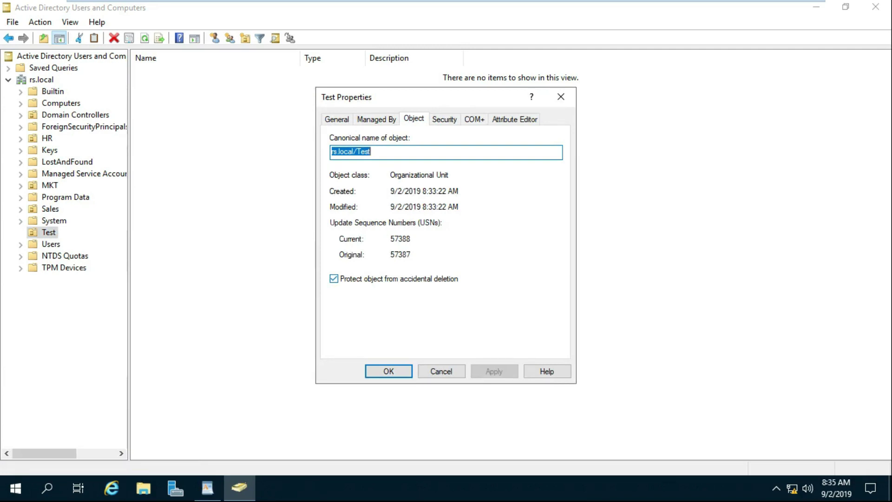
key(Tab)
key(space)
key(alt+a)
key(Return)
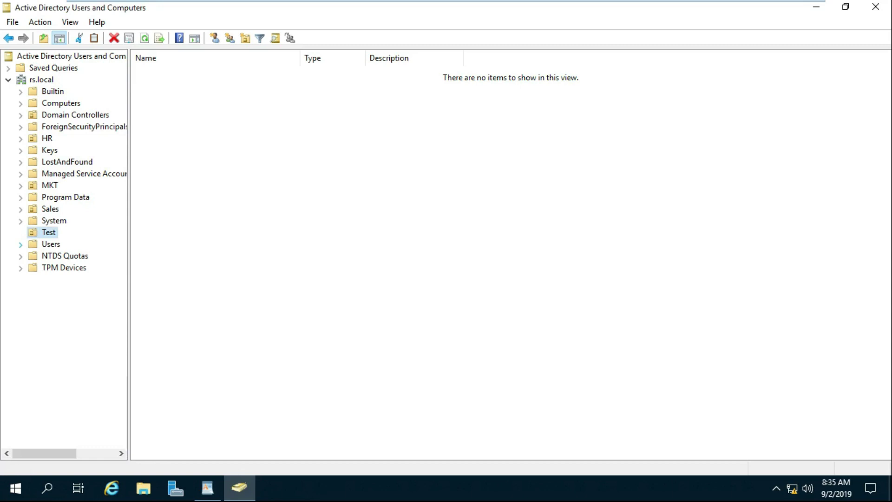
- Delete the Test OU, confirming the prompt
key(shift+F10)
key(Down)
key(Down)
key(Down)
key(Down)
key(Down)
key(Down)
key(Down)
key(Down)
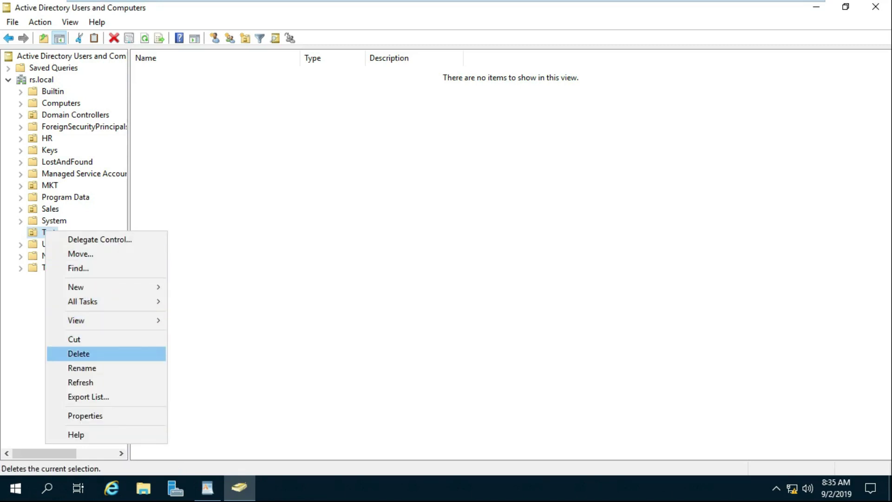
key(Return)
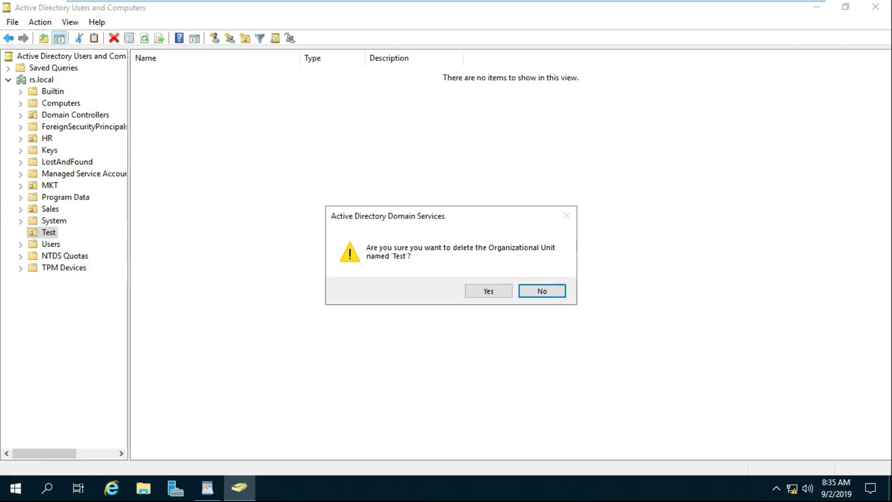
key(Left)
key(Return)
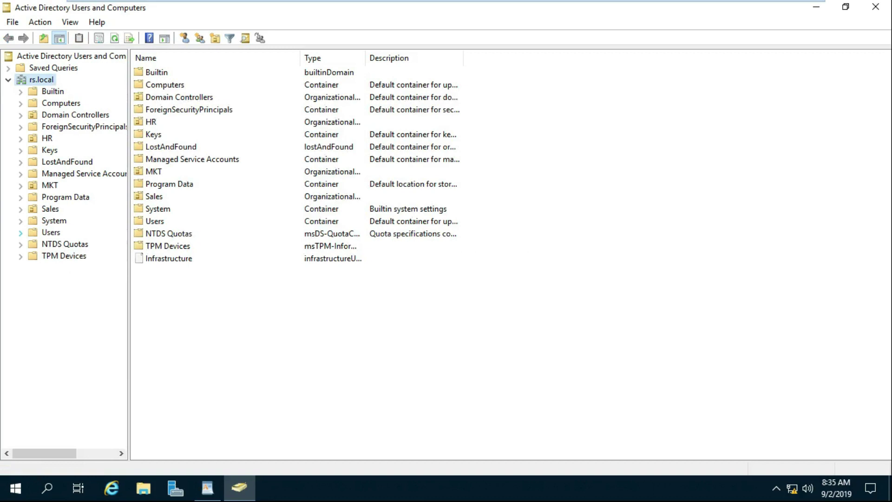
- Turn off Advanced Features and return to the WordPad lab notes
key(Right)
key(Down)
key(Down)
key(Down)
key(Down)
key(Down)
key(Down)
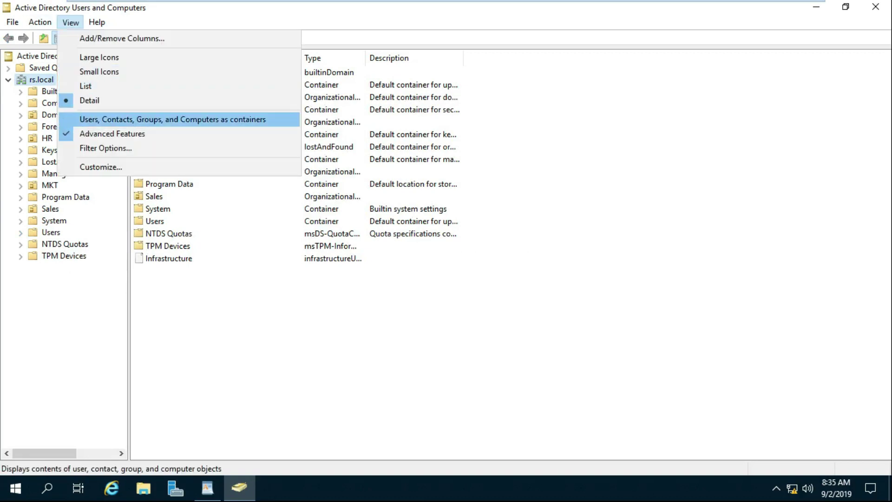
key(Down)
key(Return)
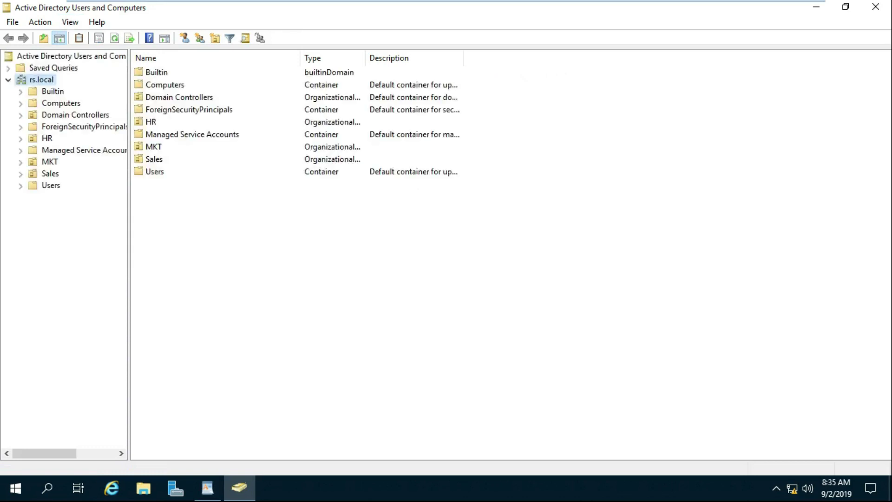
click(207, 488)
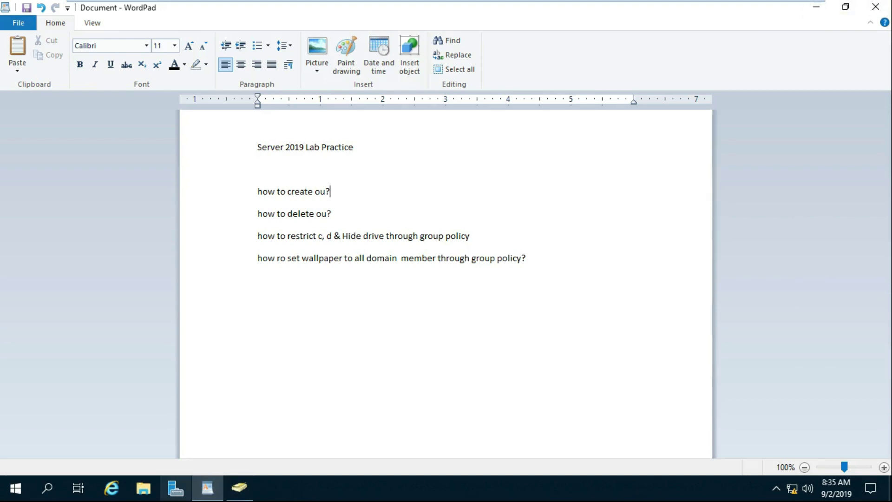
- Launch Group Policy Management from Server Manager's Tools menu
click(175, 487)
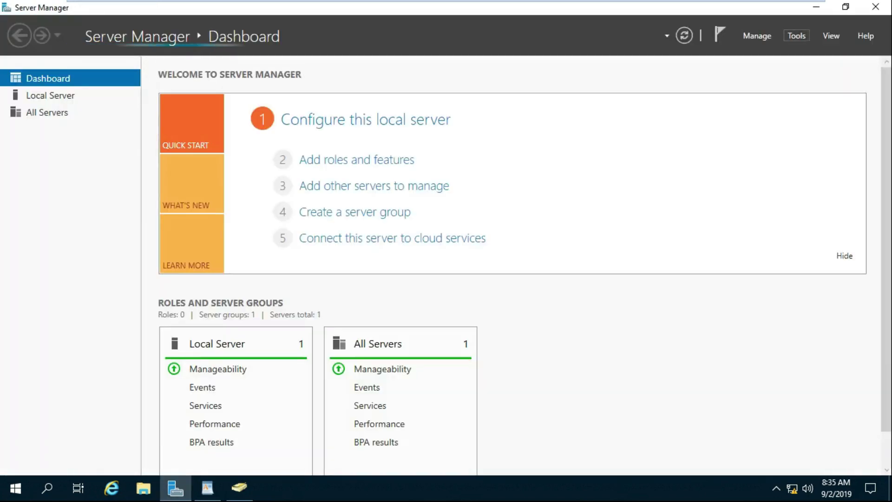
click(796, 35)
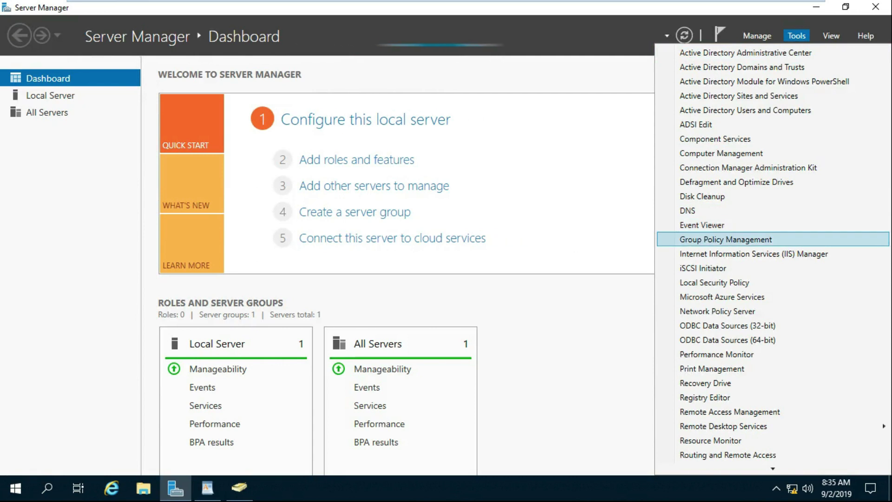
key(Return)
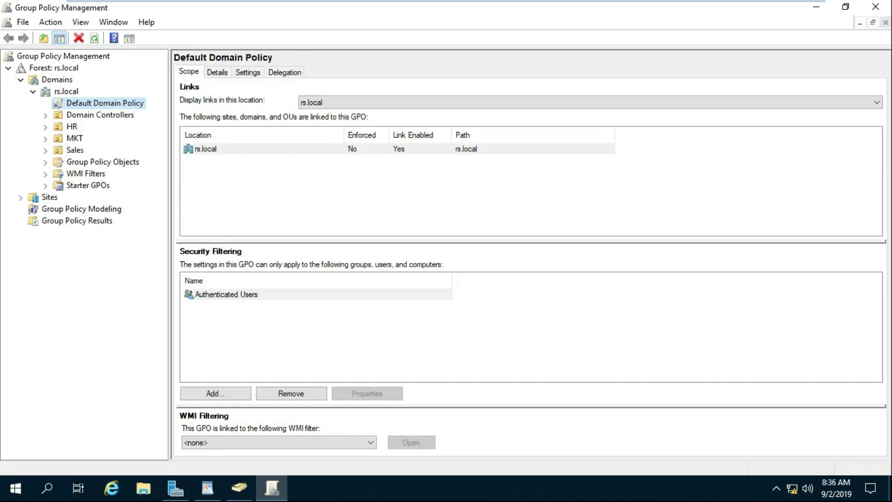
- Create a new GPO named 'Hide & Restrict Drives' under Group Policy Objects
click(45, 162)
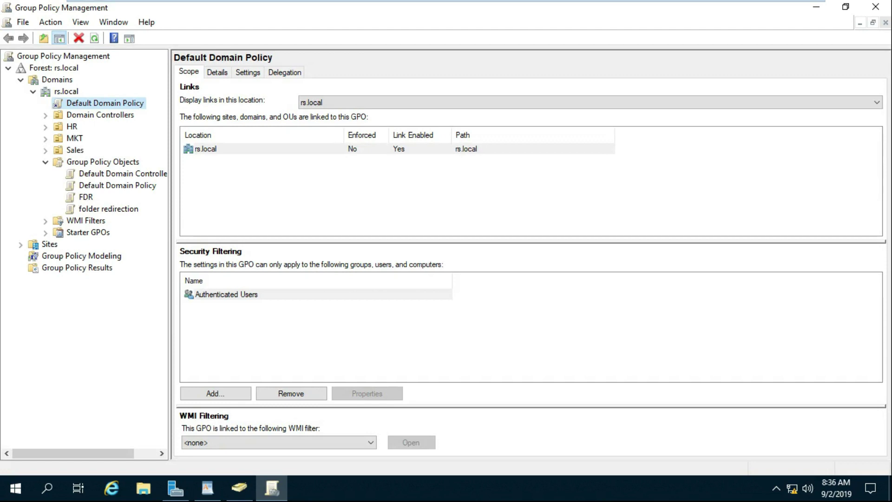
click(102, 162)
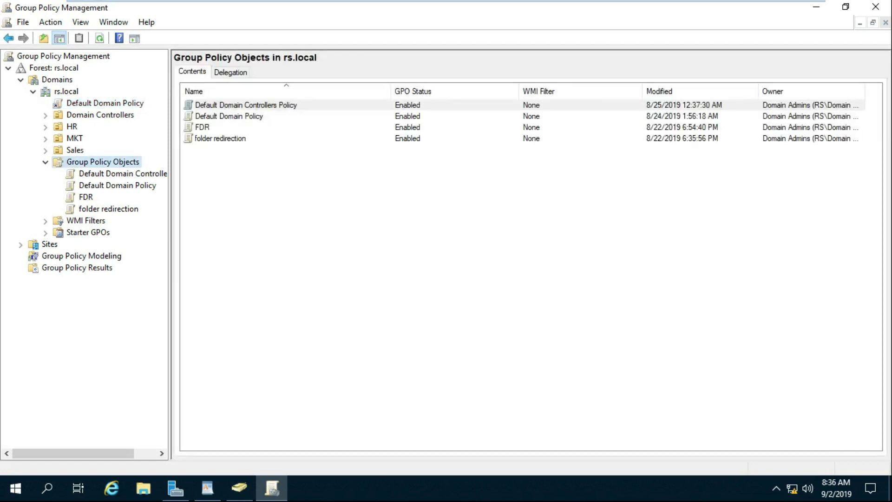
right_click(126, 158)
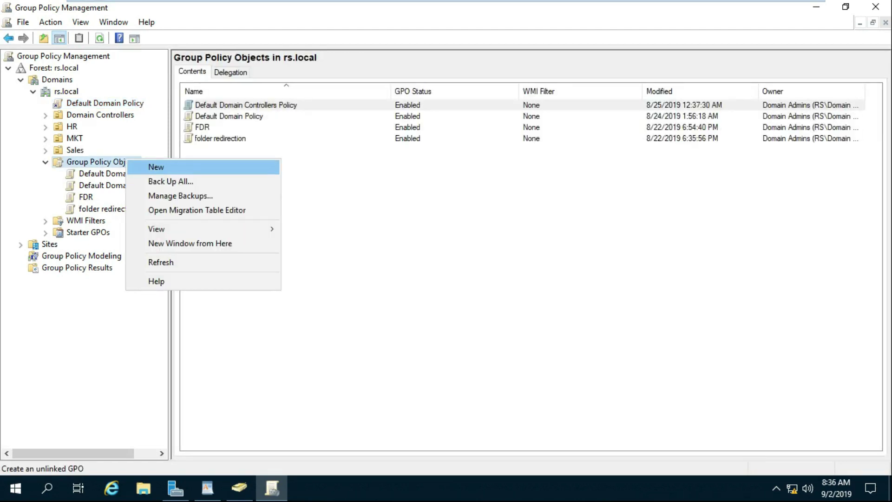
key(Return)
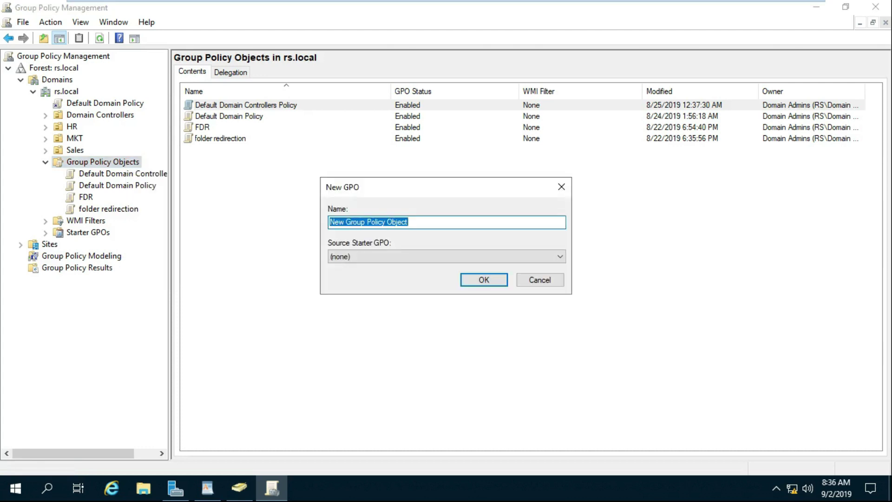
text(Hide & Res)
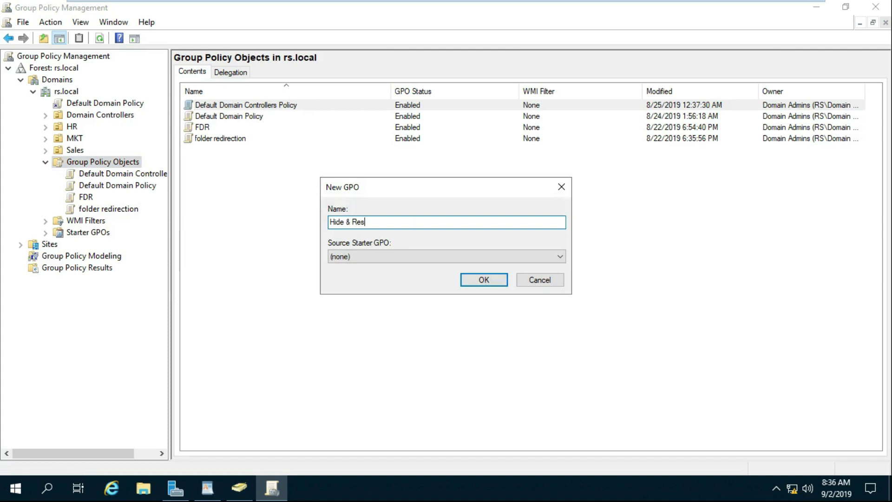
text(trict Drives)
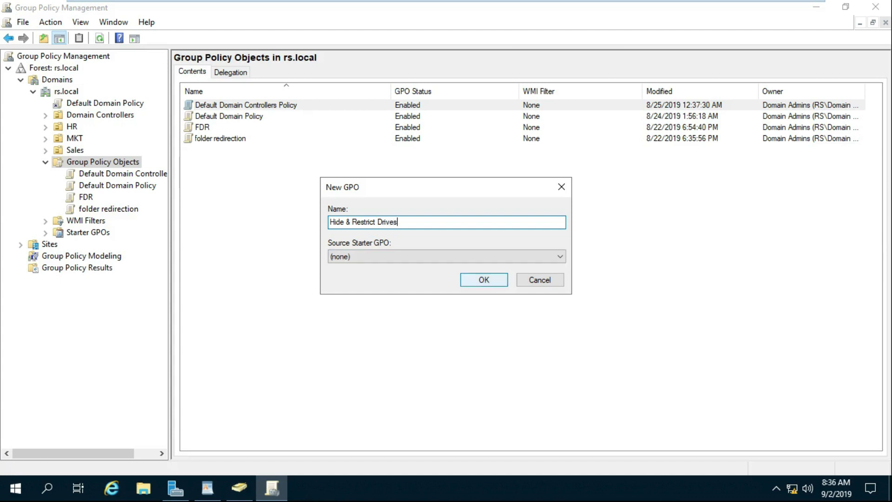
key(Return)
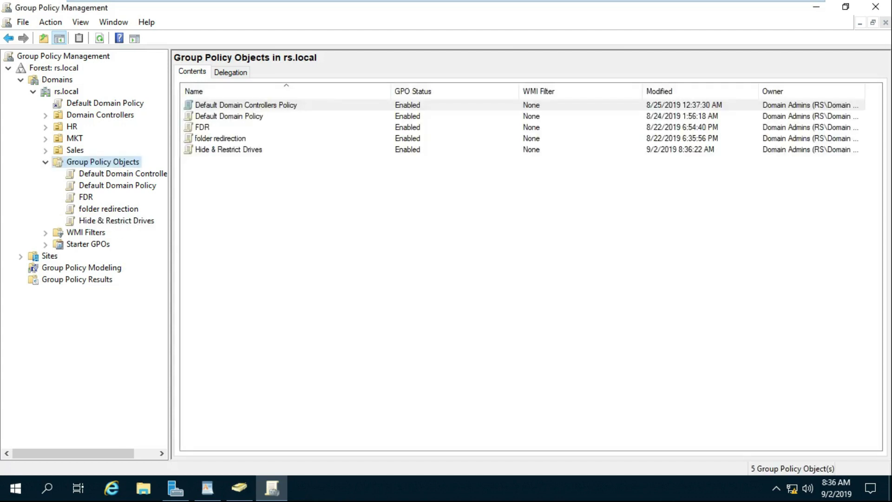
click(116, 221)
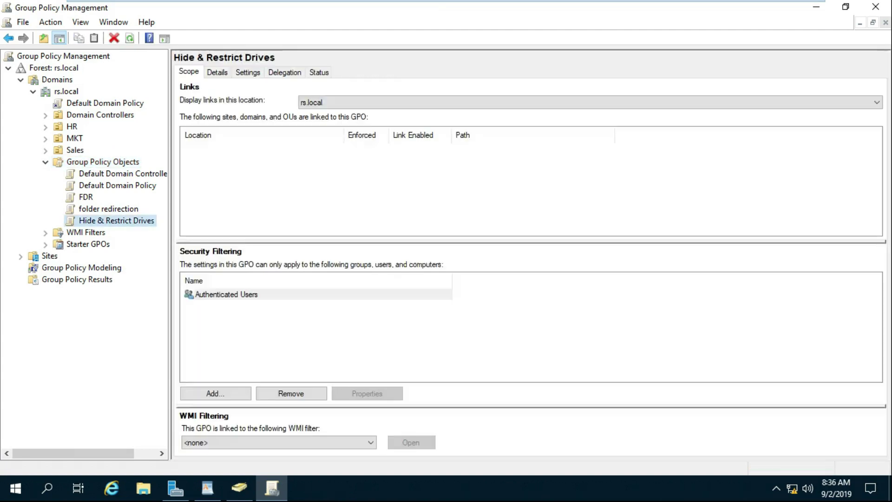
- Edit 'Hide & Restrict Drives' and expand User Configuration's Administrative Templates
right_click(138, 222)
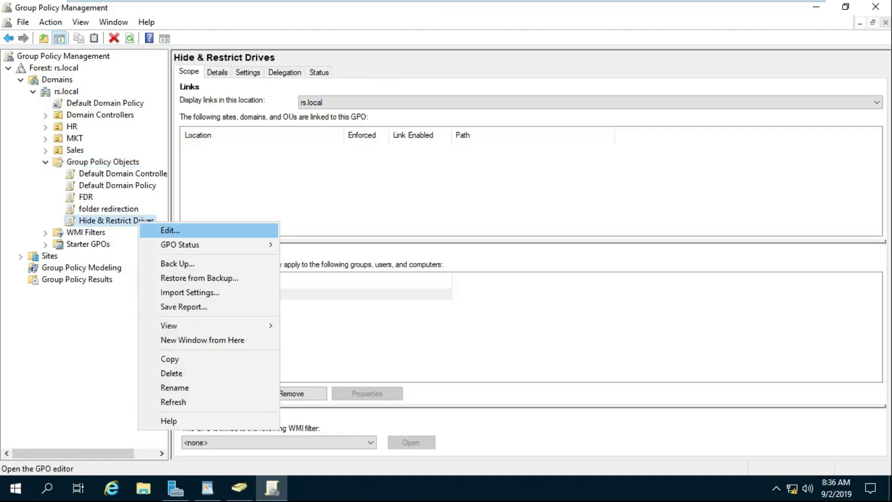
key(Return)
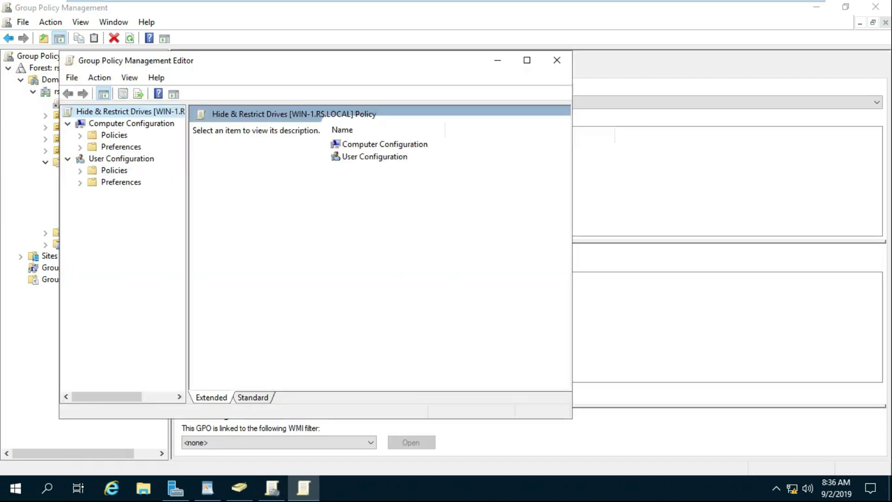
click(80, 170)
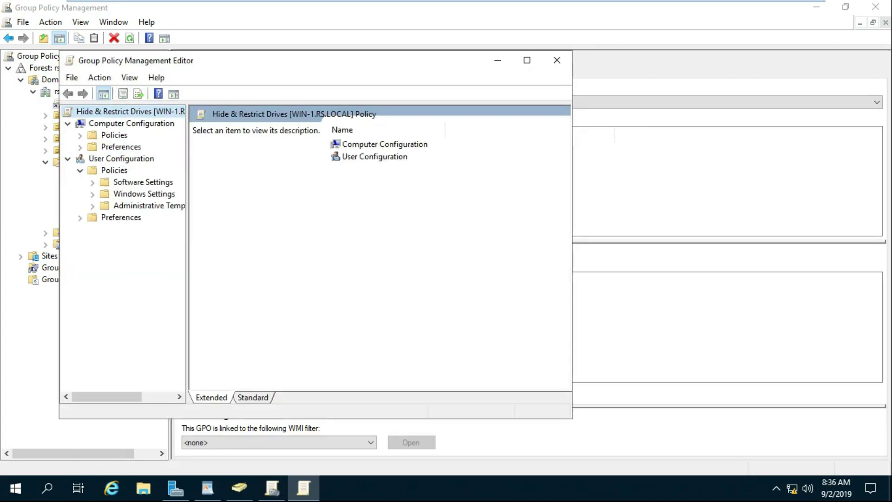
double_click(139, 205)
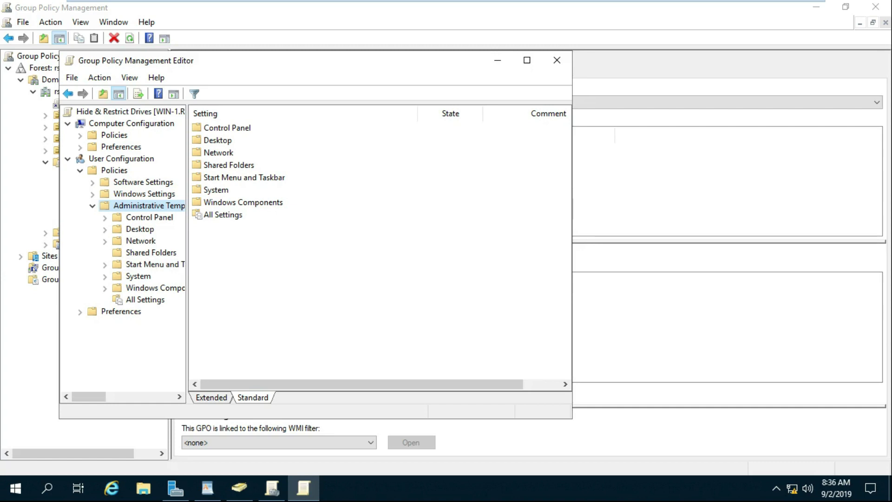
drag(186, 251, 223, 251)
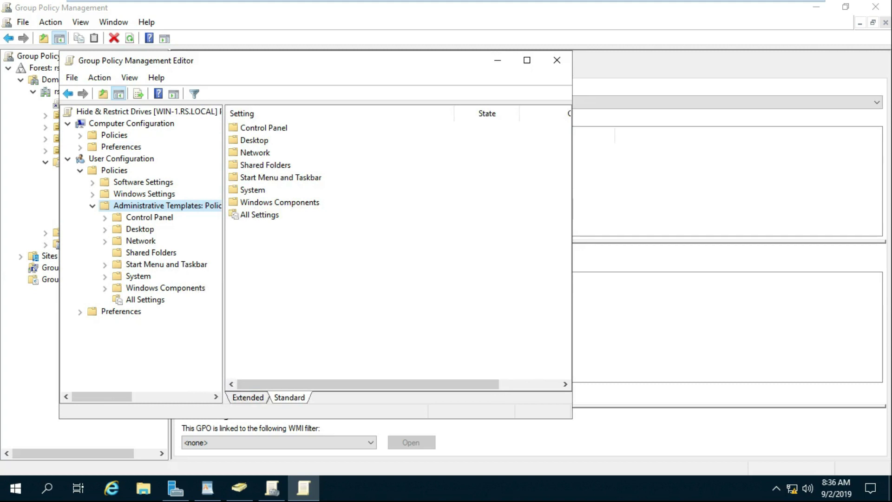
- Open Windows Components > File Explorer settings in a maximized editor
click(138, 275)
click(165, 287)
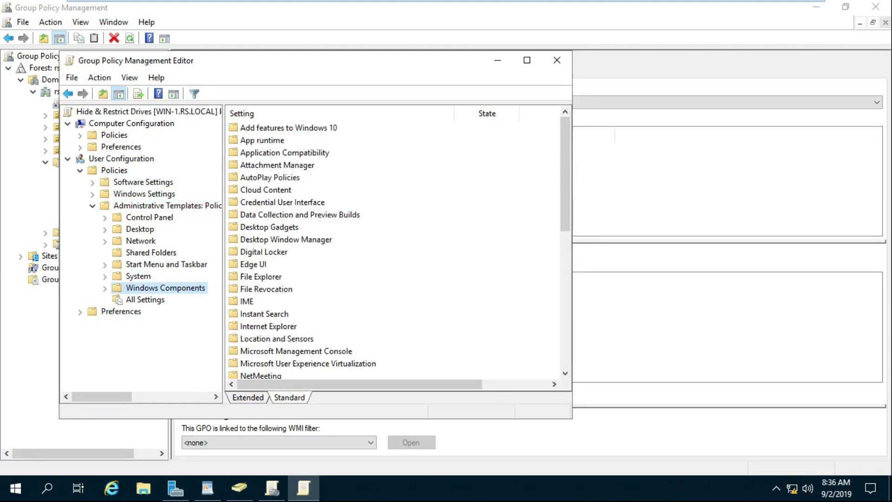
double_click(260, 277)
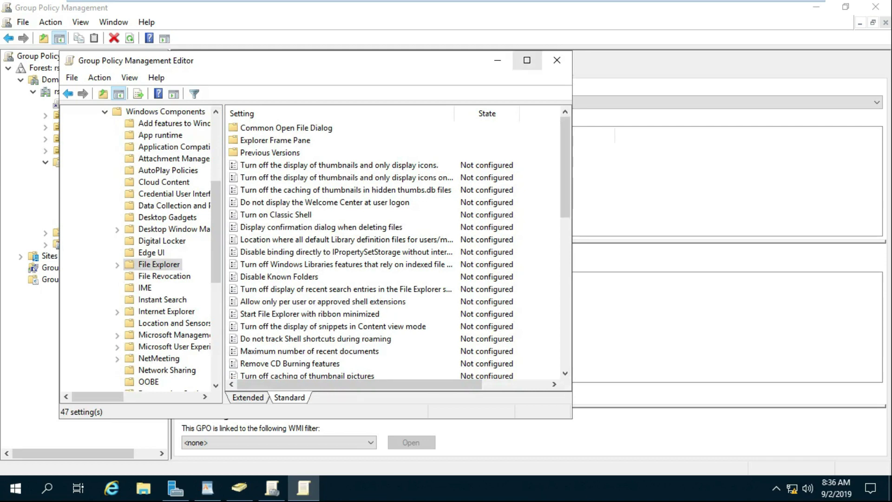
click(526, 60)
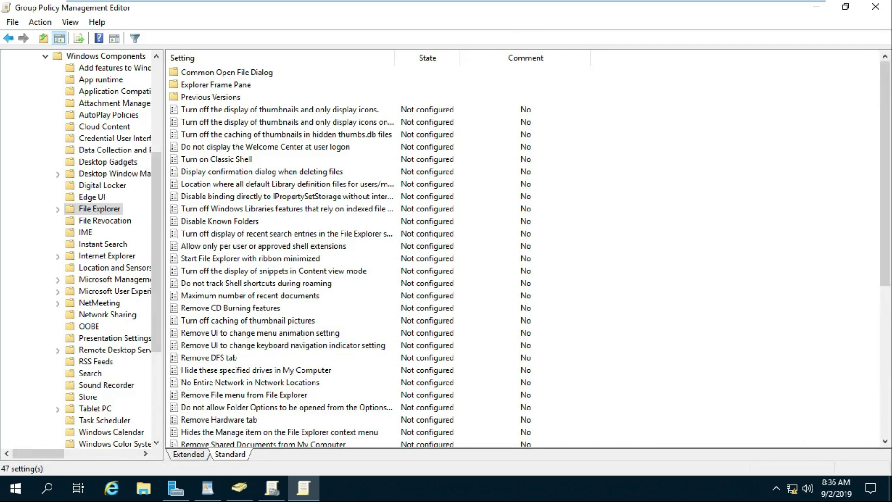
drag(884, 177, 885, 206)
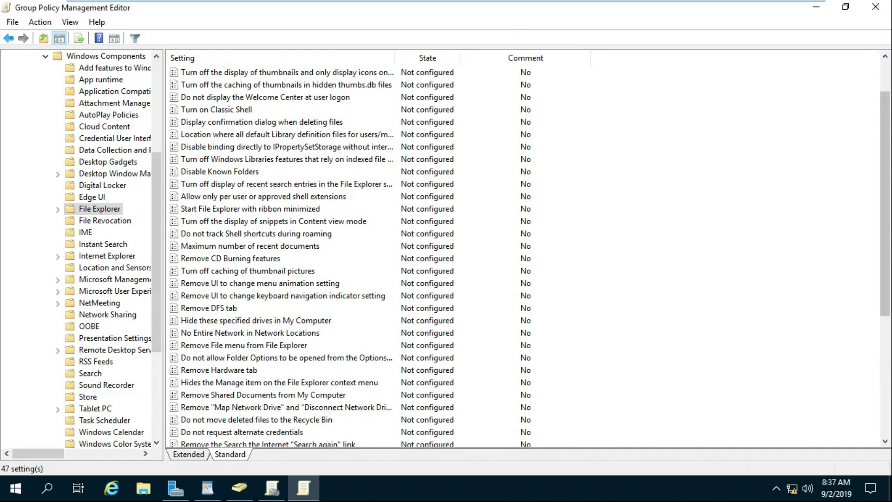
drag(885, 207, 885, 287)
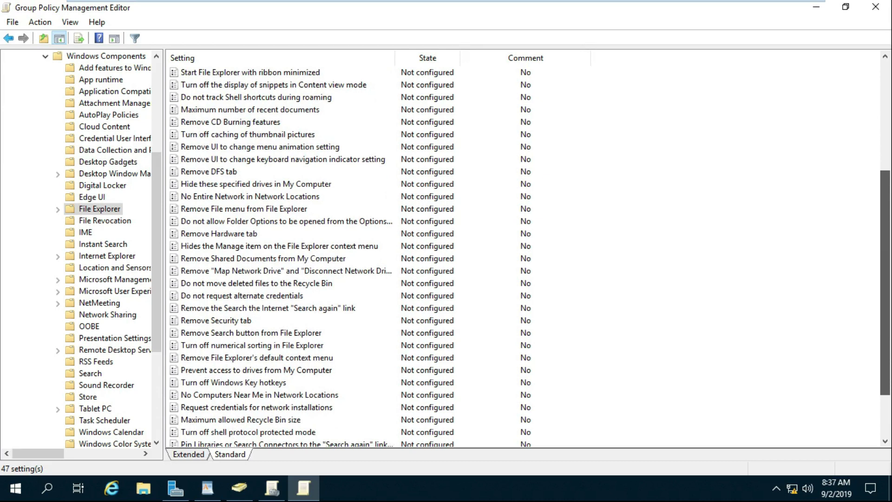
drag(885, 287, 884, 287)
- Enable 'Hide these specified drives in My Computer' with 'Restrict A, B, C and D drives only' and apply
click(256, 184)
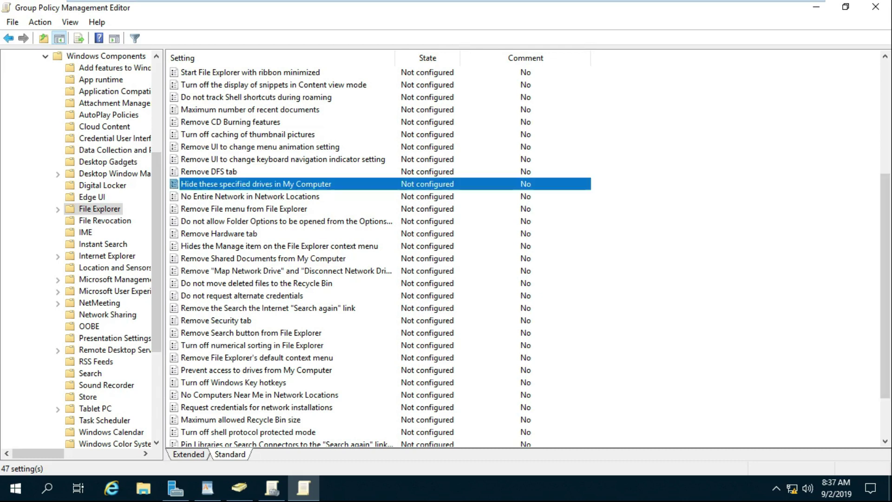
key(Return)
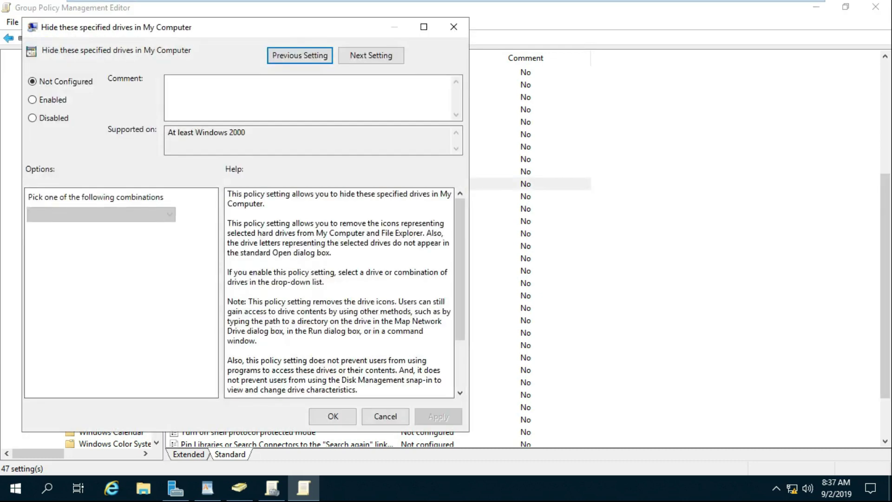
key(alt+e)
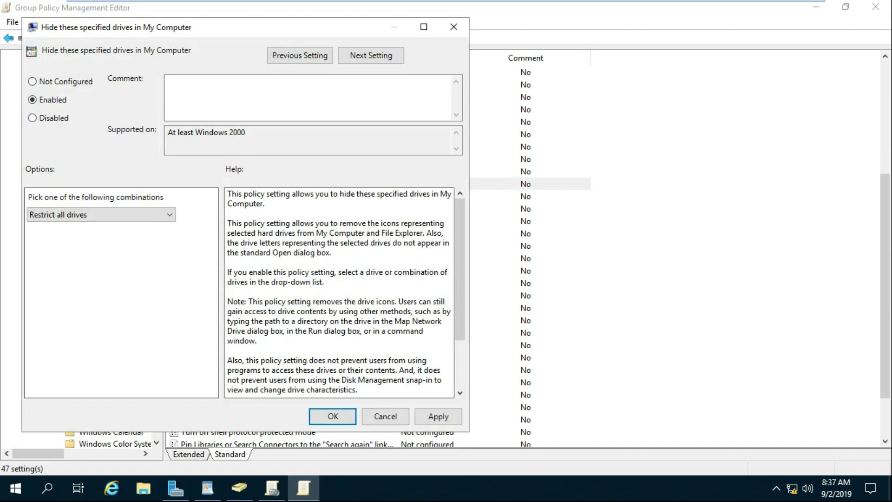
key(alt+Down)
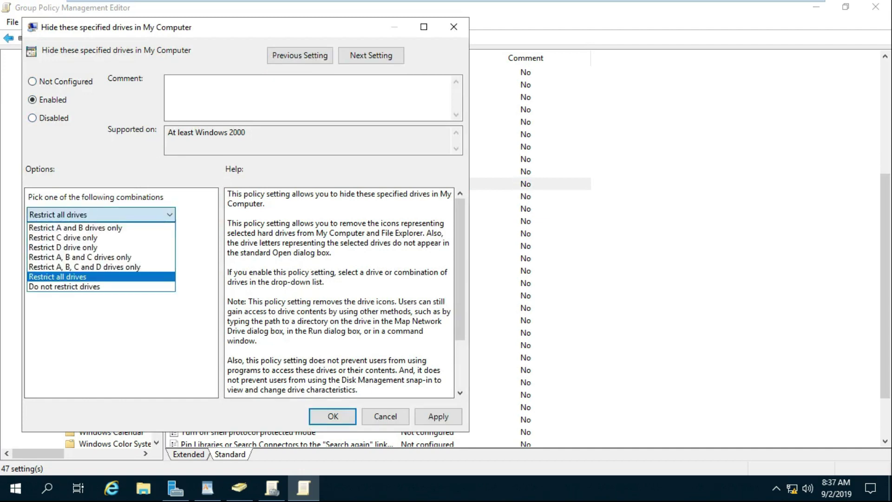
key(Up)
key(Up)
key(Up)
key(Down)
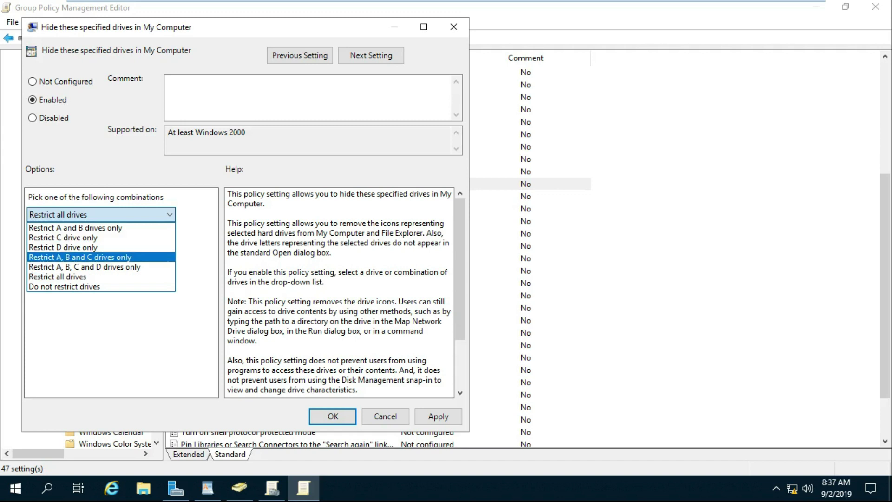
key(Down)
key(Up)
key(Down)
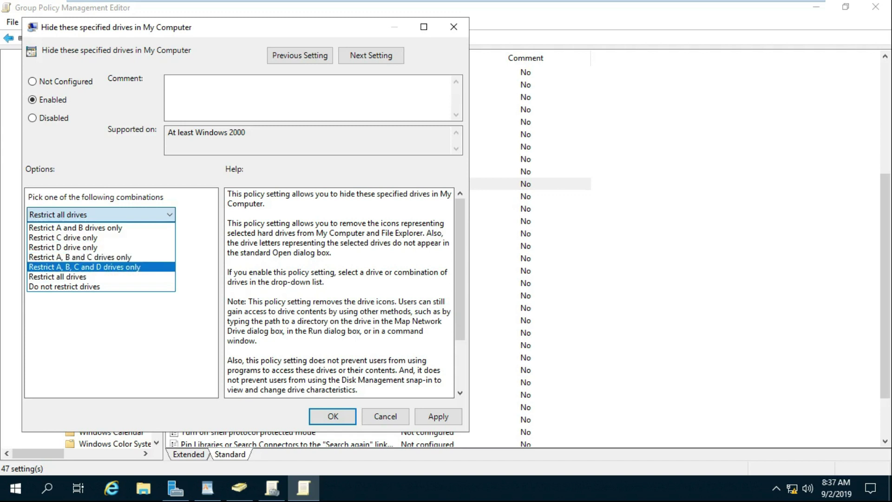
key(Return)
key(alt+a)
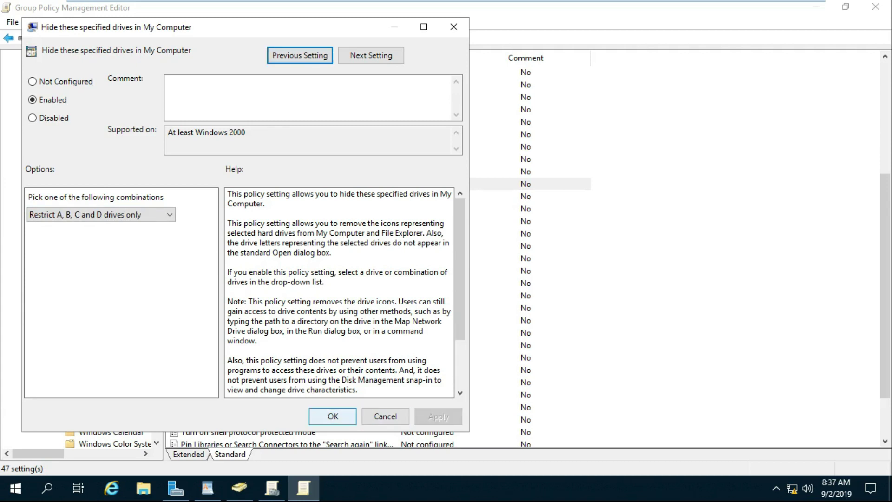
click(333, 416)
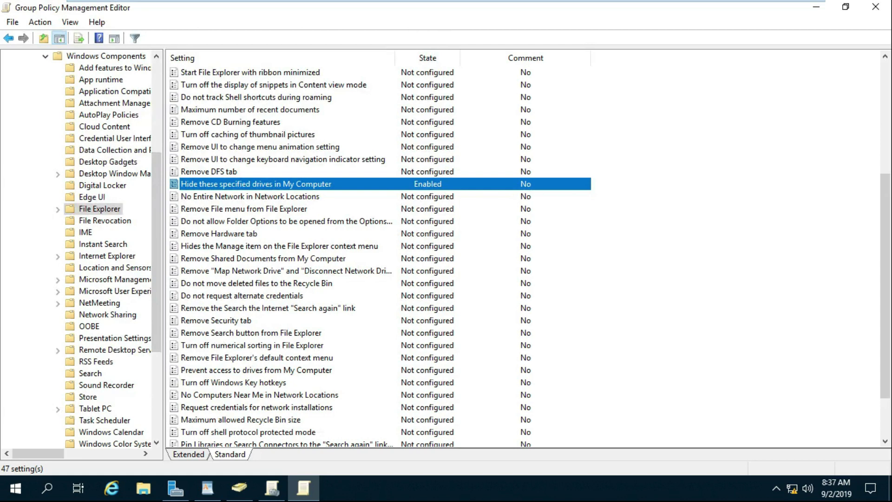
- Select the 'Prevent access to drives from My Computer' policy in the list
scroll(381, 250, up, 7)
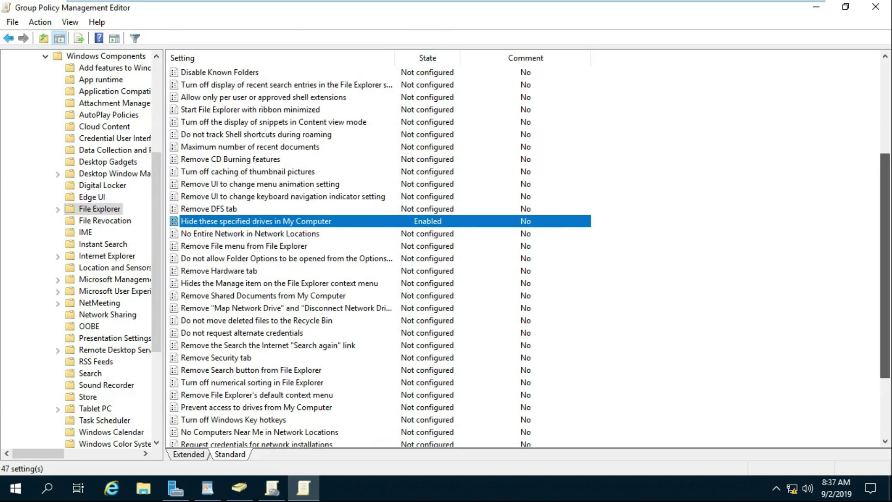
click(209, 155)
scroll(381, 251, down, 9)
click(256, 308)
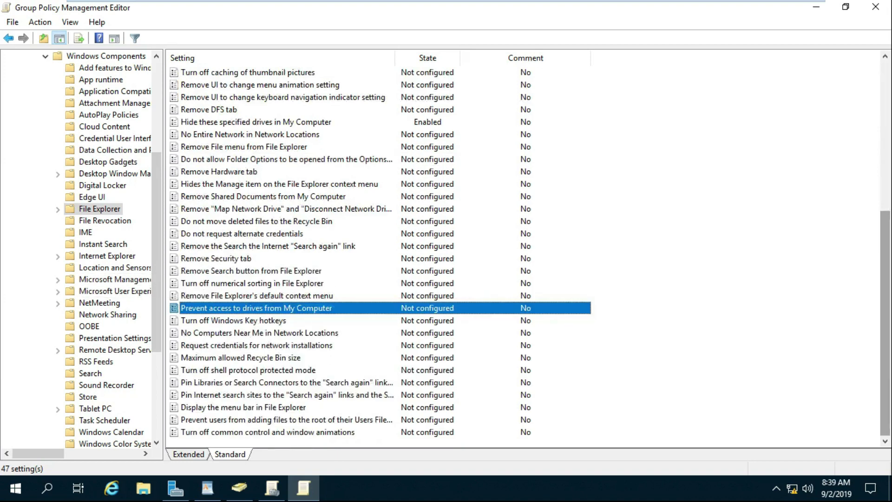
- Set 'Prevent access to drives from My Computer' to Enabled with the A, B, C and D restriction, then apply and confirm
key(Return)
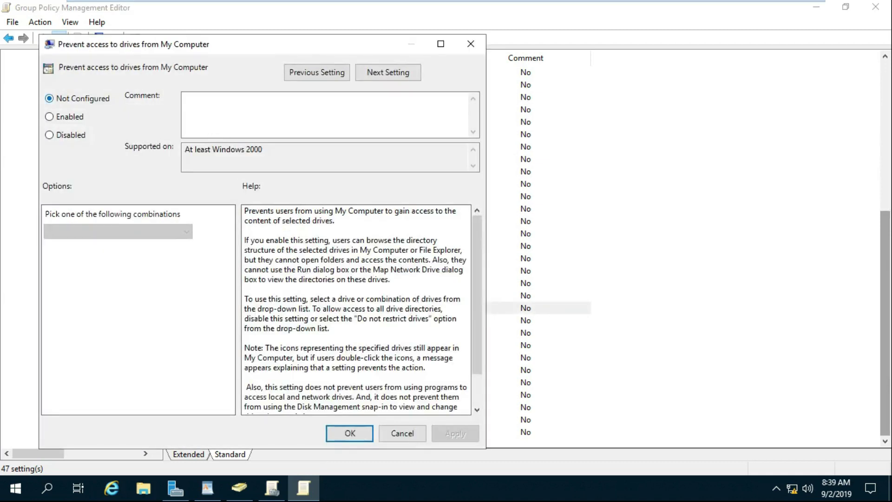
key(Down)
key(Tab)
key(Tab)
key(alt+Down)
key(Up)
key(Up)
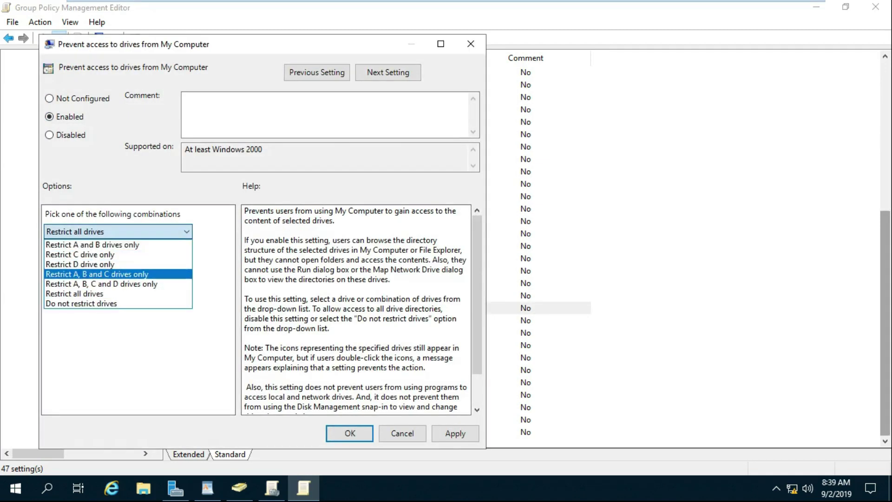
key(Down)
key(Return)
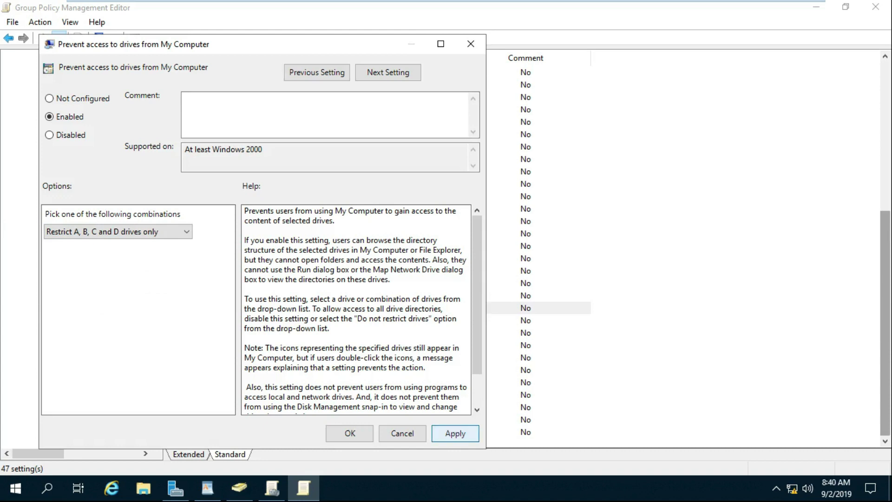
key(alt+a)
key(Return)
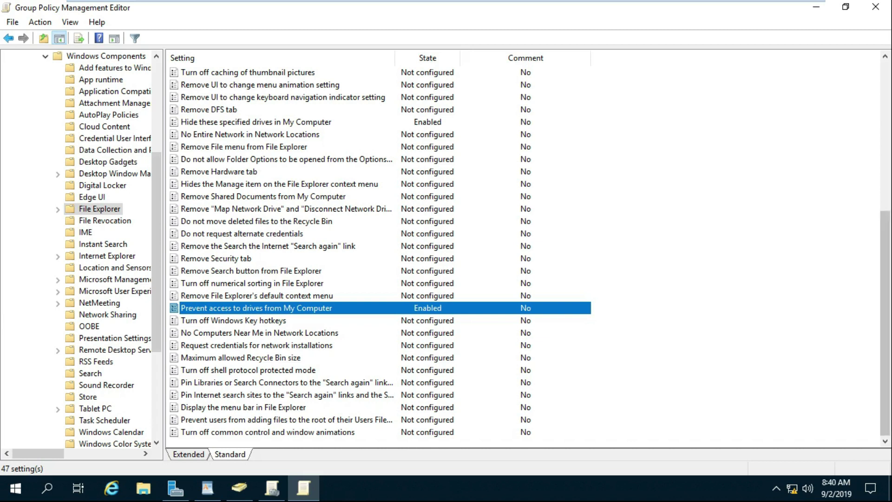
- Close the policy editor and link the existing Hide & Restrict Drives GPO to the MKT OU
click(875, 7)
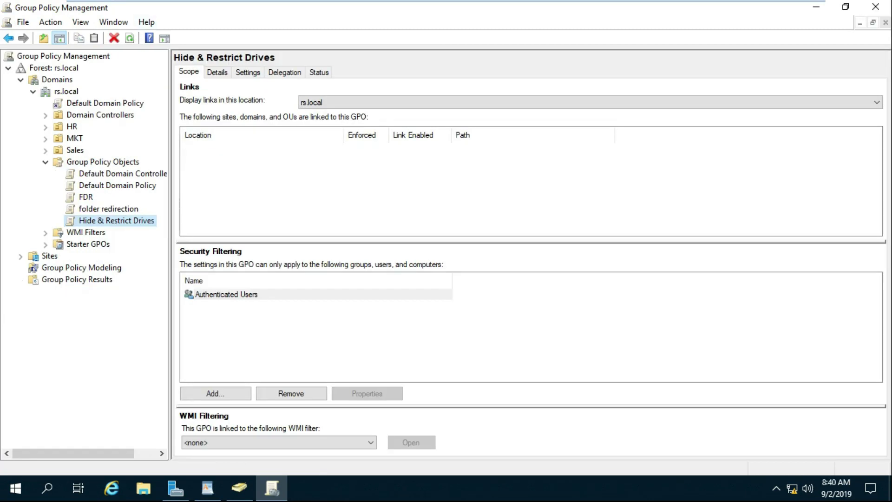
key(F2)
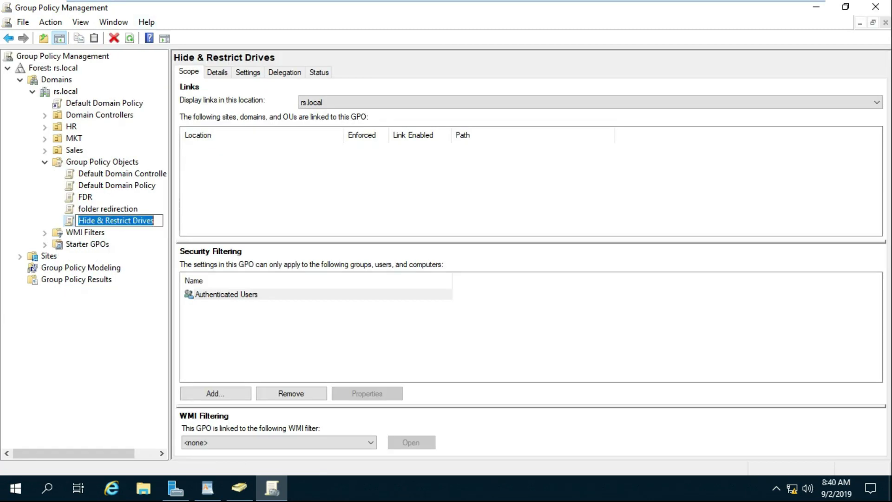
key(Return)
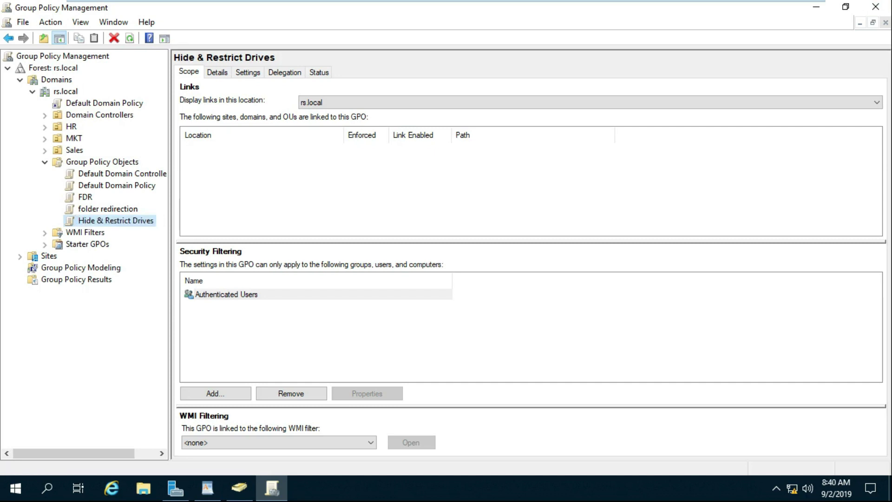
click(74, 138)
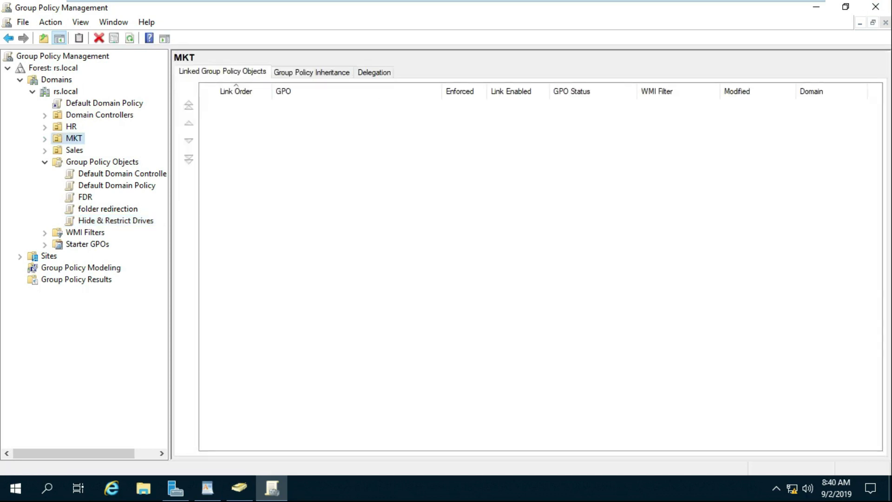
right_click(71, 138)
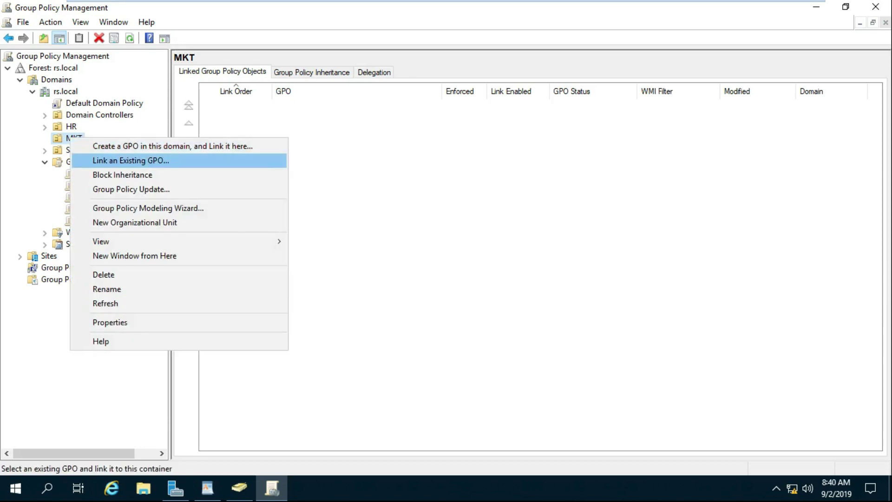
click(131, 161)
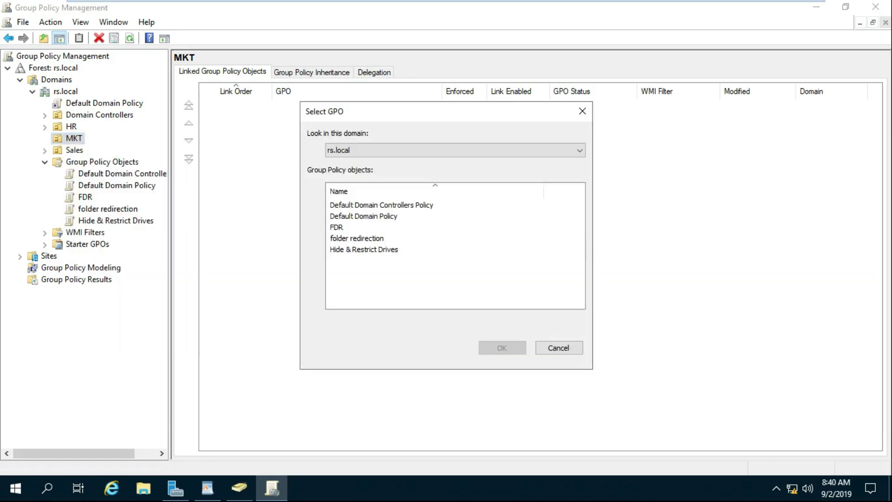
click(364, 249)
key(Return)
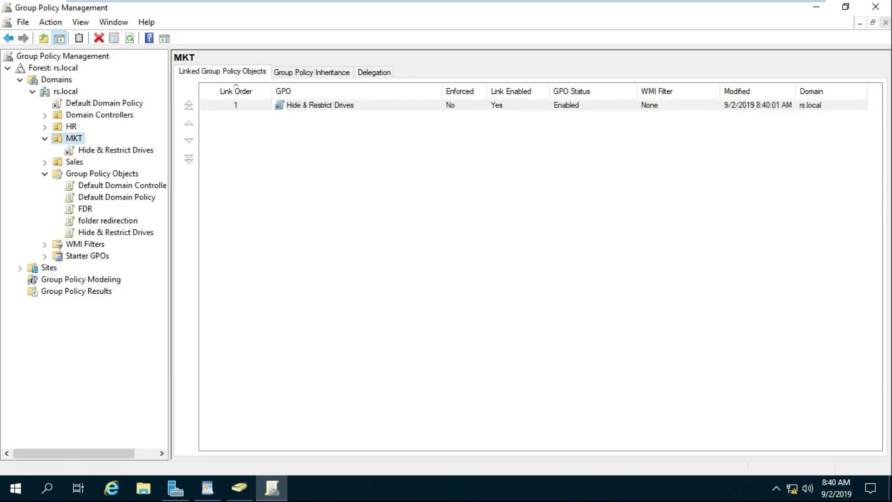
- View the Hide & Restrict Drives link's scope under MKT, then return to the WordPad notes
click(115, 149)
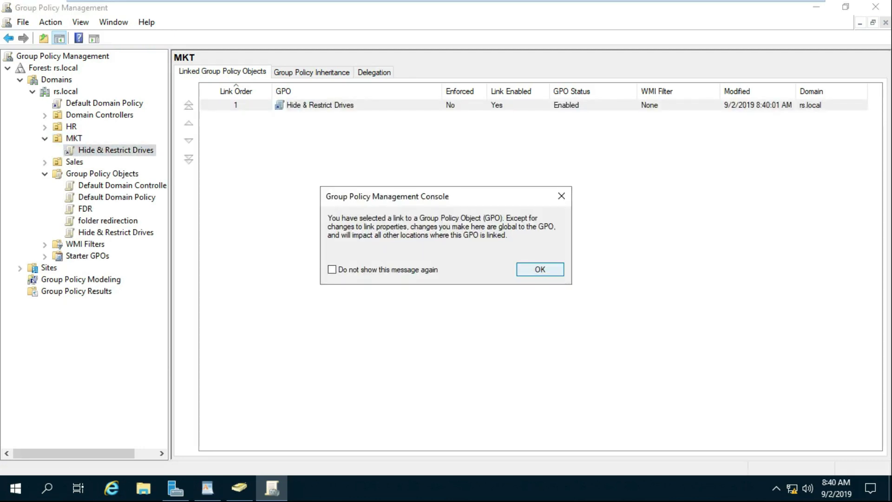
click(540, 268)
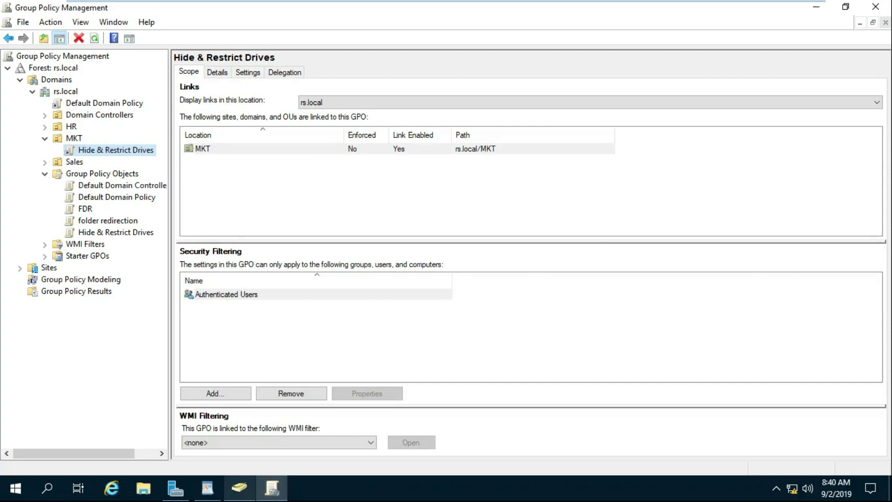
click(208, 488)
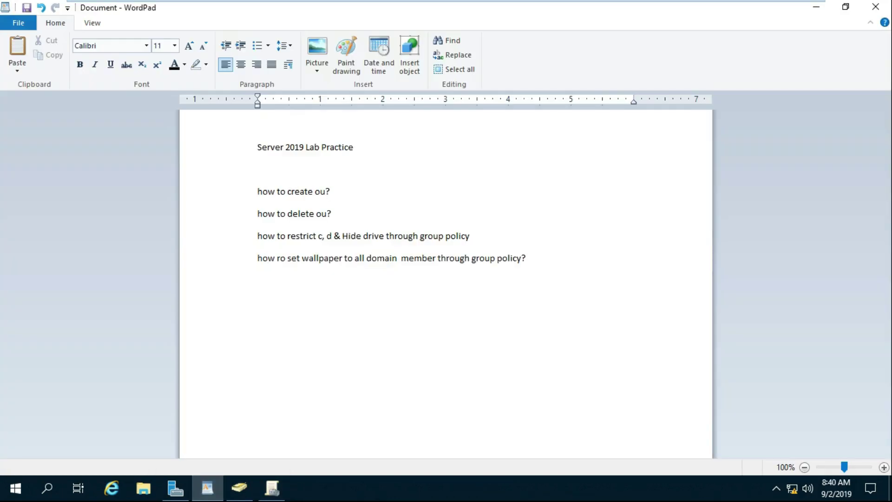
- Close WordPad and Group Policy Management, minimize Server Manager and ADUC, and open This PC
click(875, 6)
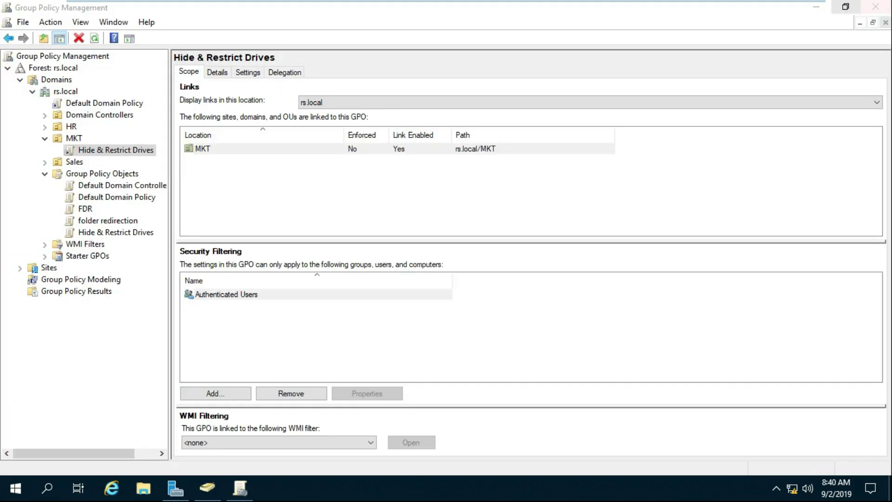
click(875, 6)
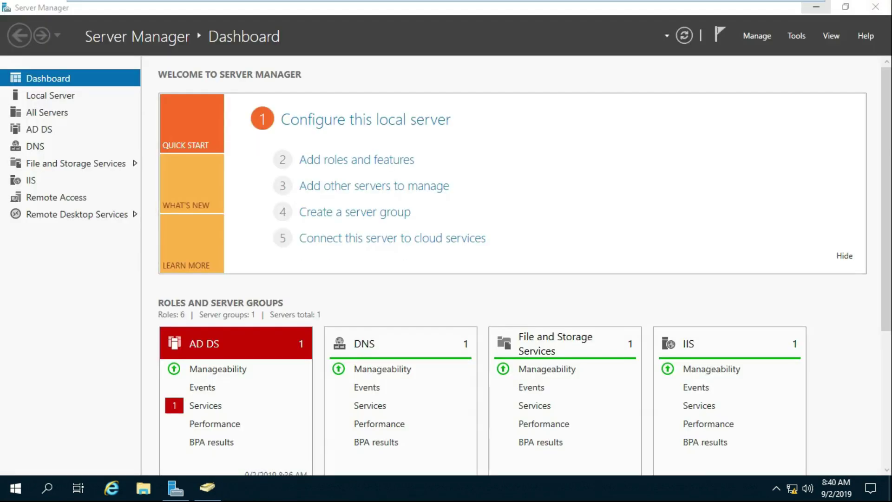
click(816, 6)
click(816, 7)
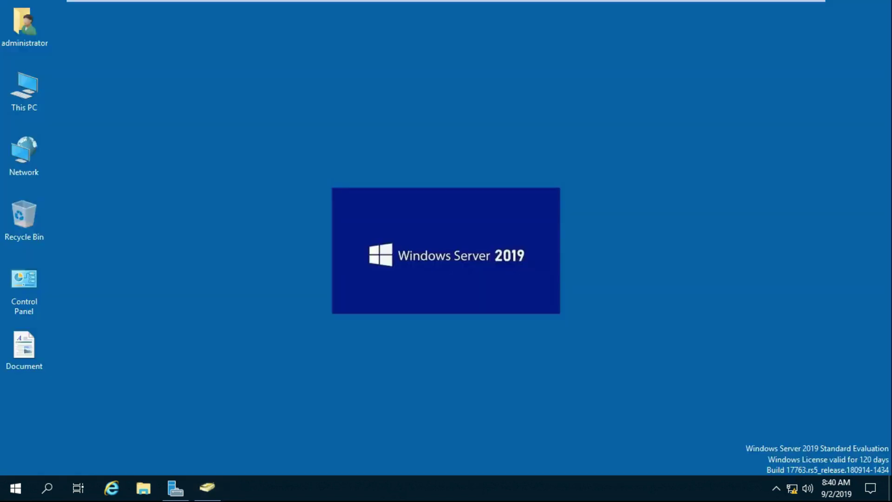
right_click(25, 89)
click(47, 98)
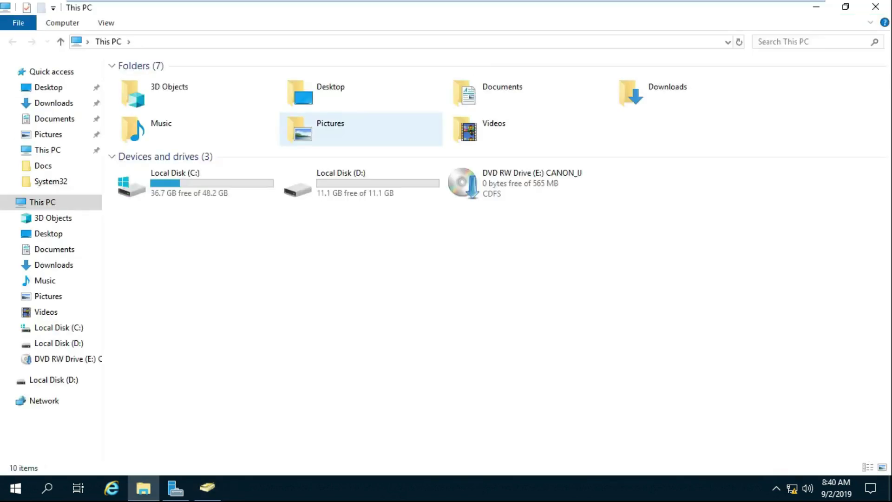
- Open the wallpaper folder on Local Disk (D:) and select the w1 image
double_click(341, 182)
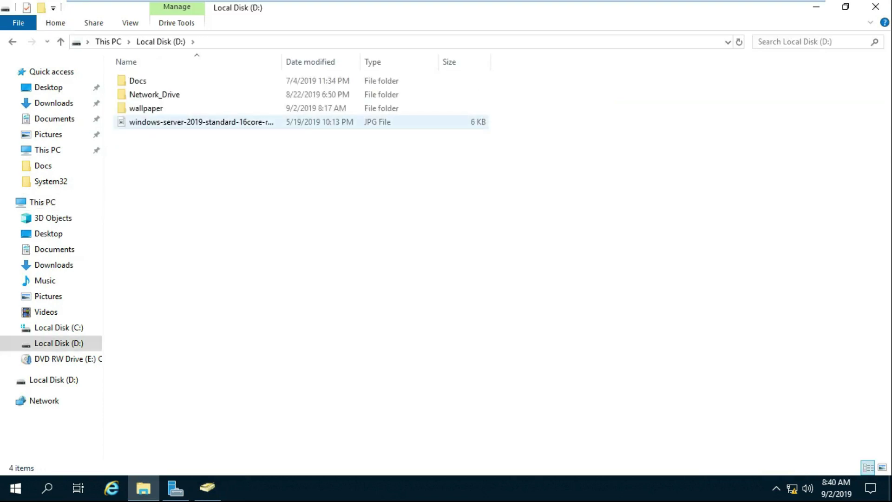
double_click(145, 107)
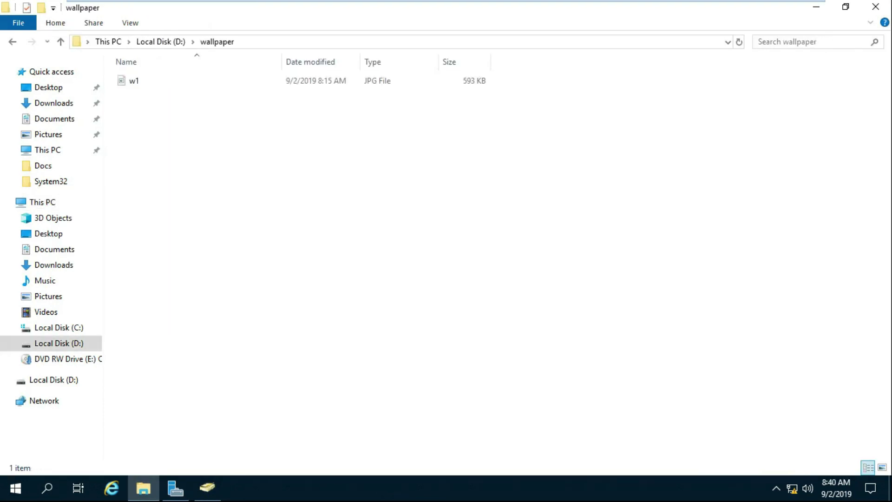
click(134, 81)
right_click(130, 82)
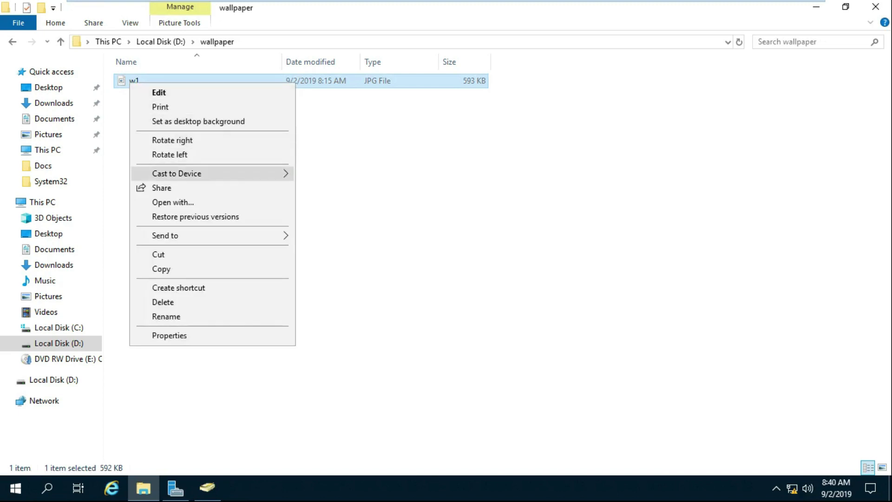
click(371, 209)
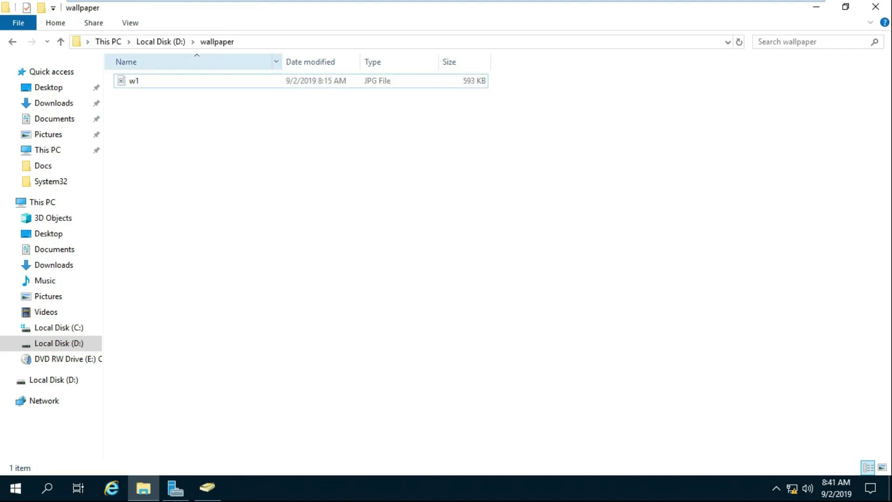
click(140, 81)
right_click(119, 78)
- View w1 in a maximized, zoomed-out image window, then close it
key(Escape)
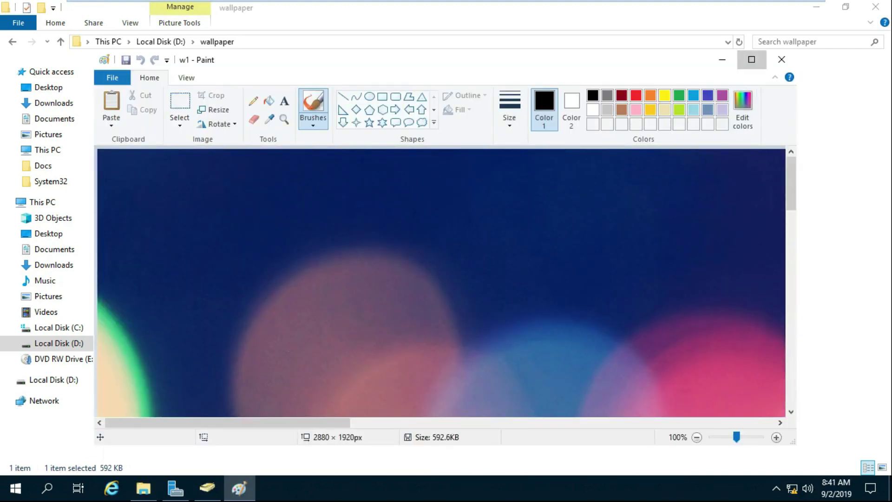
click(751, 59)
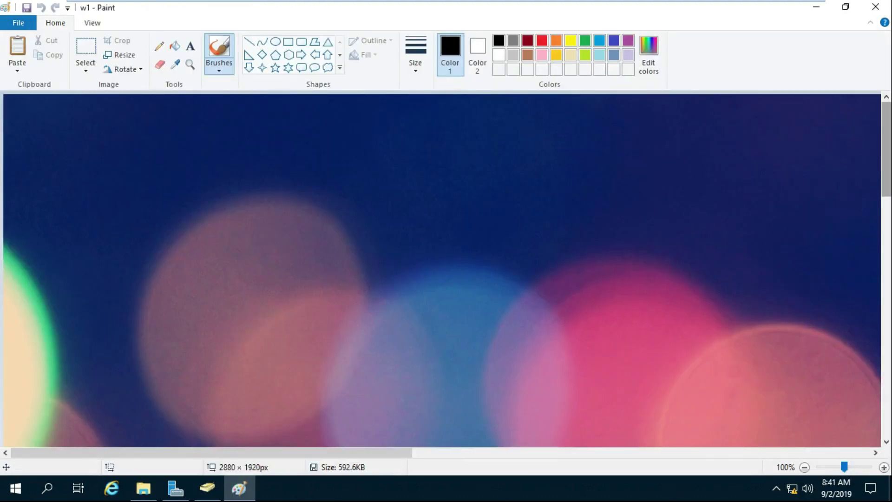
click(804, 466)
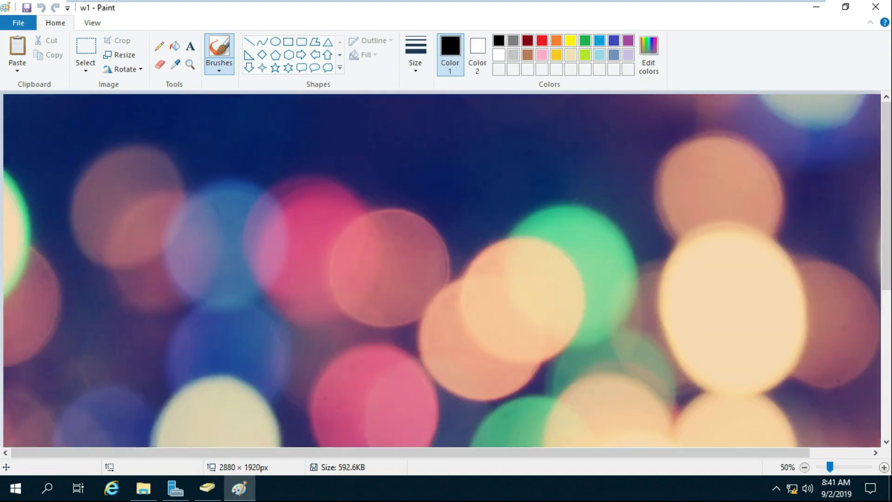
click(804, 467)
click(804, 467)
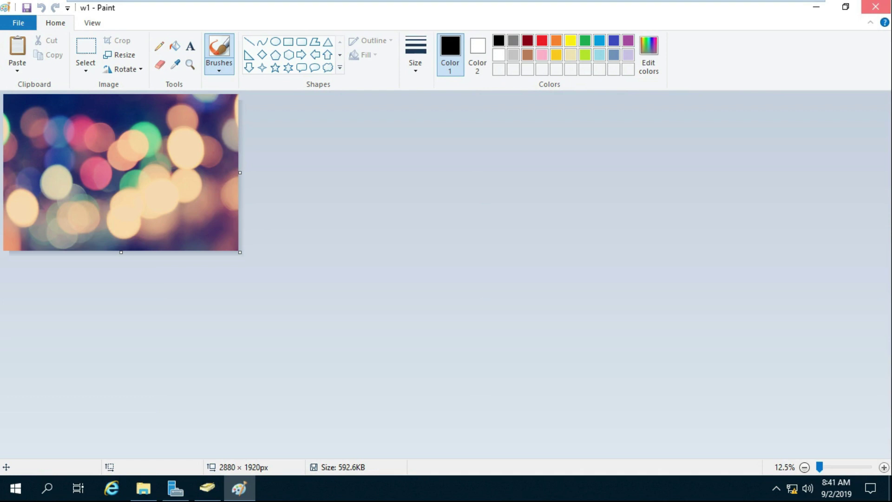
click(875, 7)
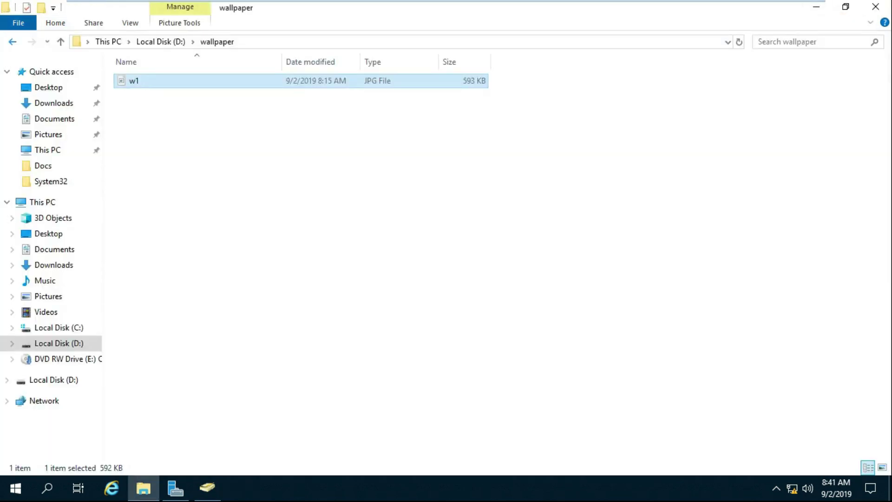
- Return to drive D: and turn on Advanced Sharing for the wallpaper folder
key(BackSpace)
key(shift+F10)
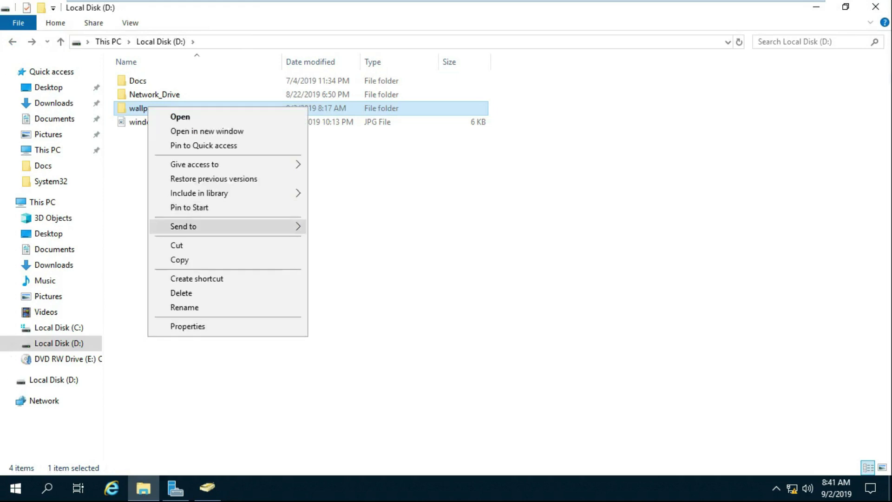
key(Return)
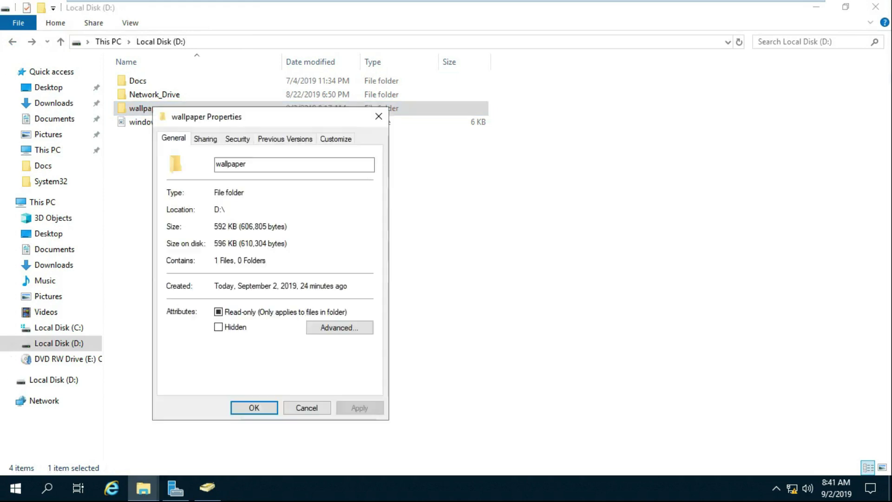
key(ctrl+Tab)
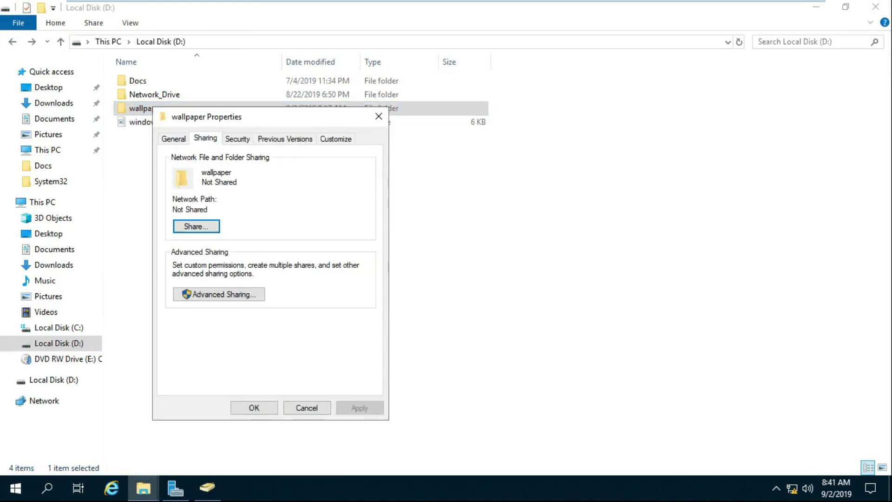
key(Tab)
key(Return)
key(space)
- Allow Everyone Full Control in the share permissions, apply, and close the sharing dialogs
key(Tab)
key(Tab)
key(Tab)
key(Tab)
key(Tab)
key(space)
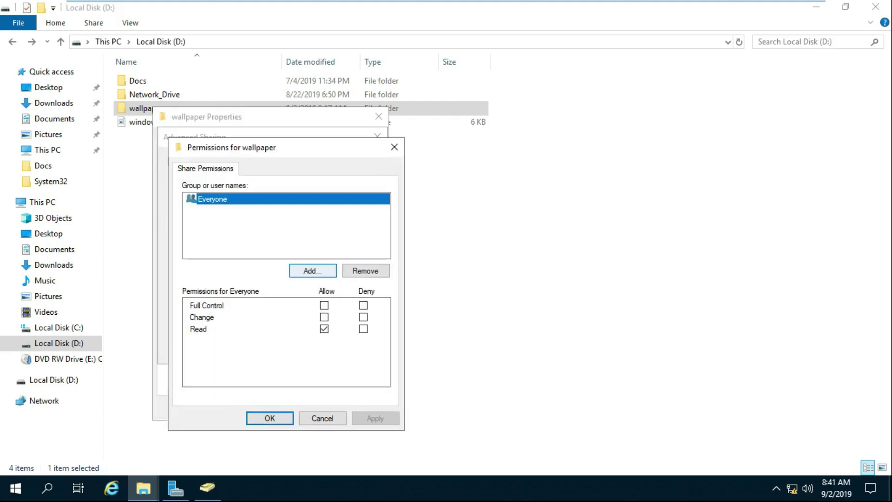
key(Tab)
key(Tab)
key(Tab)
key(space)
key(Tab)
key(Tab)
key(Tab)
key(space)
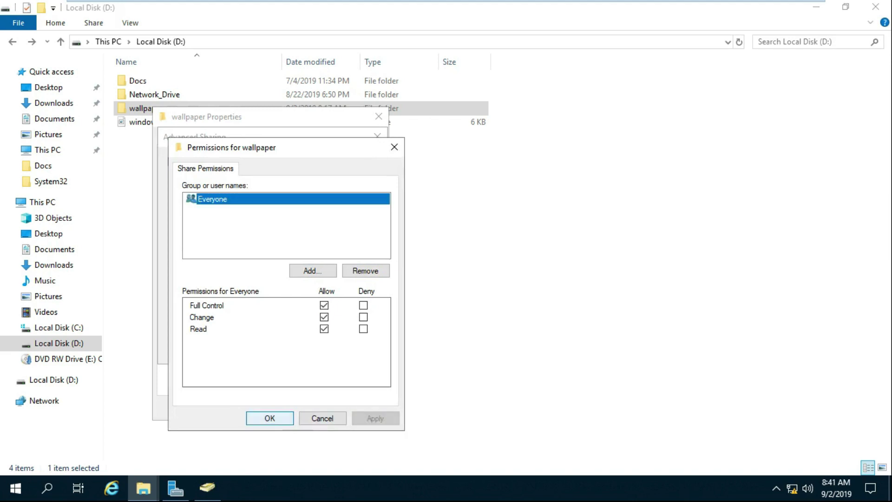
key(Return)
key(Tab)
key(Tab)
key(Tab)
key(Tab)
key(space)
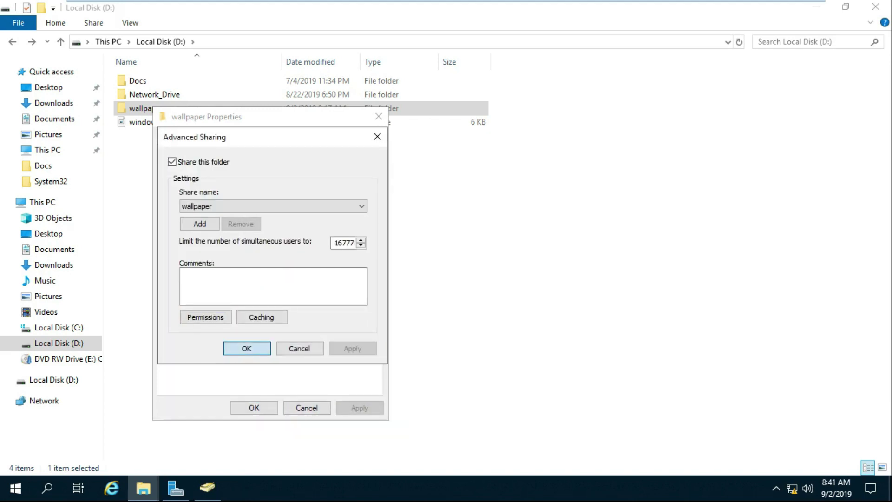
key(Return)
key(Return)
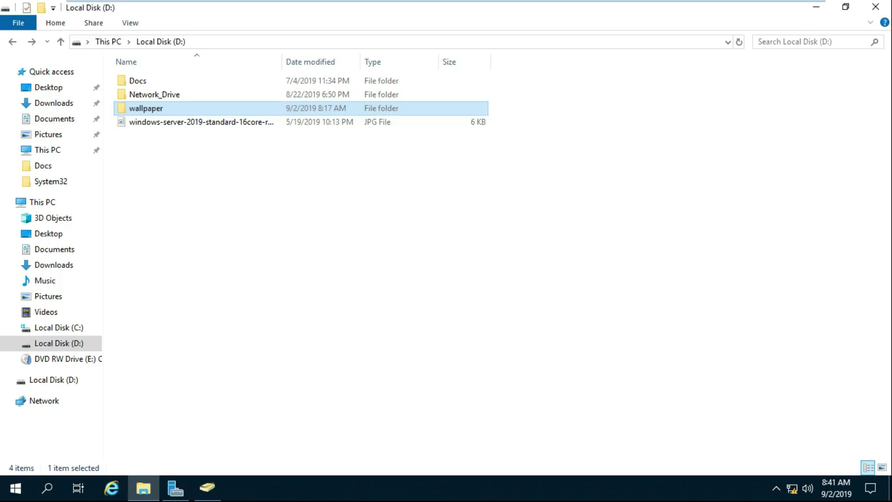
key(Return)
- Check the server's name by running hostname in a command prompt
click(134, 81)
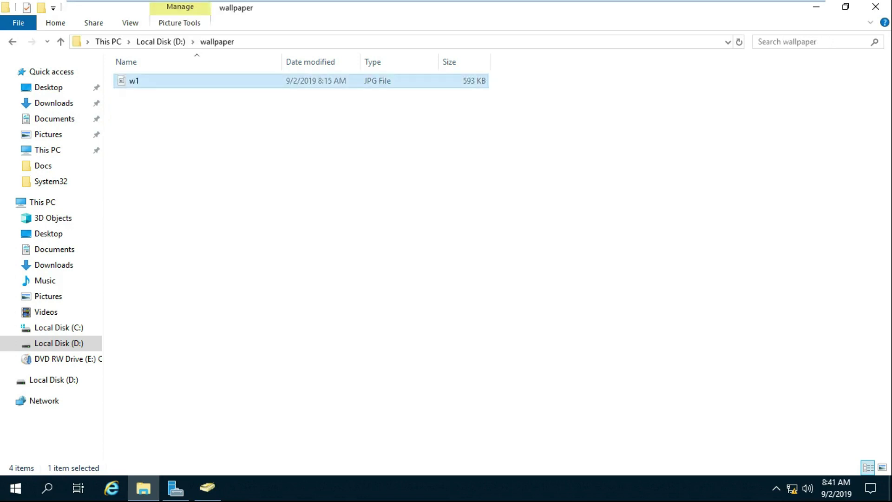
click(16, 488)
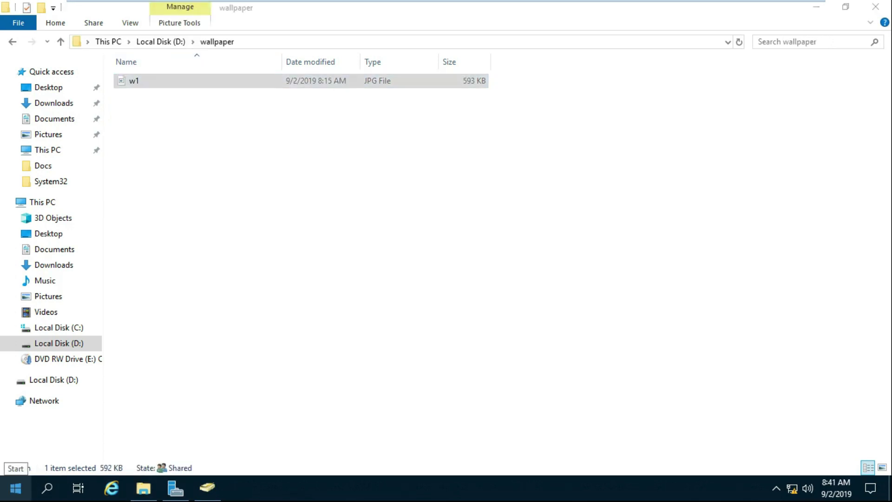
key(super+x)
text(r)
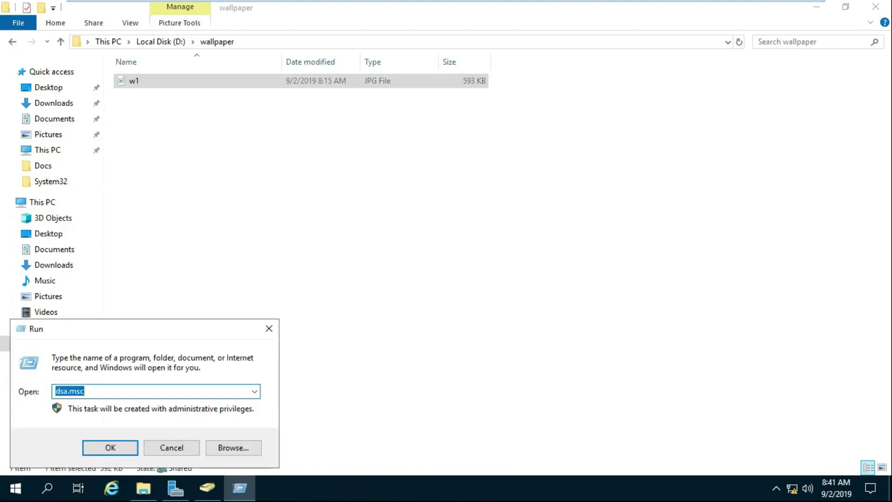
text(\\)
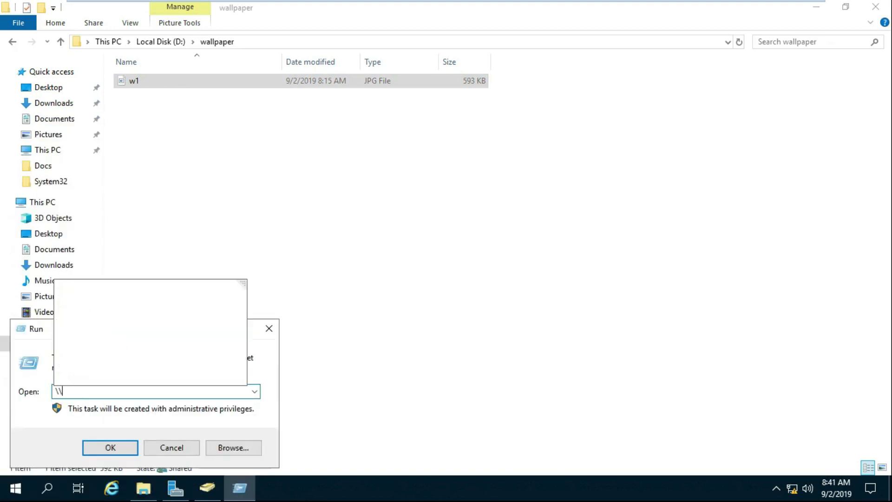
key(BackSpace)
key(BackSpace)
text(cmd)
key(Return)
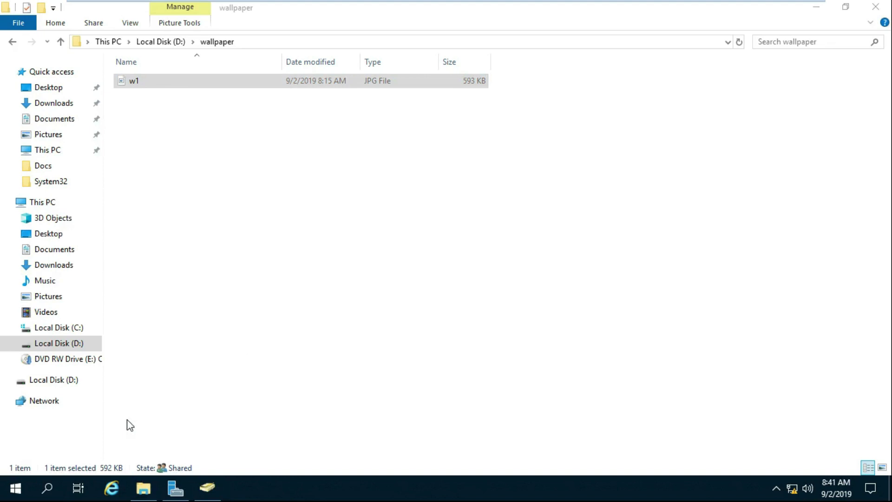
text(hostname)
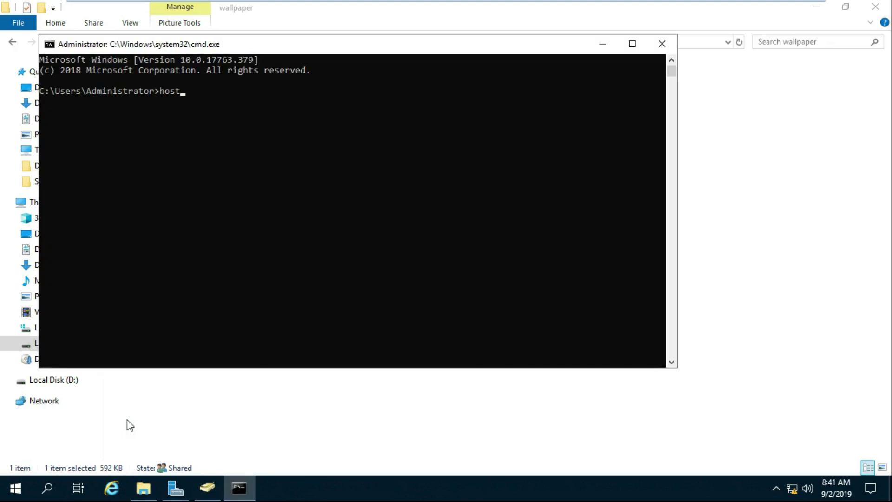
key(Return)
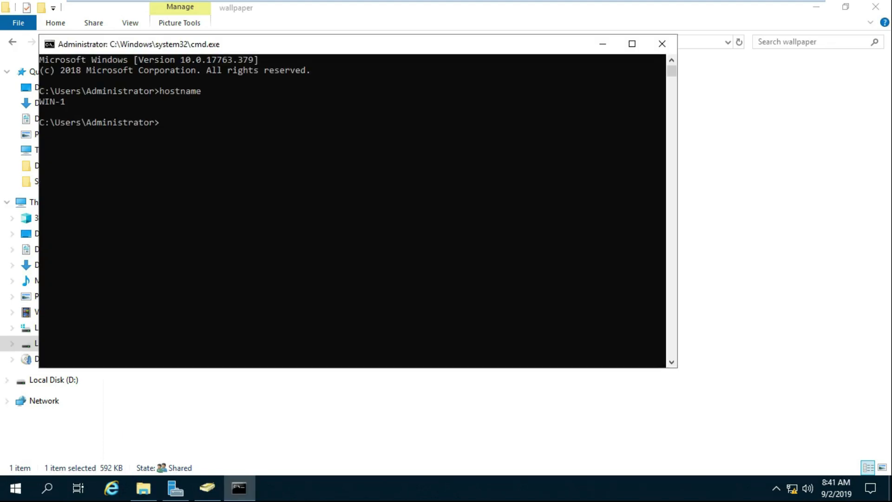
click(662, 43)
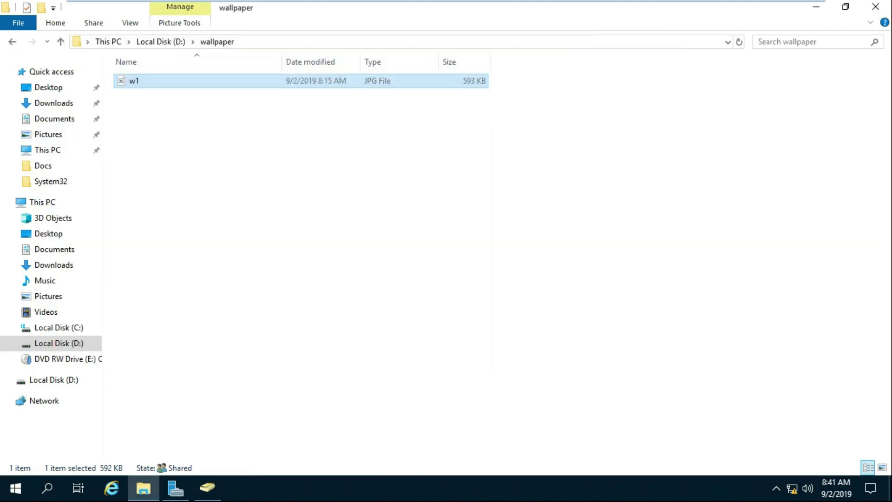
- Browse \\win-1, open the wallpaper share, and open w1.jpg from the network path
key(super+r)
text(\\win-1)
key(Return)
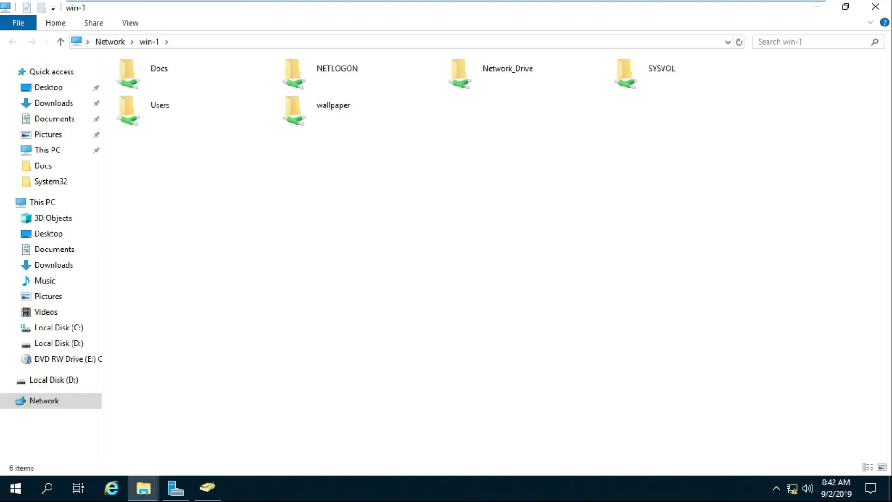
click(333, 105)
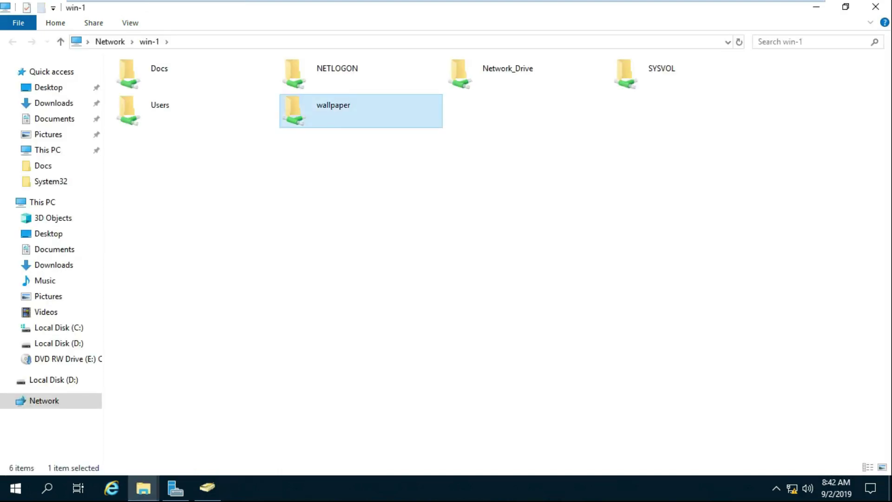
key(Return)
key(alt+d)
key(End)
text(\w)
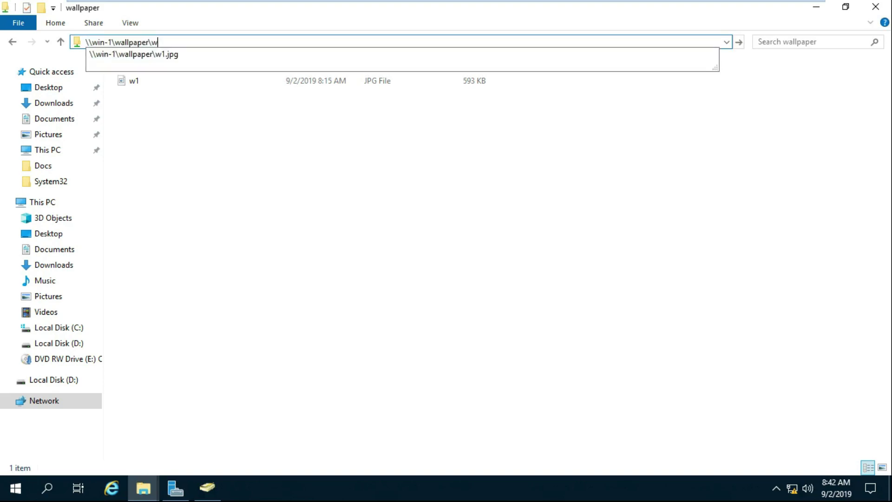
key(Down)
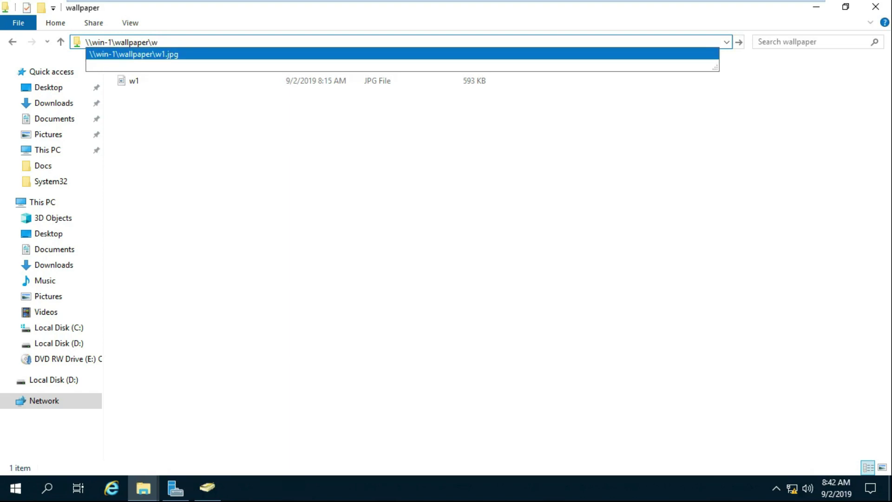
key(Return)
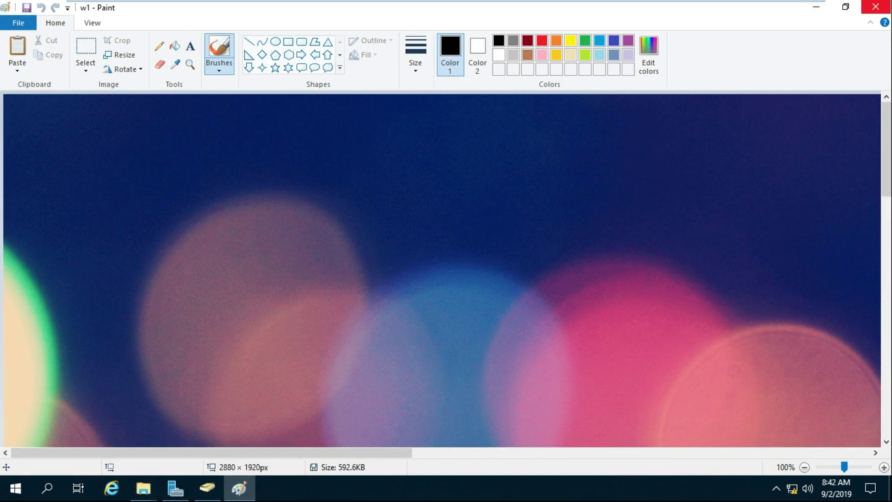
click(875, 7)
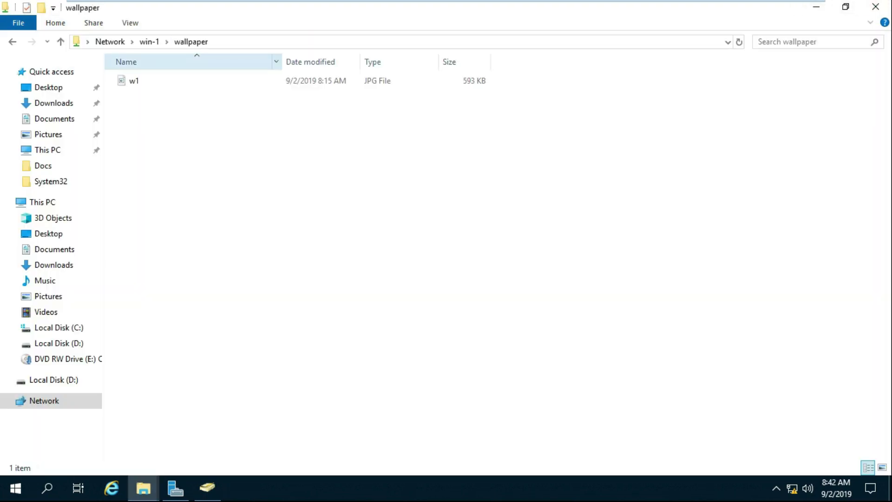
- Copy the network path to w1.jpg and switch back to Server Manager
click(130, 42)
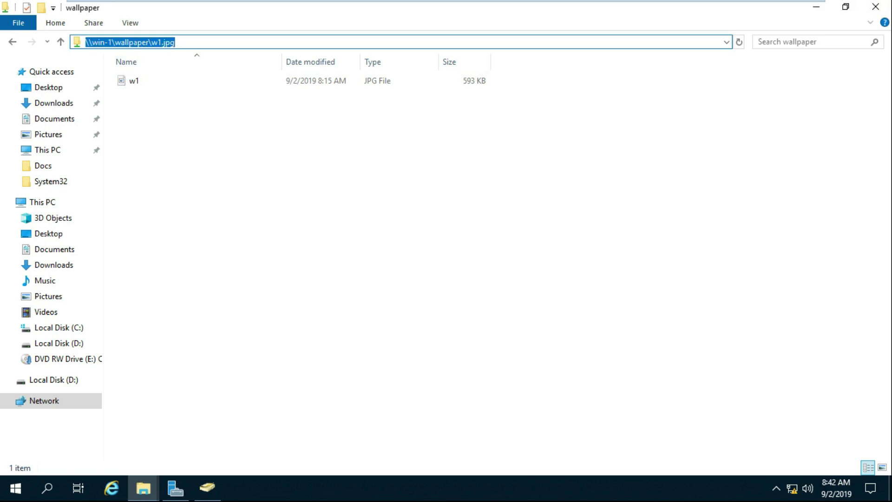
right_click(168, 42)
click(200, 86)
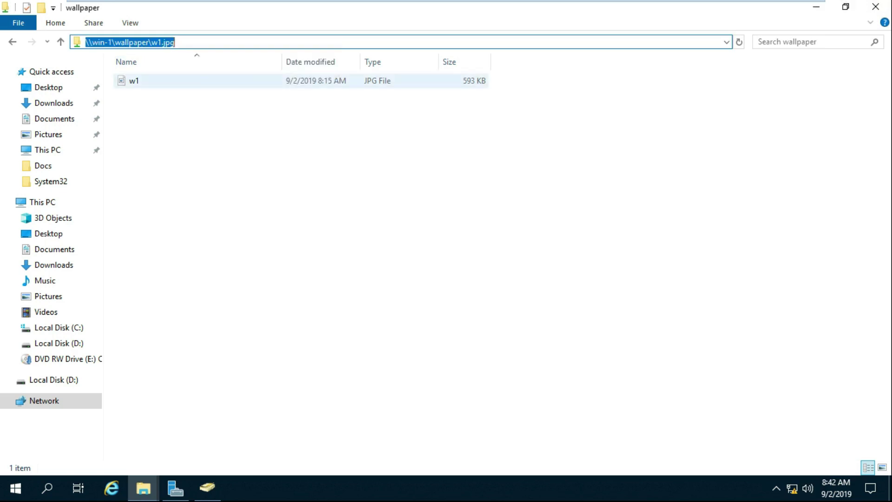
click(875, 7)
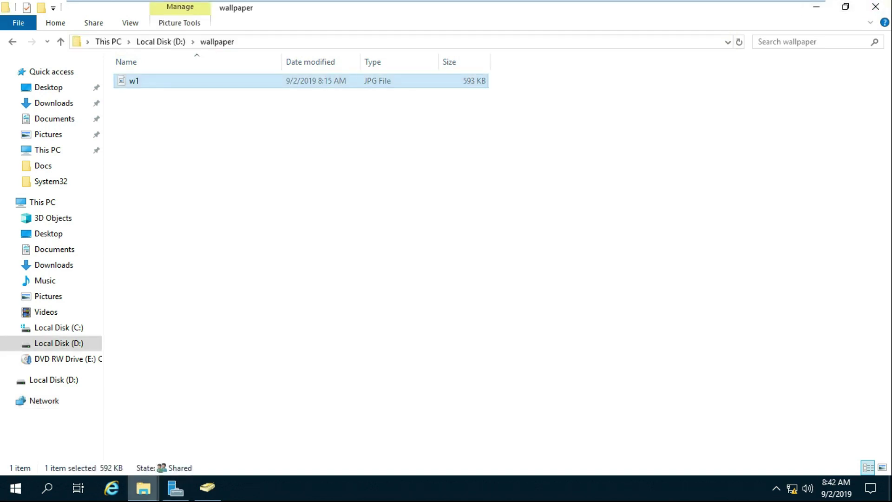
click(175, 488)
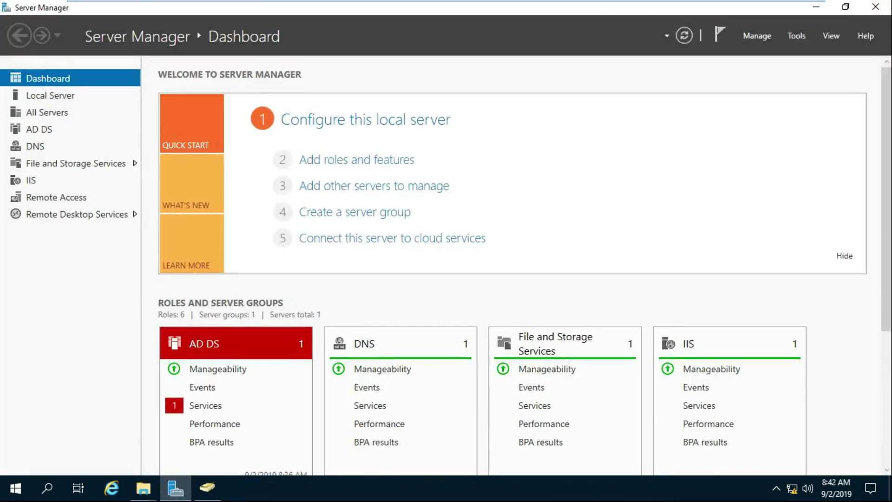
- Launch Group Policy Management from Tools and create a GPO named Wallpaper under Group Policy Objects
click(796, 35)
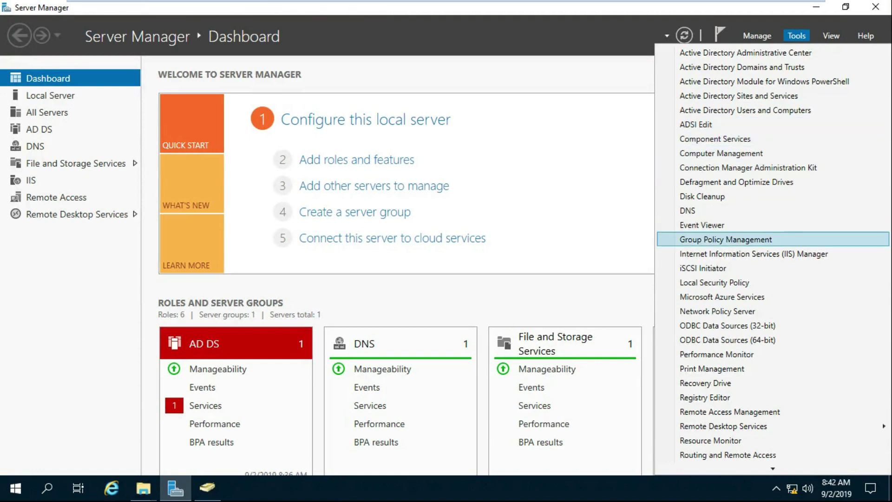
click(725, 239)
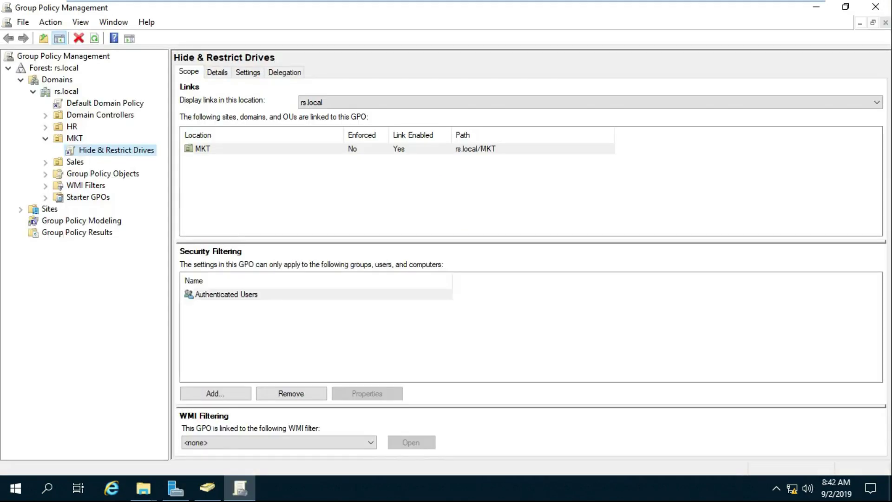
double_click(103, 174)
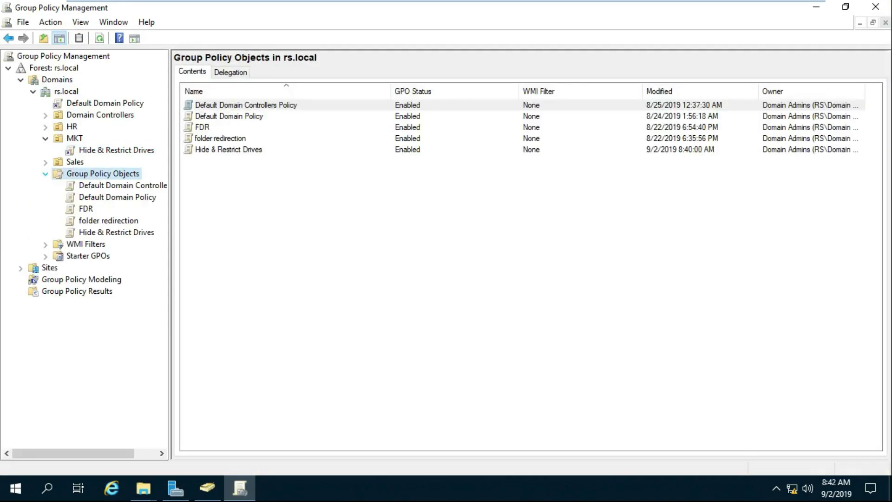
right_click(109, 174)
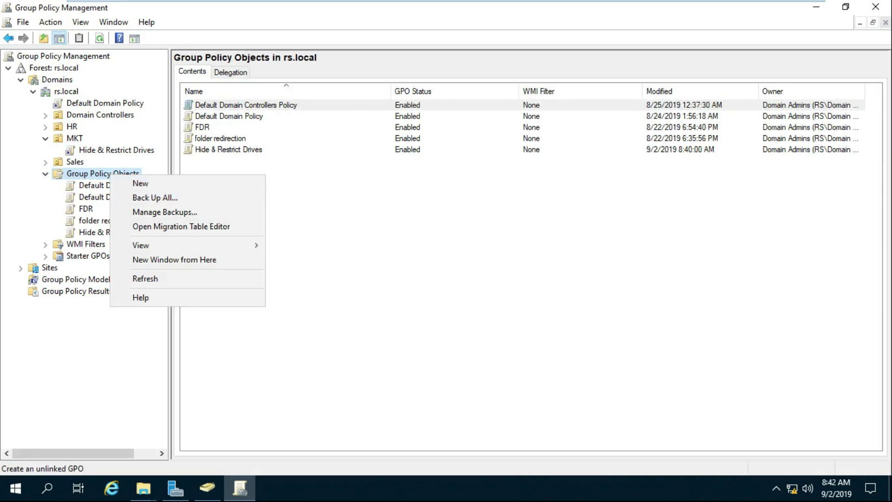
click(135, 182)
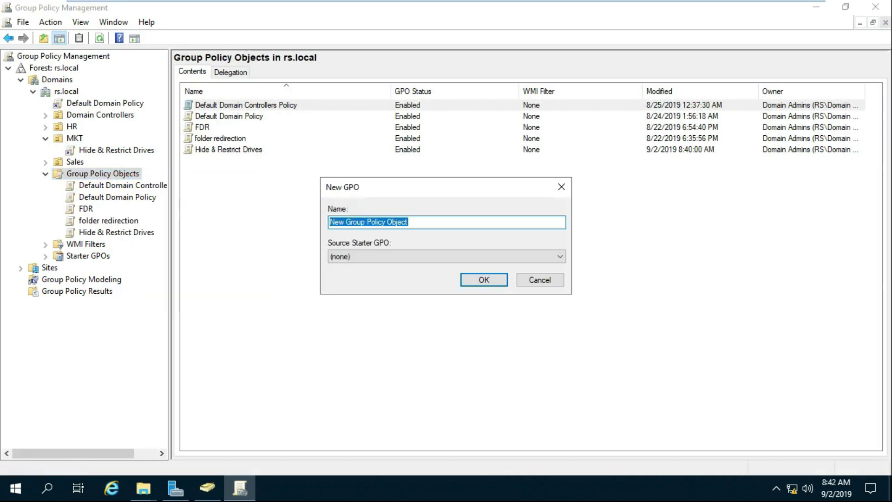
text(Wallpap)
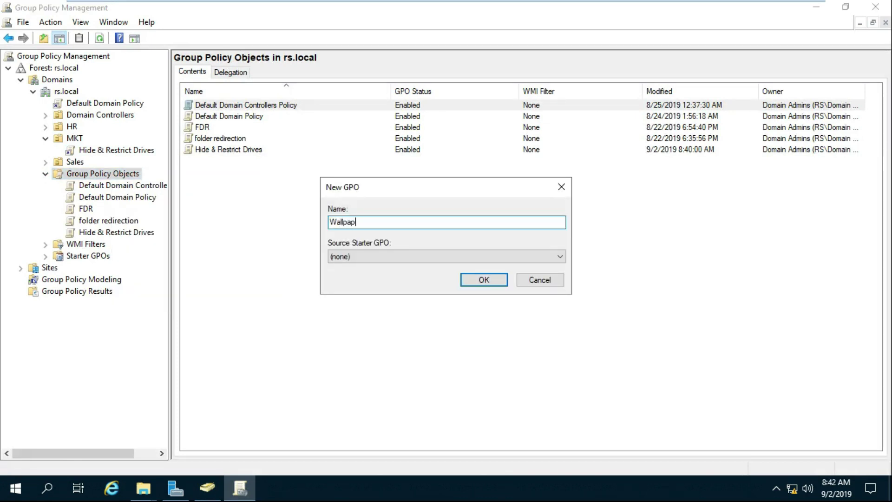
text(er)
key(Return)
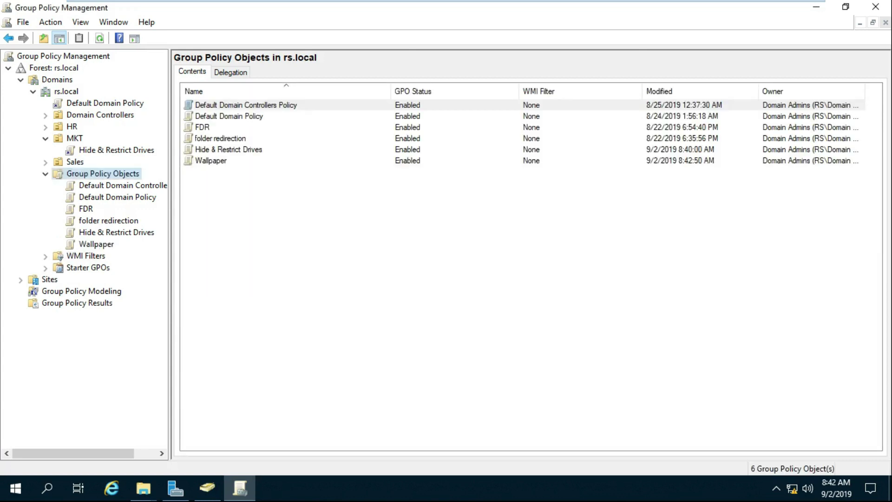
click(96, 243)
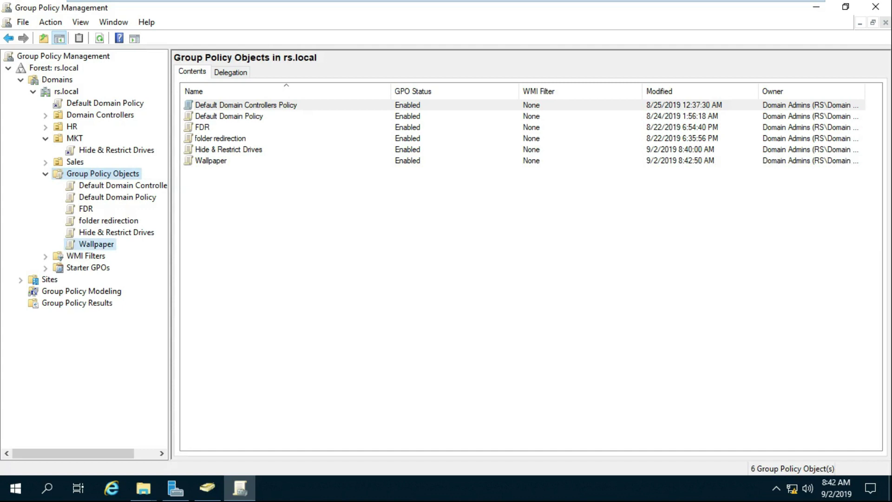
right_click(98, 241)
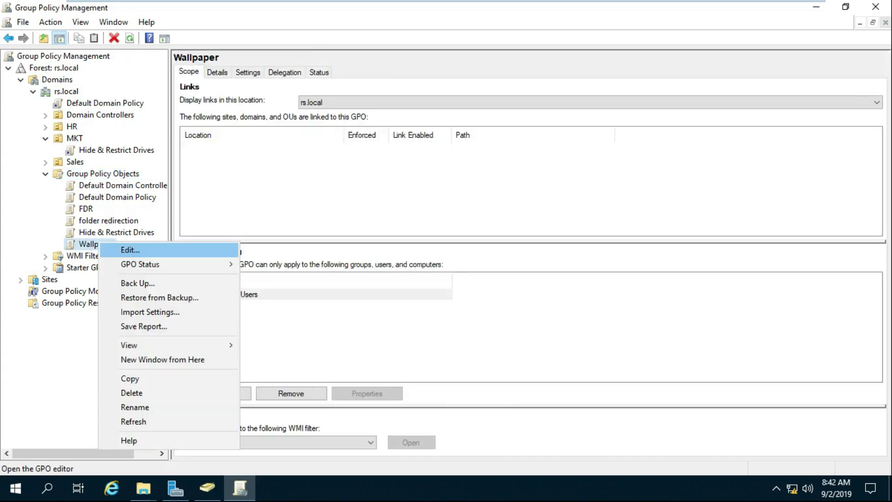
- Edit the Wallpaper GPO and find Desktop Wallpaper under User Administrative Templates > Desktop > Active Desktop
click(129, 249)
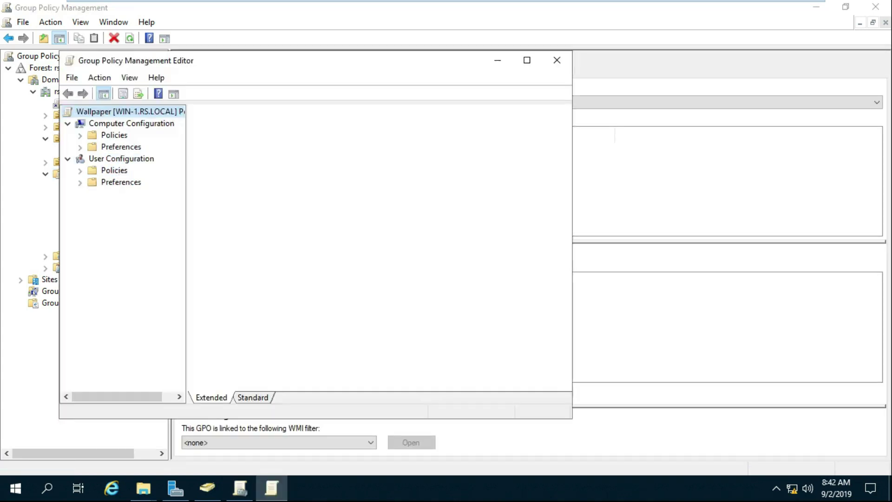
double_click(114, 170)
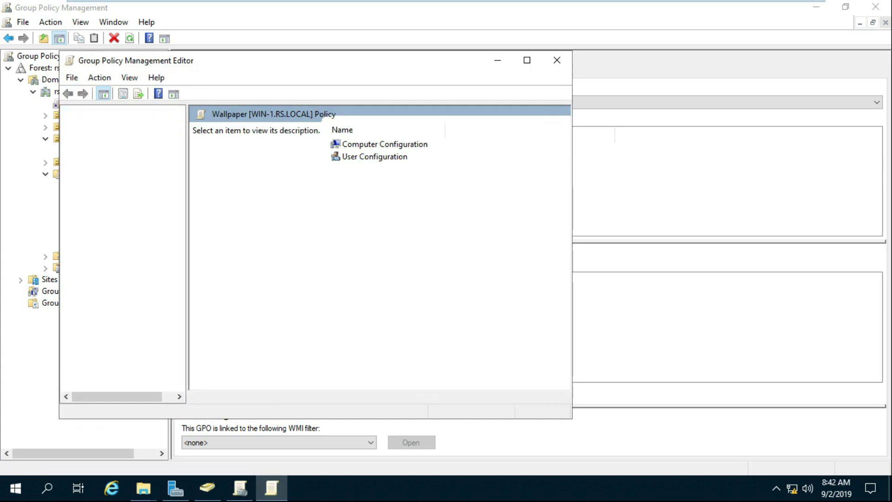
double_click(139, 205)
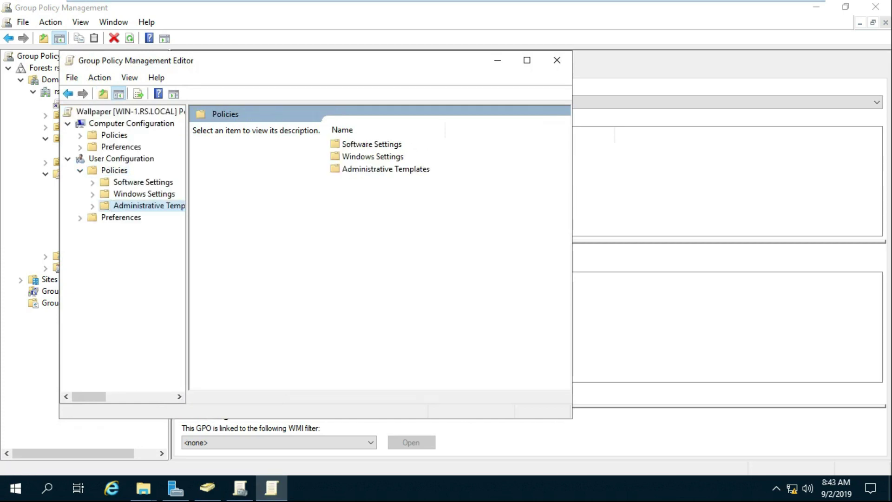
click(139, 229)
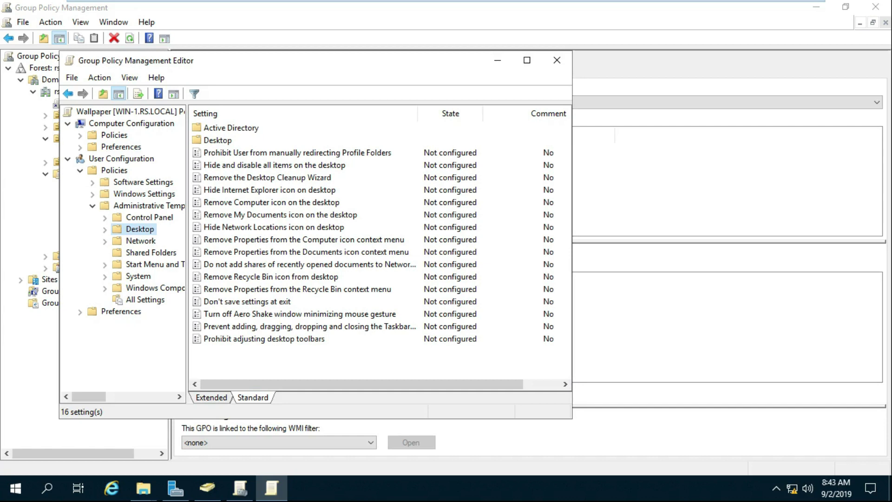
double_click(139, 228)
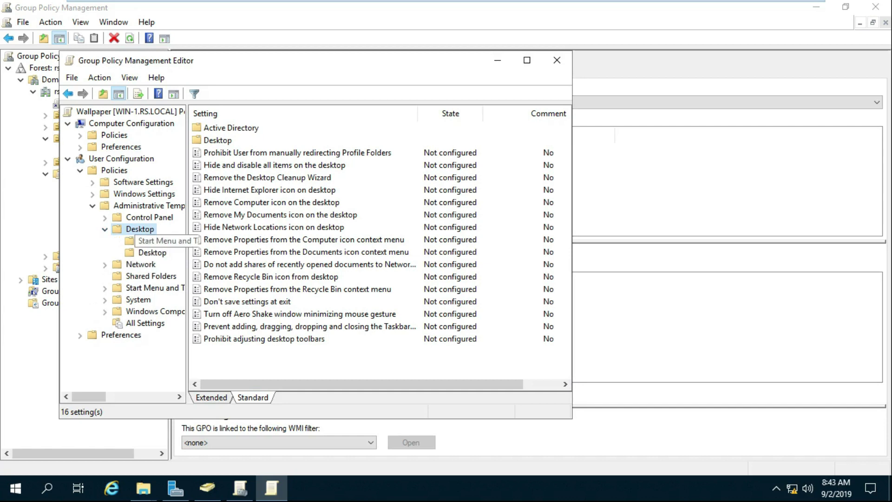
click(152, 252)
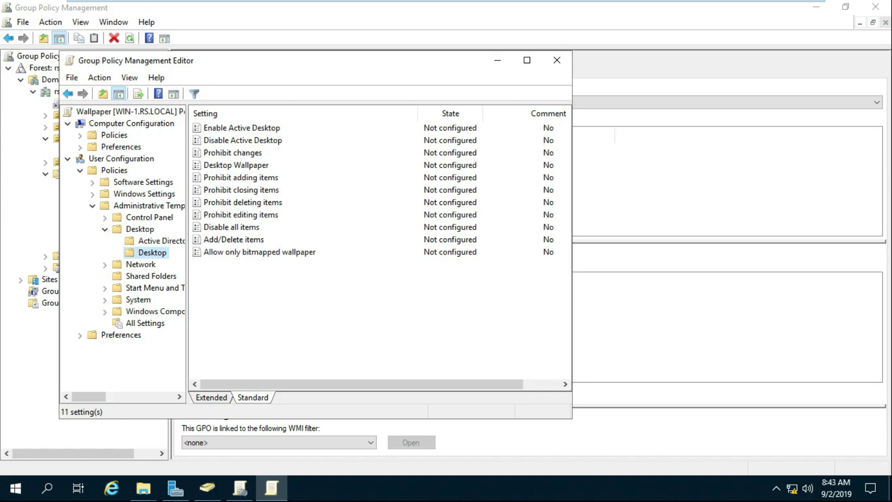
click(236, 165)
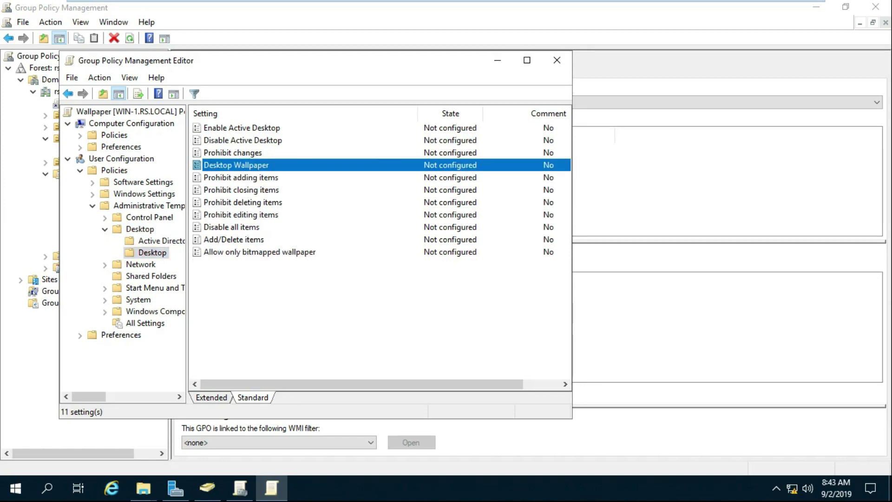
- Enable Desktop Wallpaper with path \\win-1\wallpaper\w1.jpg and Stretch style, then close the editor
key(Return)
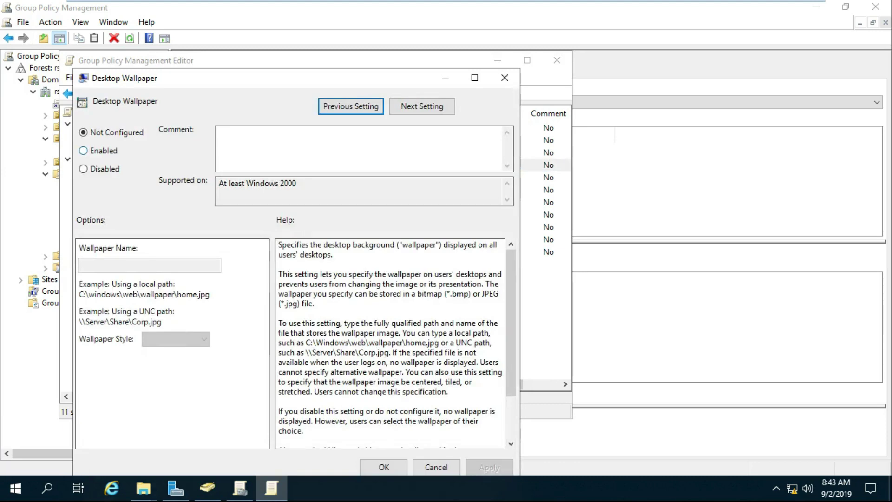
click(83, 150)
right_click(101, 264)
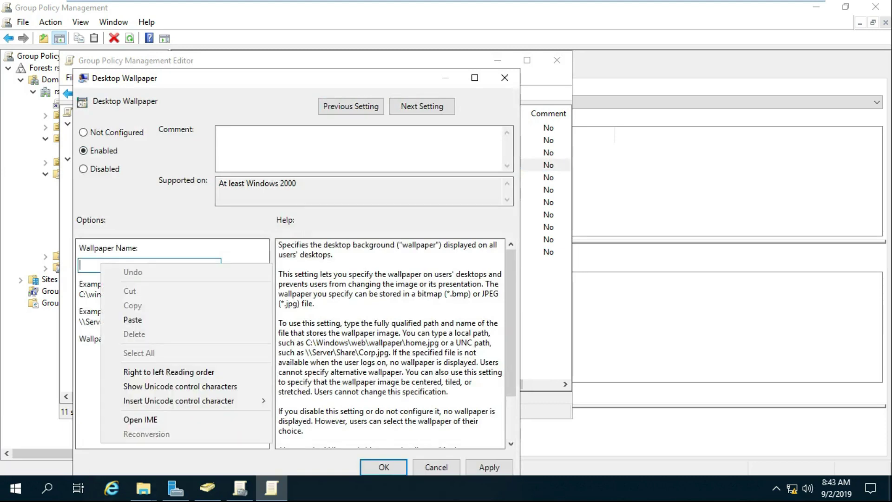
click(132, 319)
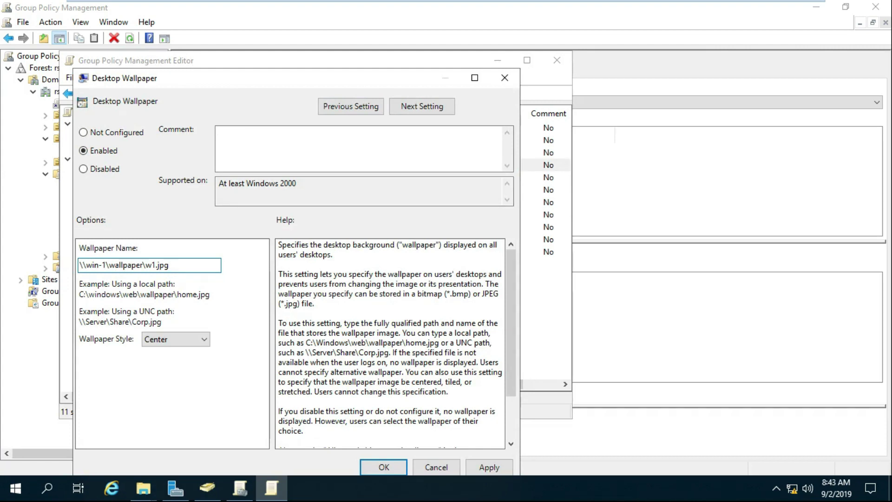
click(176, 338)
key(Down)
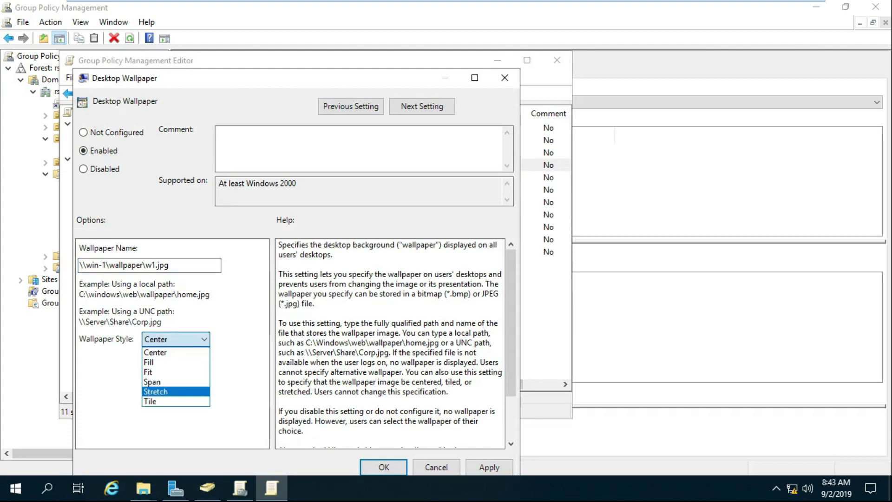
key(Return)
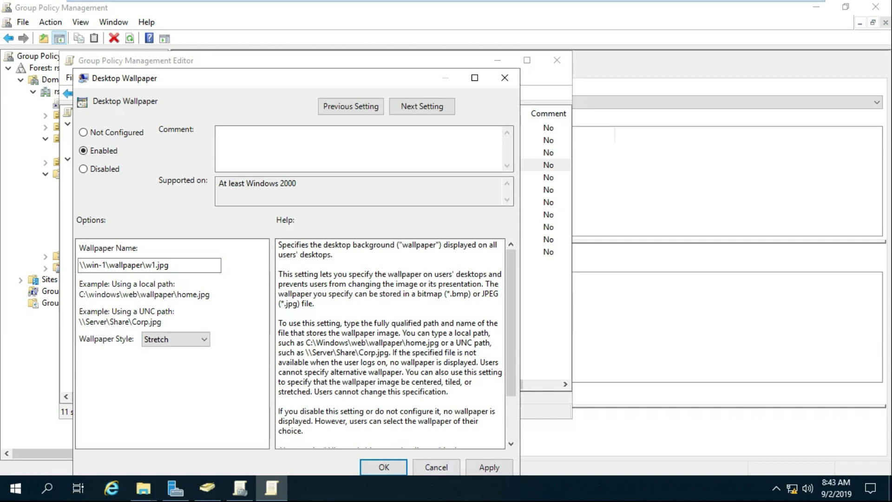
click(384, 467)
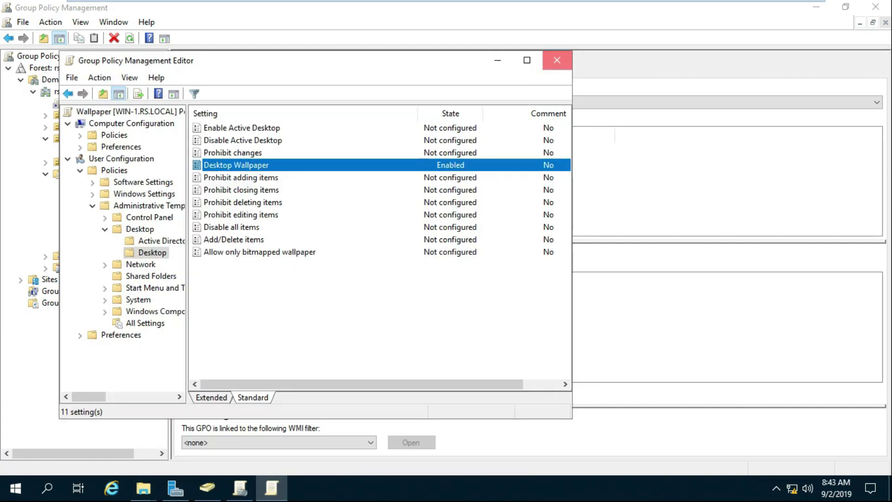
click(556, 60)
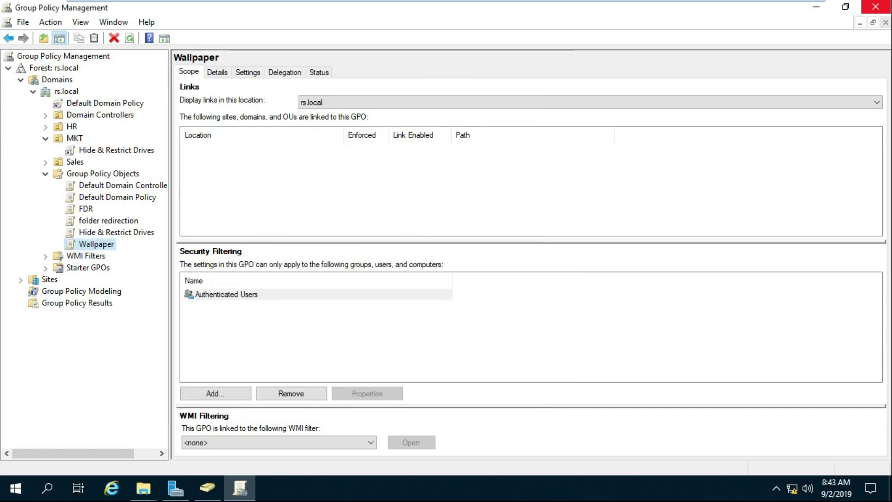
- Close Group Policy Management, run gpupdate /force, then switch to Active Directory Users and Computers
click(875, 7)
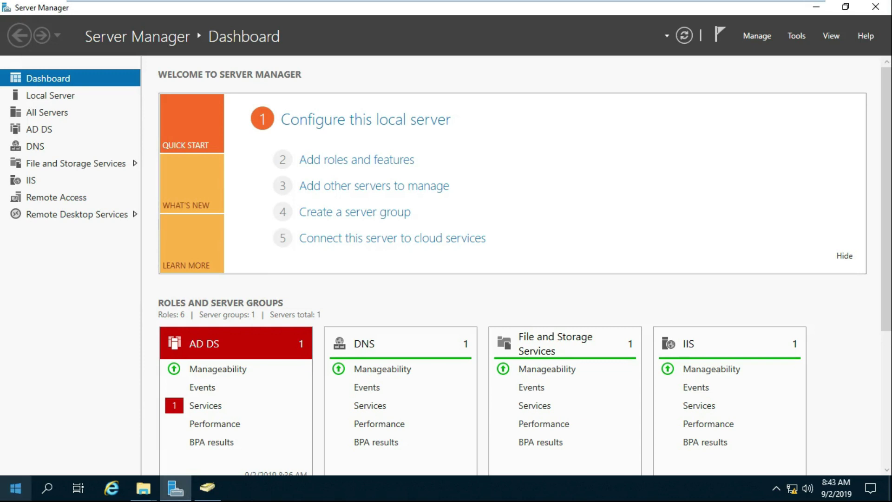
right_click(15, 488)
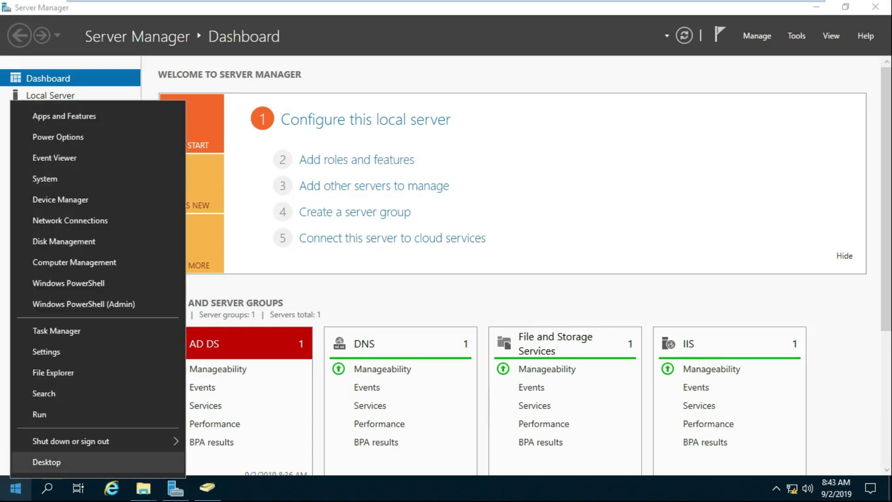
click(40, 414)
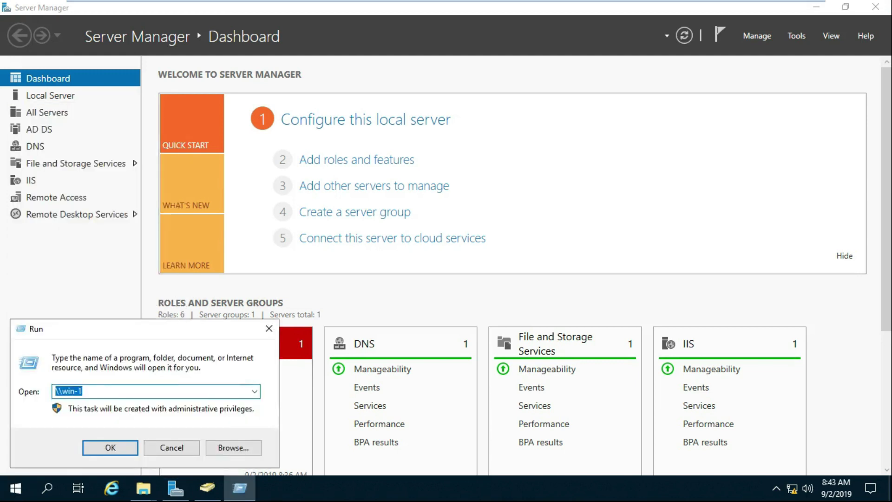
text(gpupdate)
key(Down)
key(Down)
key(Return)
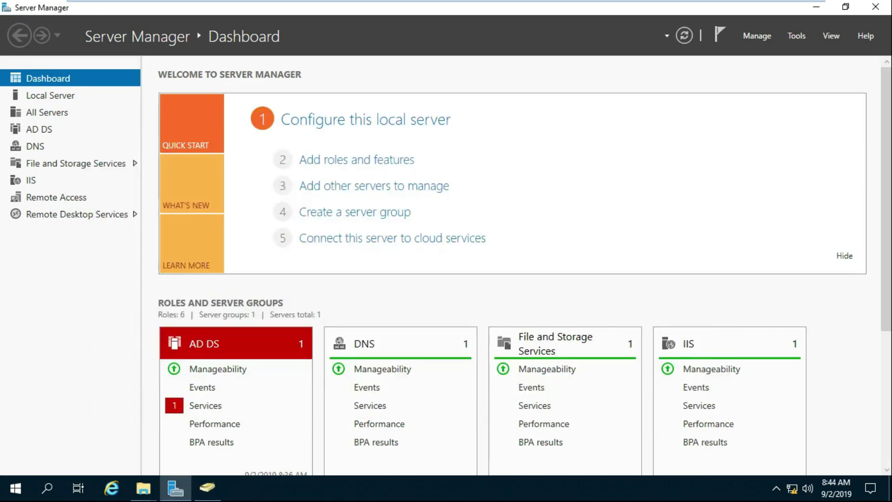
mouse_move(817, 3)
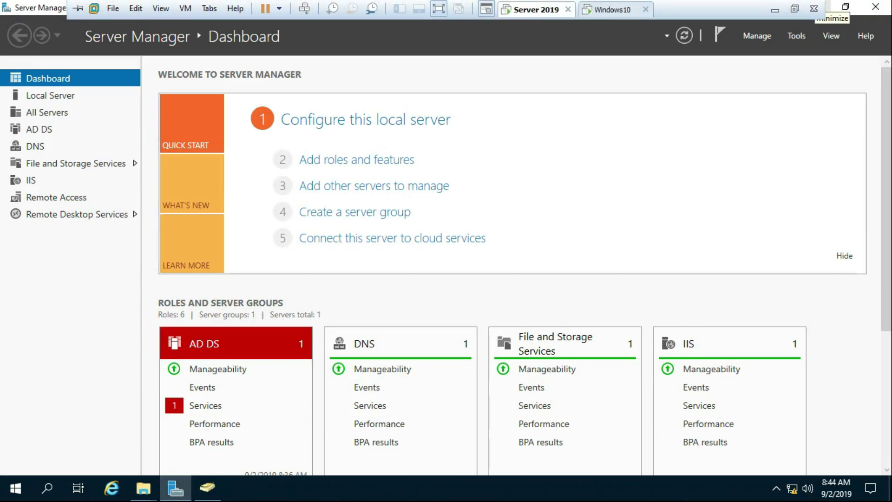
click(207, 487)
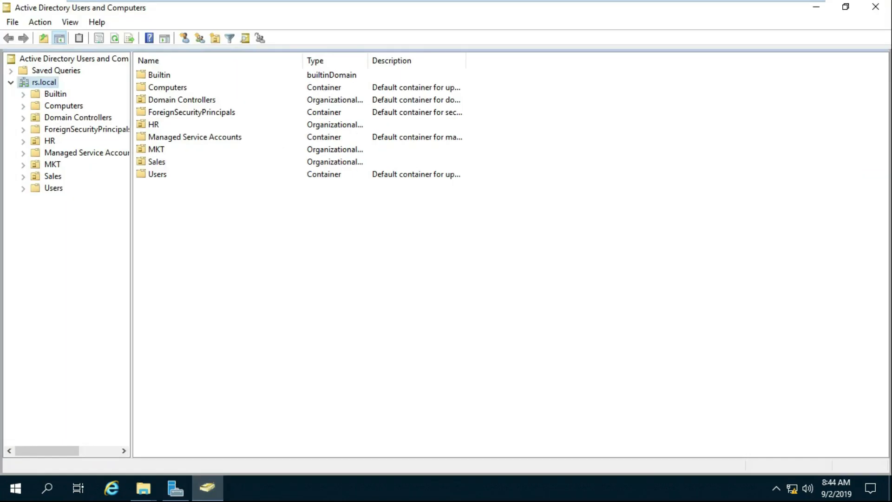
- Launch Group Policy Management from Server Manager and link the existing Wallpaper GPO to the MKT OU
click(175, 486)
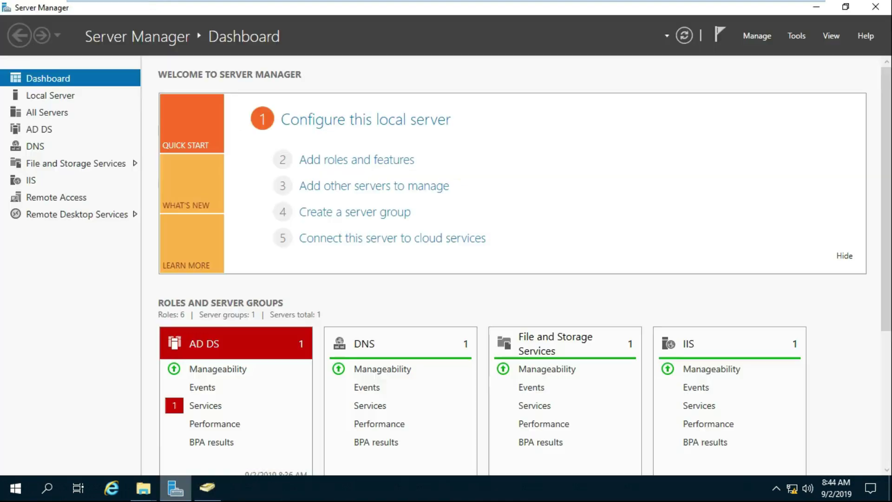
click(796, 36)
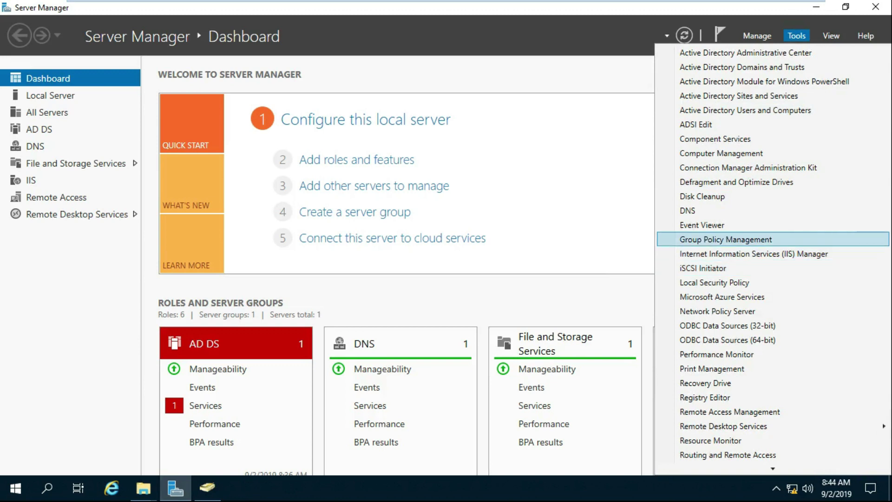
click(726, 239)
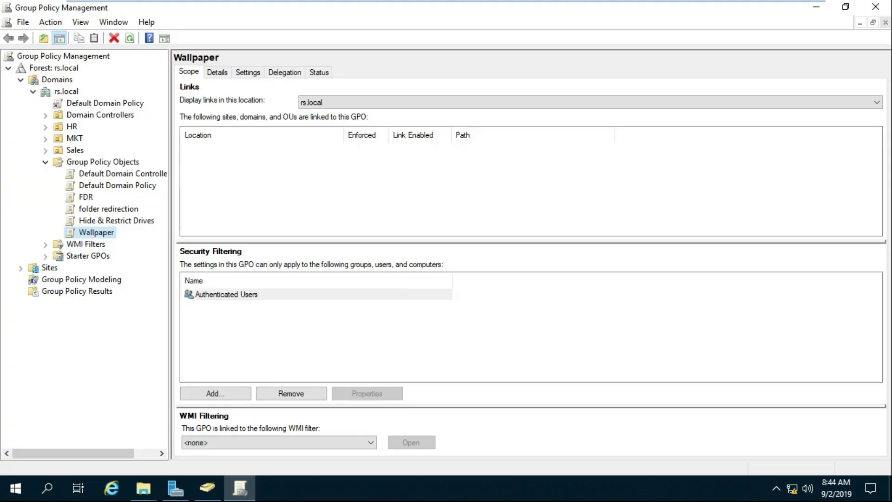
double_click(74, 138)
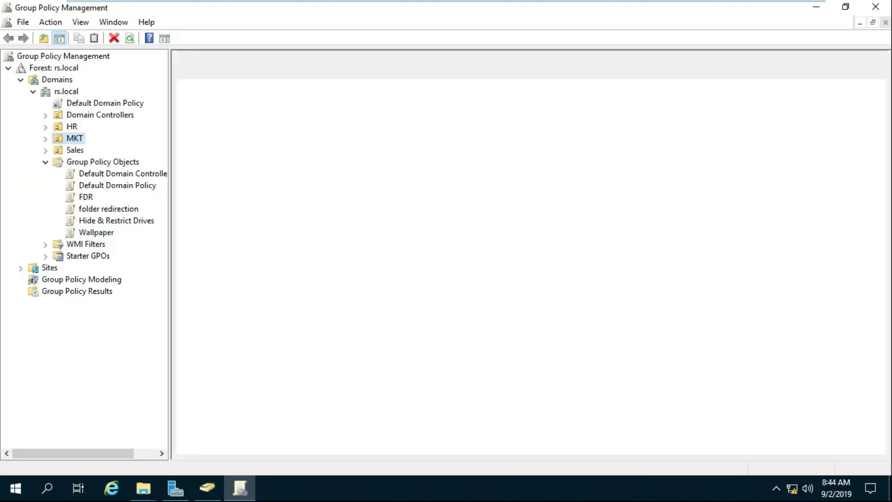
right_click(74, 138)
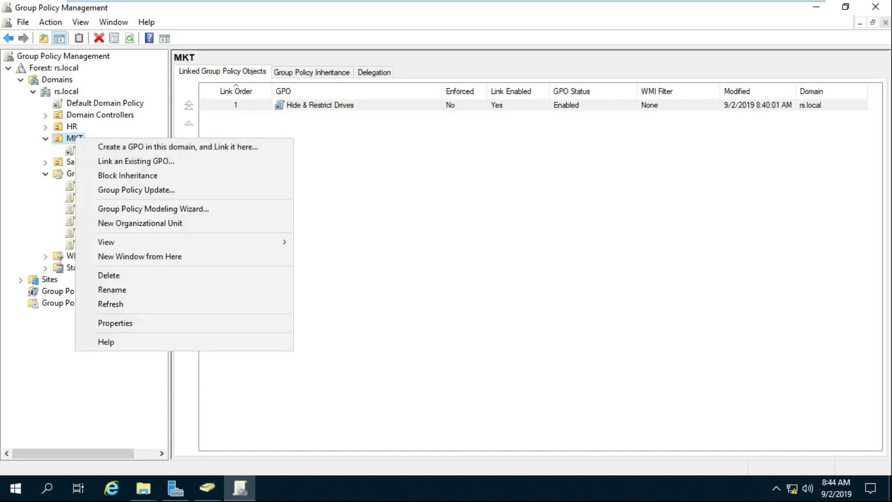
click(126, 161)
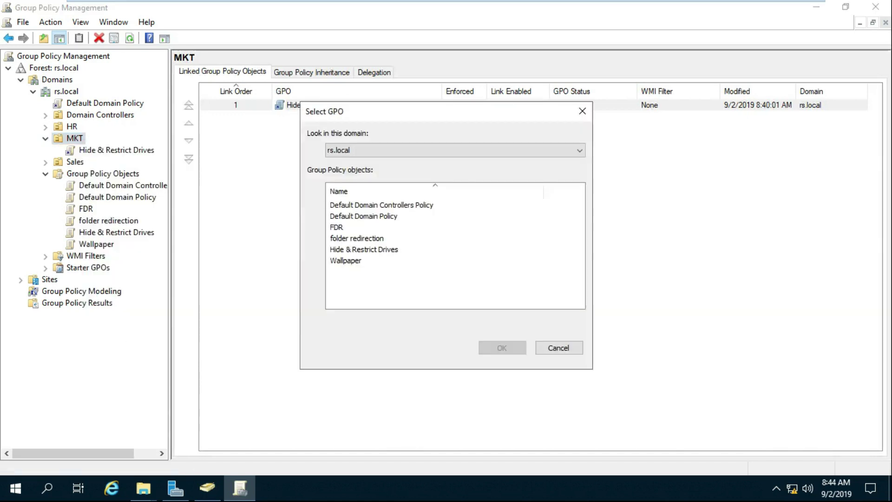
click(345, 260)
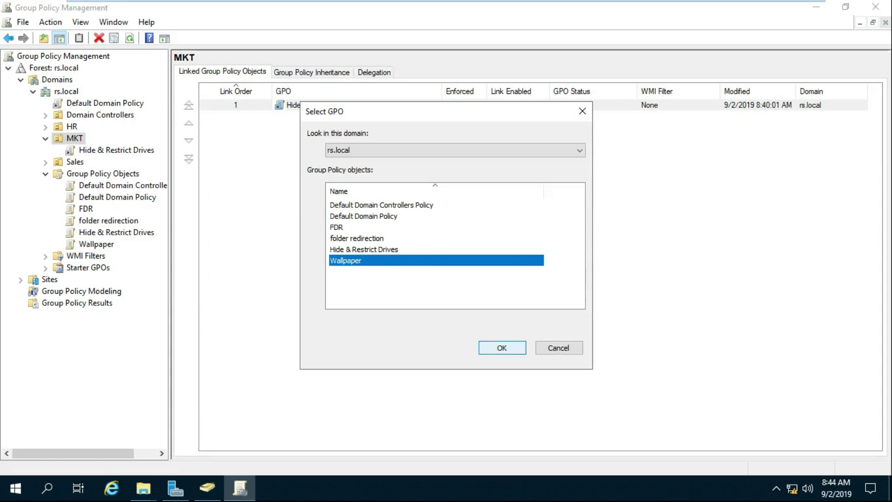
click(502, 347)
click(96, 161)
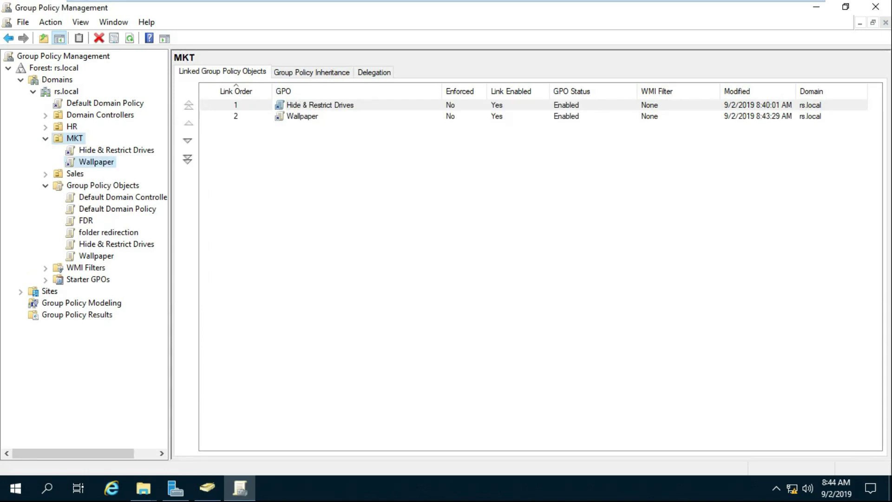
click(539, 269)
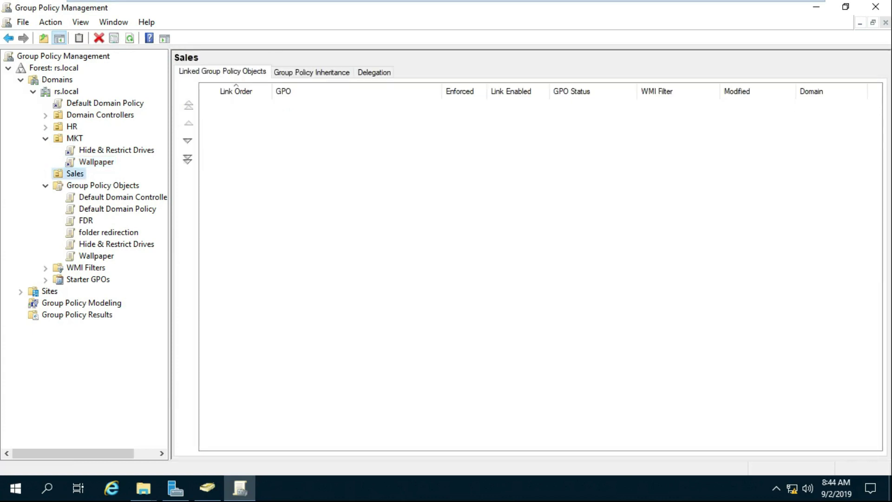
- Link the existing Hide & Restrict Drives GPO to the Sales OU
right_click(73, 174)
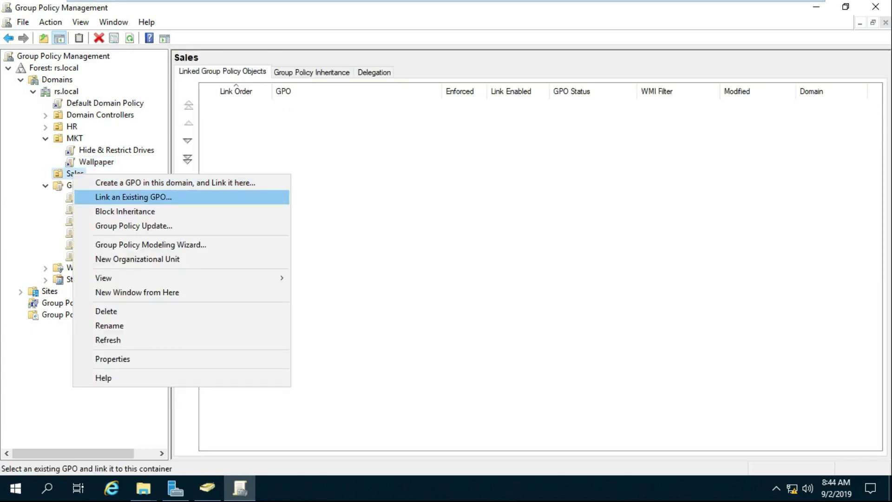
key(Return)
click(363, 249)
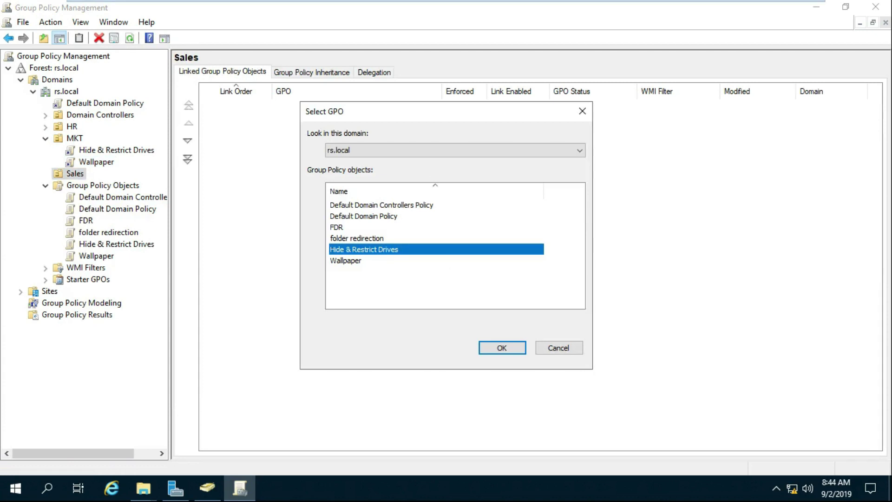
click(502, 348)
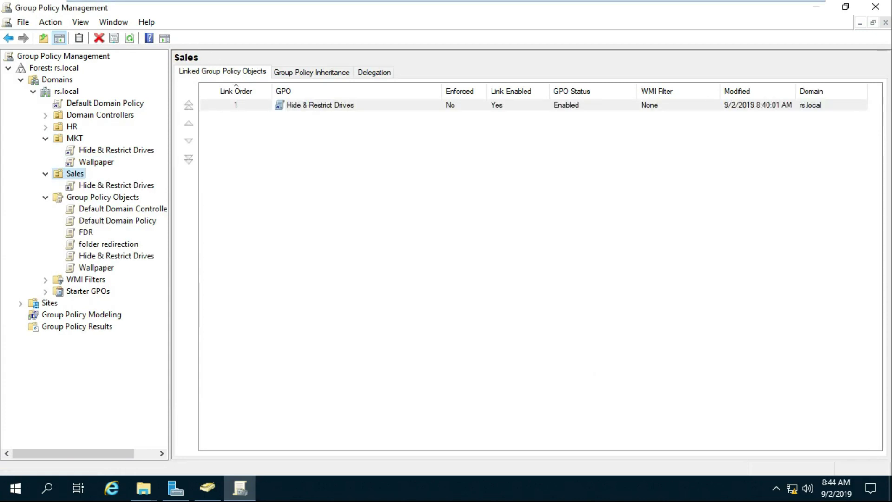
- Link the Wallpaper GPO to the Sales OU as well, then close Group Policy Management
right_click(79, 172)
key(Return)
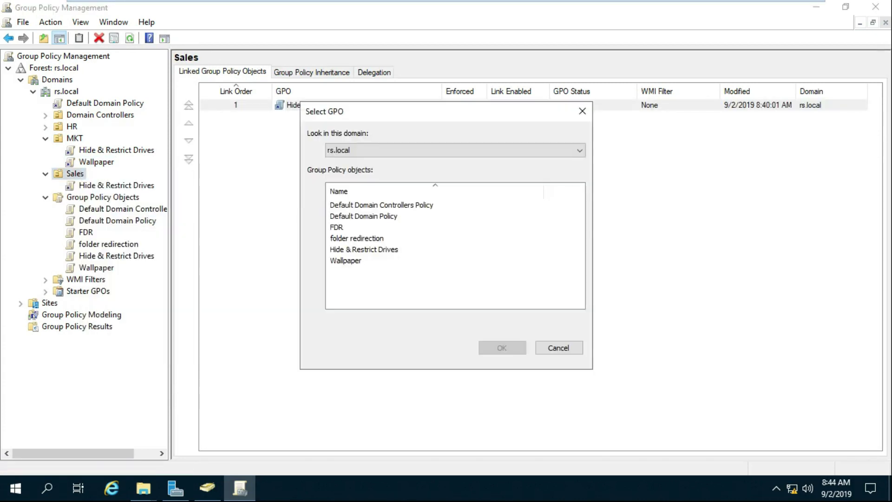
click(363, 249)
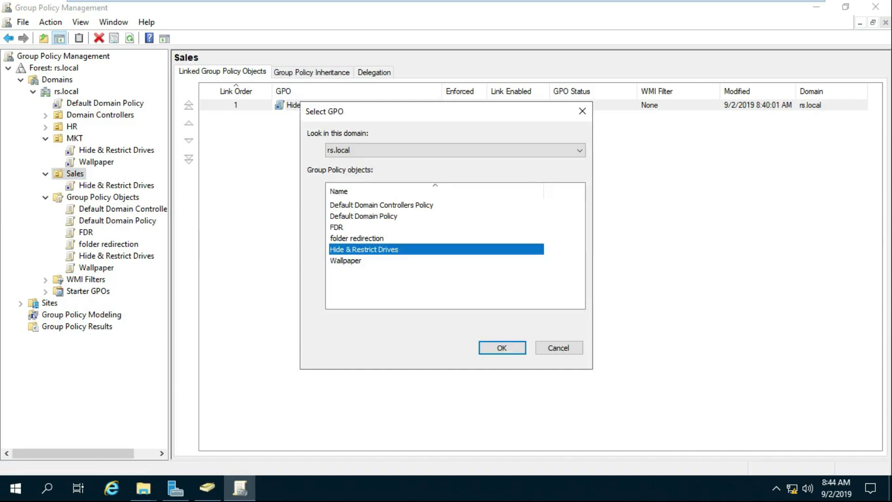
click(345, 260)
key(Return)
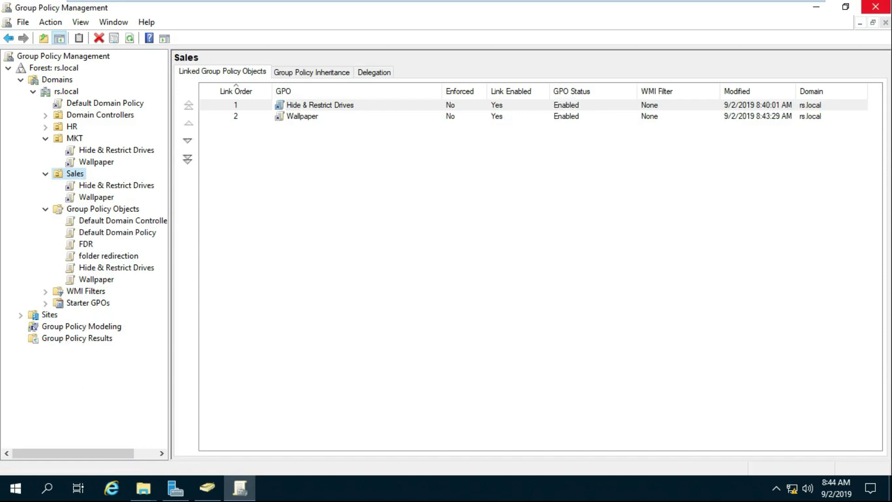
click(875, 7)
- Run gpupdate /force from the server's Run prompt, then switch to the Windows10 client VM
right_click(16, 487)
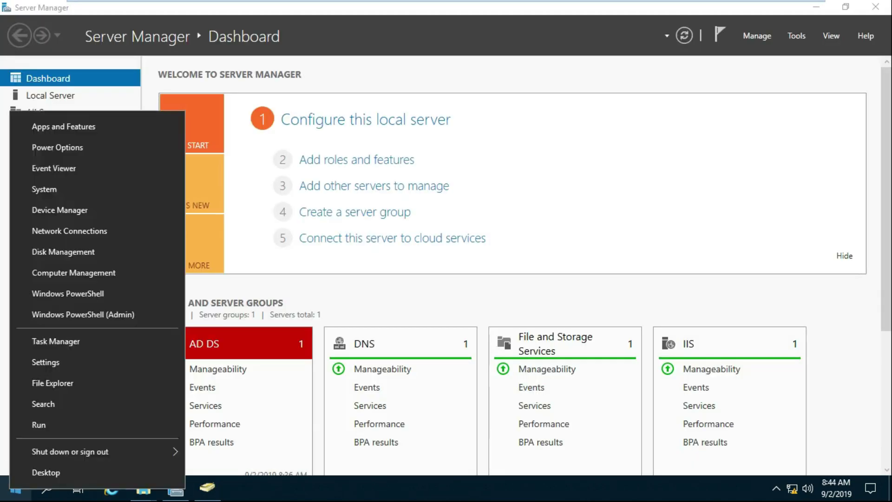
click(39, 425)
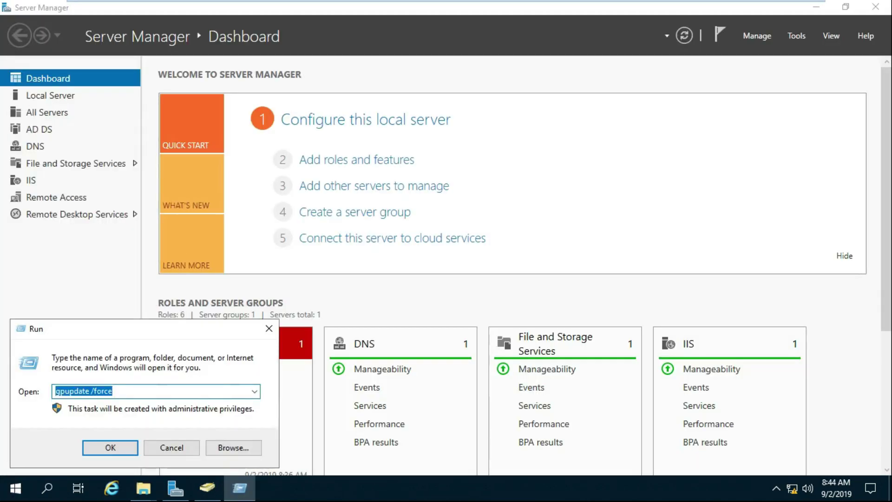
key(Return)
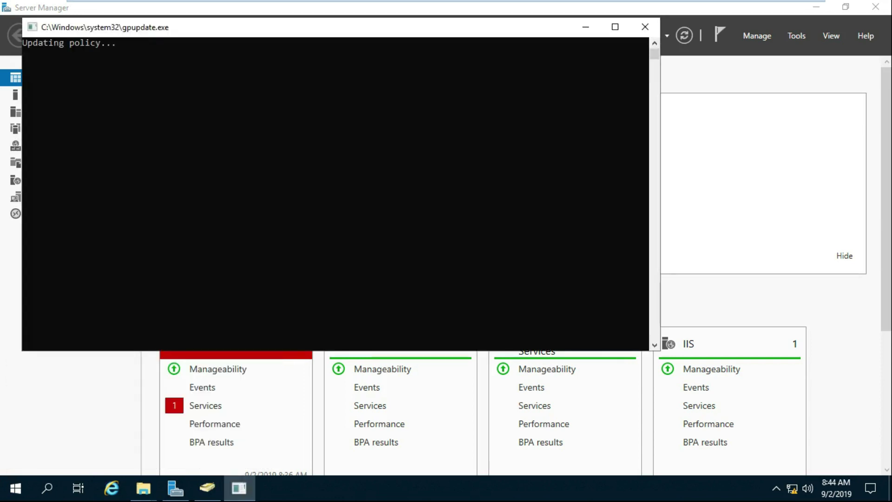
mouse_move(418, 1)
click(612, 9)
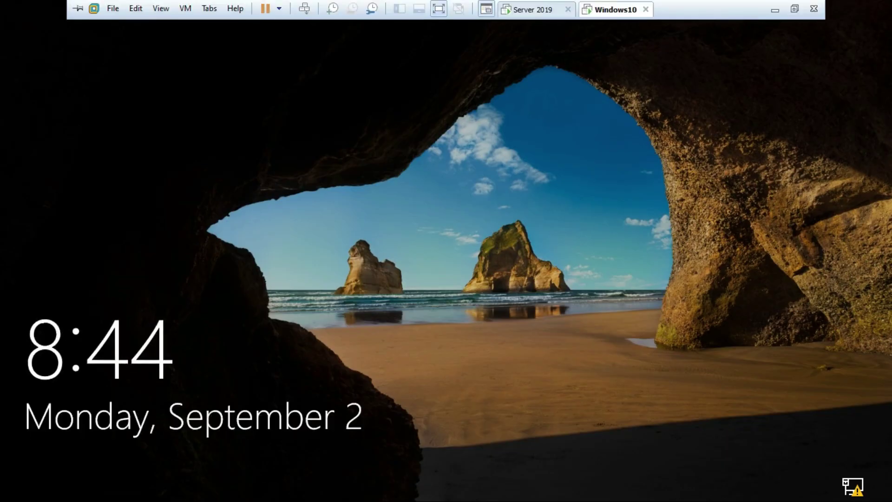
- Dismiss the lock screen and sign in via Other user with the domain user's name and password
key(space)
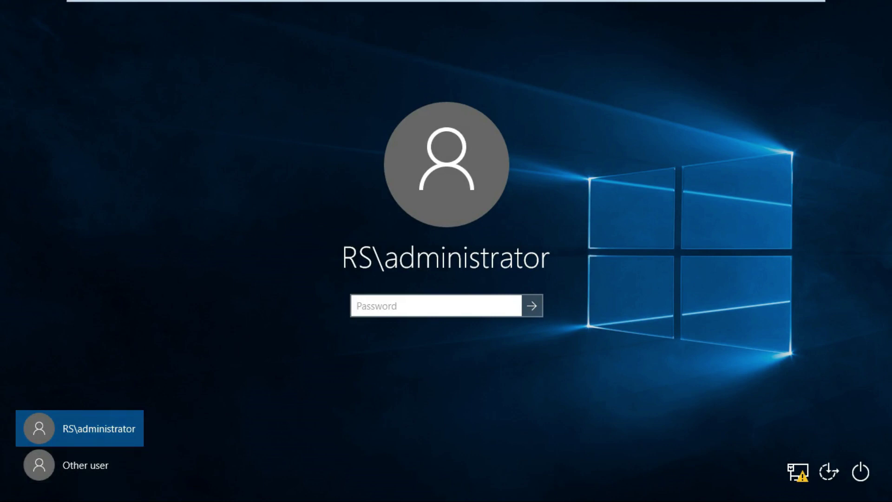
click(79, 464)
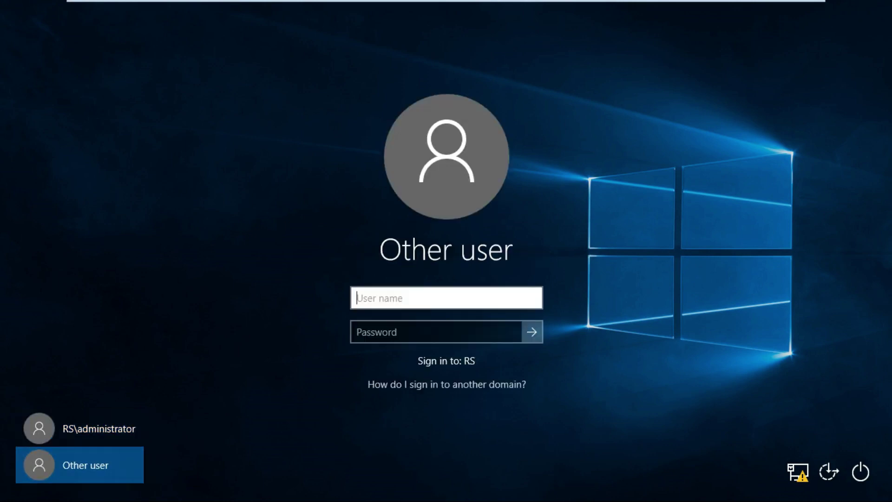
text(one)
key(Tab)
text(•••••••)
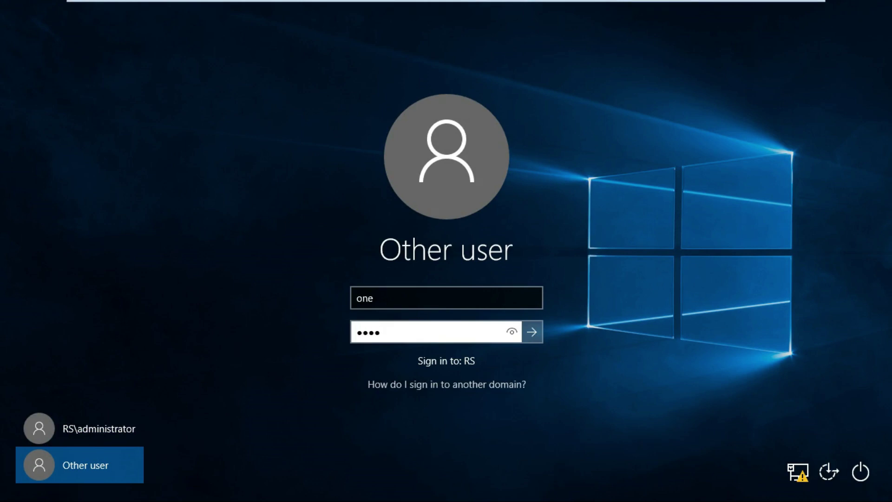
key(Return)
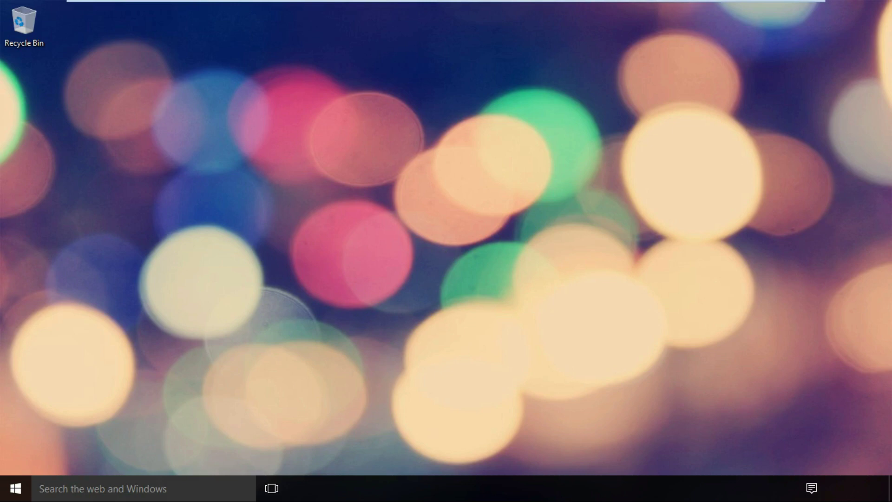
- Turn on the Computer icon in Themes > Desktop icon settings, apply, and close Settings
right_click(159, 285)
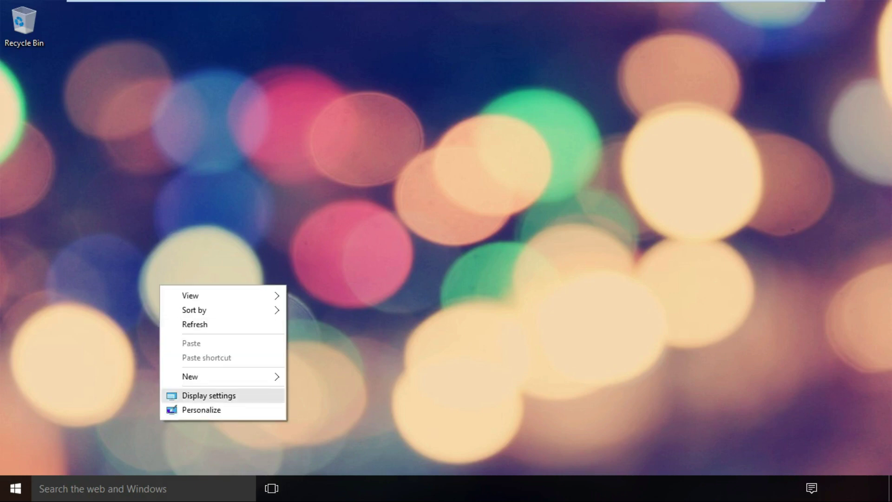
click(199, 408)
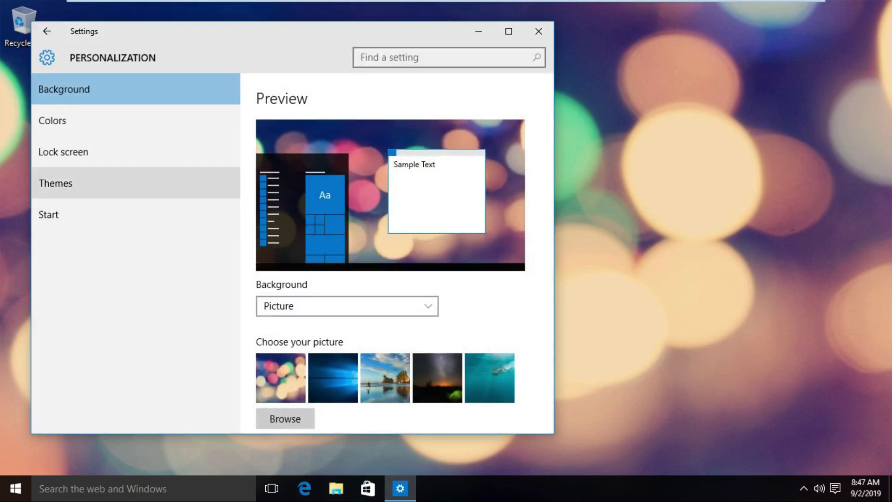
click(56, 183)
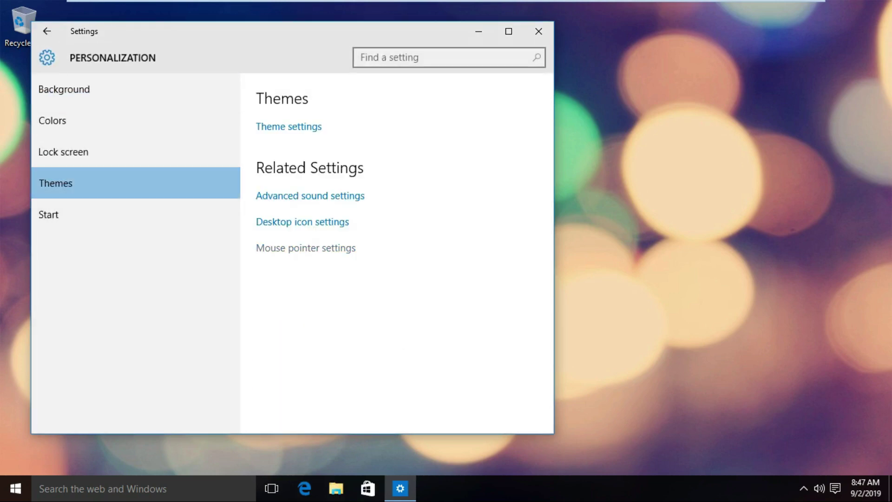
click(302, 222)
click(114, 147)
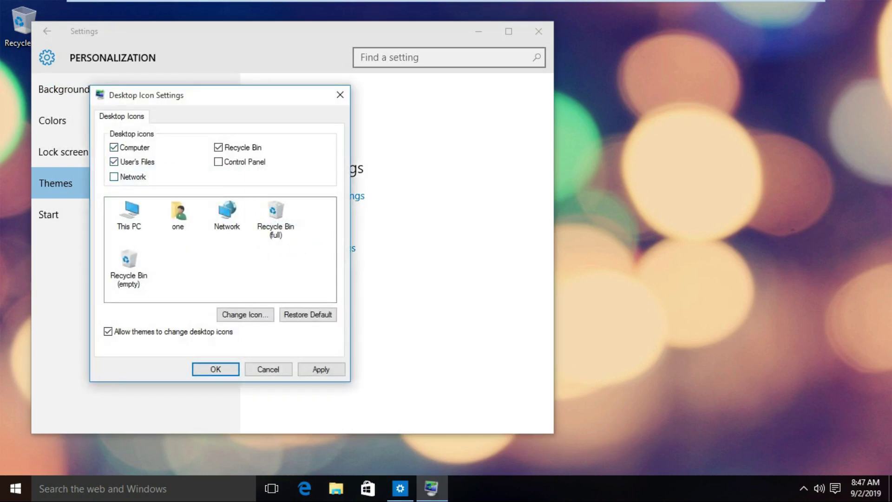
click(321, 369)
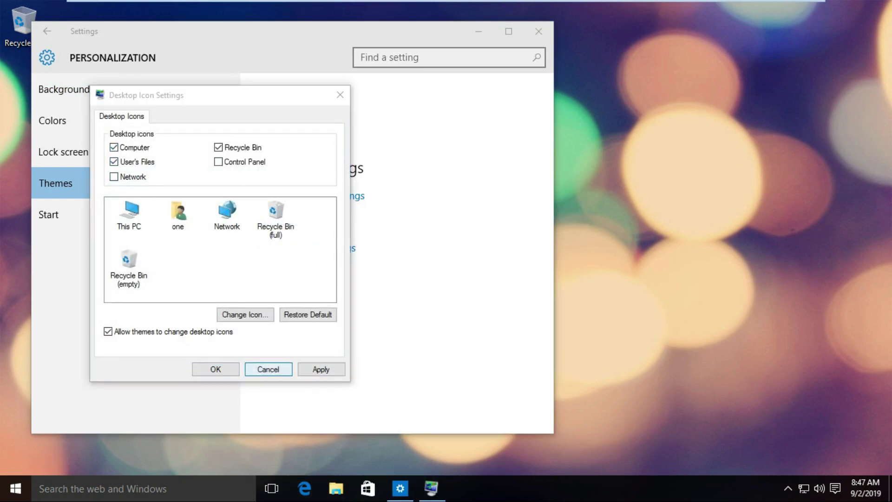
click(215, 369)
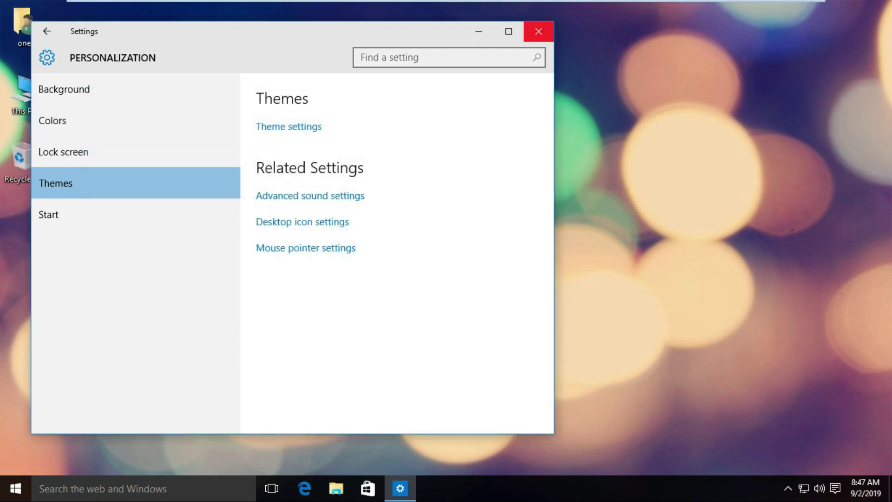
click(538, 31)
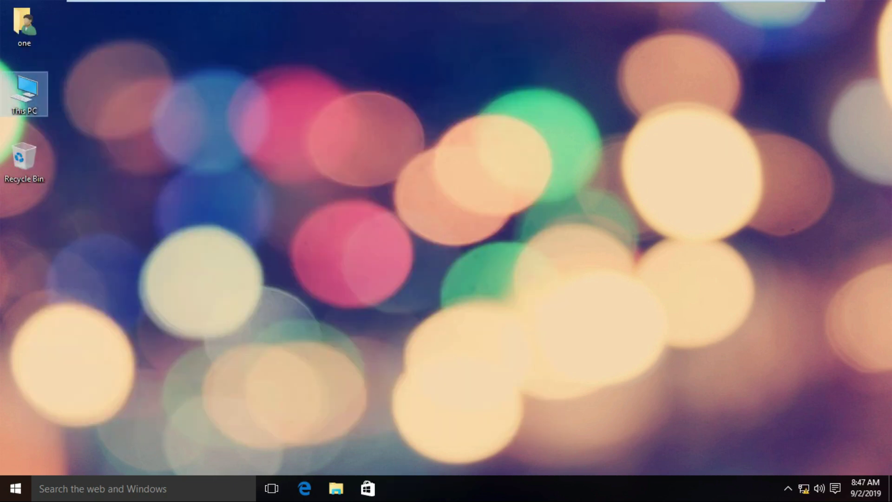
key(super+e)
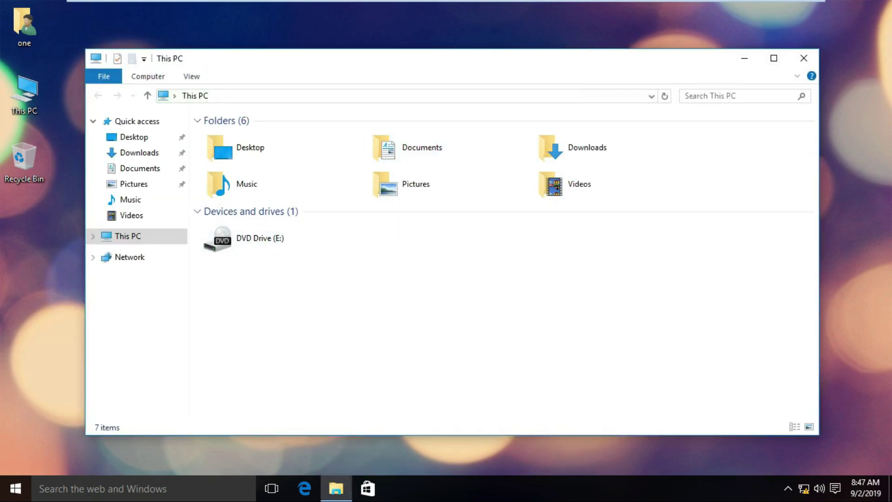
key(super+x)
key(Up)
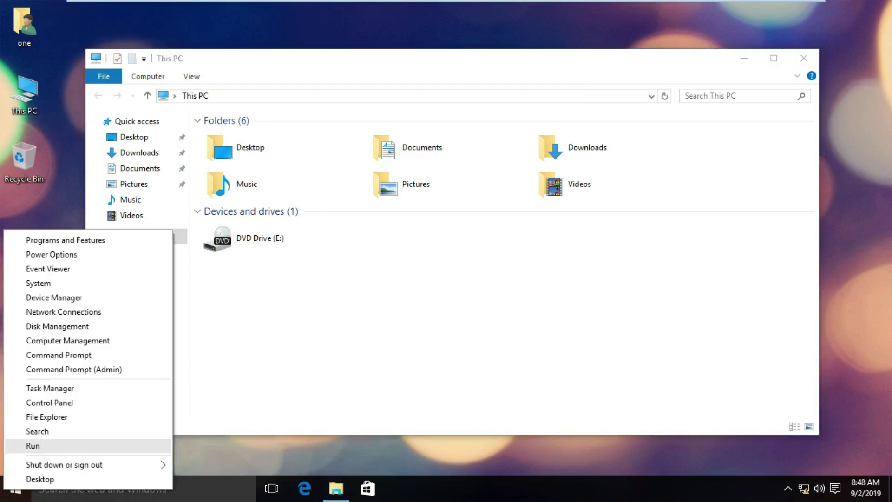
key(Return)
text(c:)
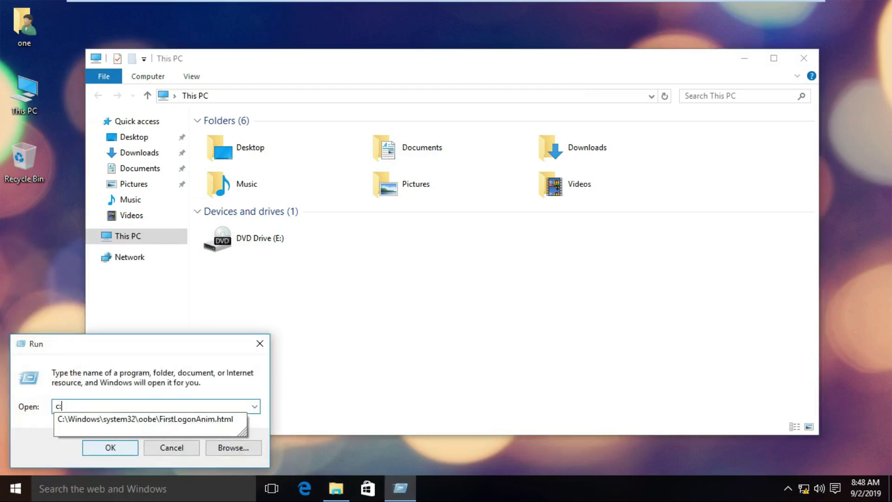
key(Return)
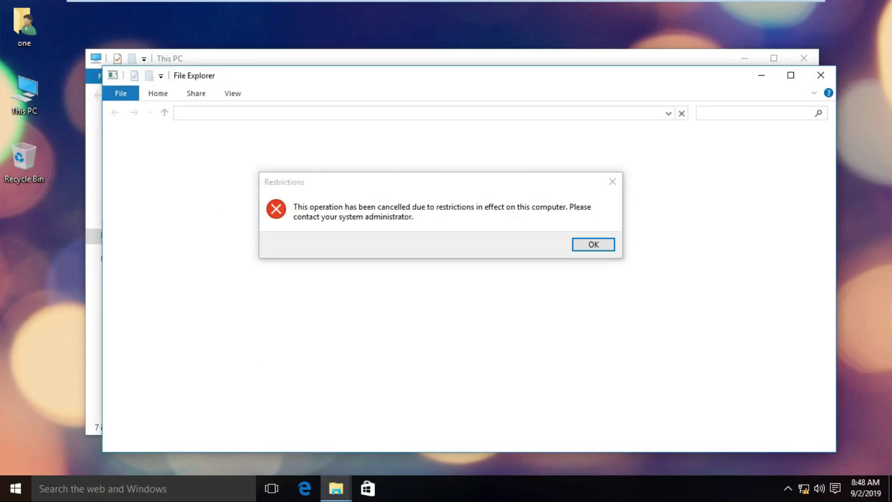
key(Return)
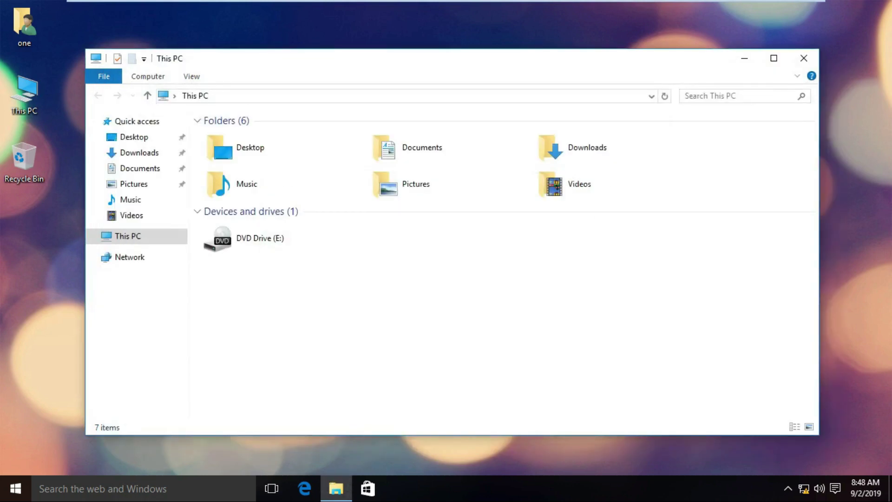
click(803, 58)
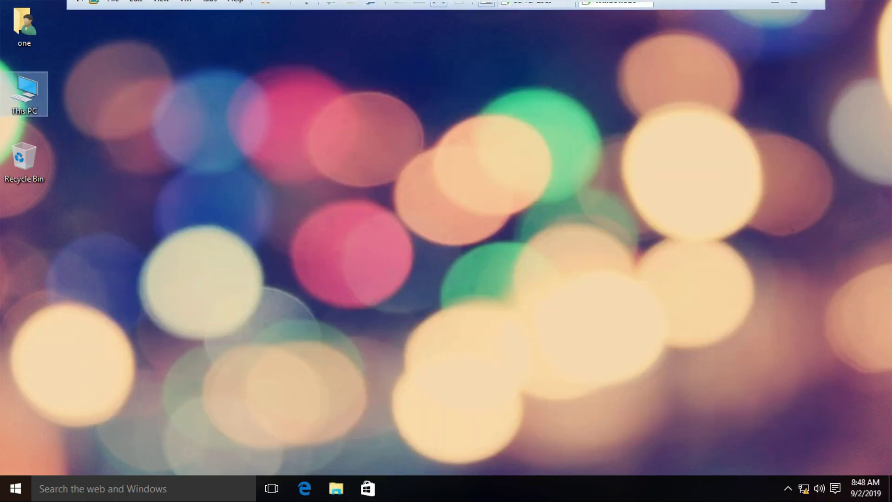
- Switch to the Server 2019 VM, minimize the open windows, and open the lab Document in WordPad
click(533, 9)
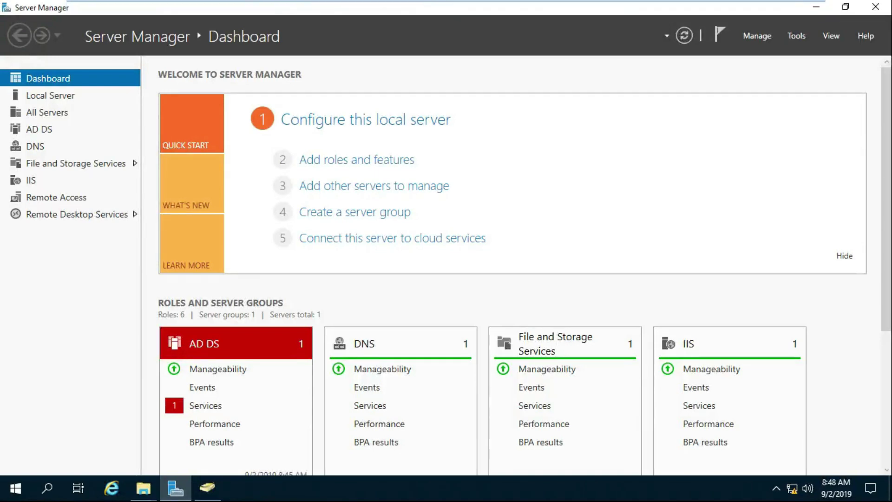
click(143, 488)
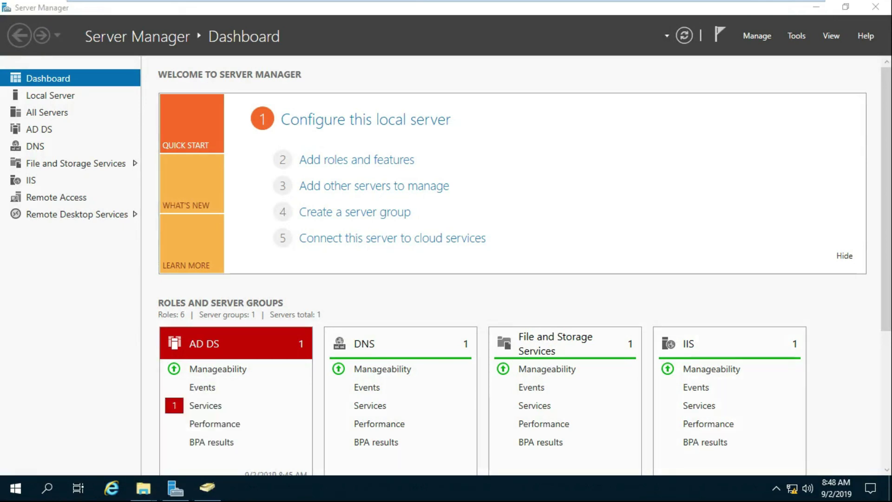
click(816, 7)
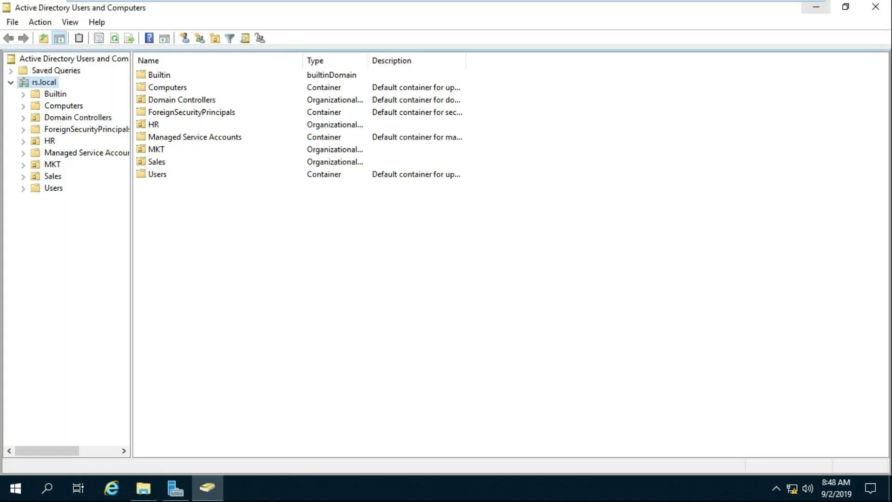
click(816, 7)
click(816, 7)
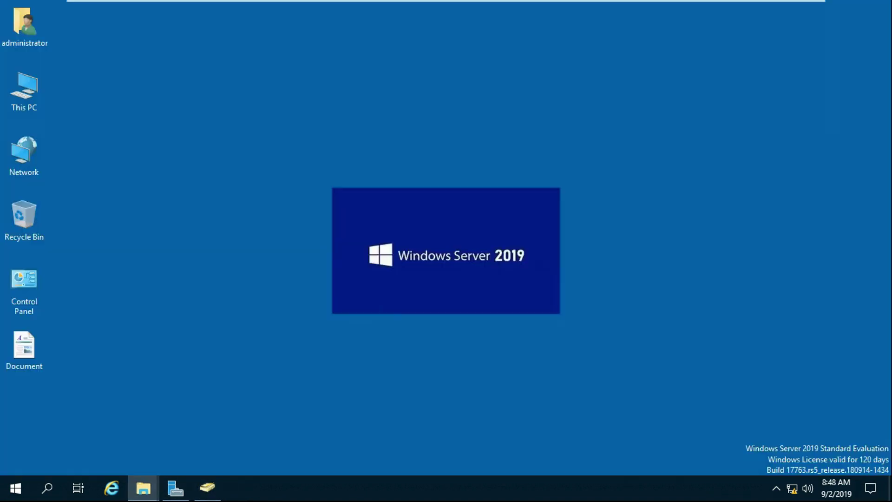
double_click(24, 347)
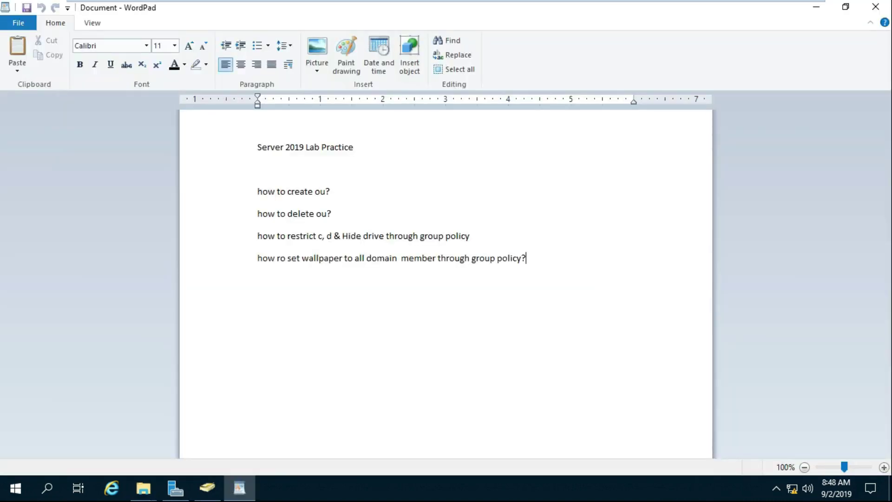
- Add the line 'how to map network drive?' to the notes and minimize WordPad
key(Return)
text(how to map net)
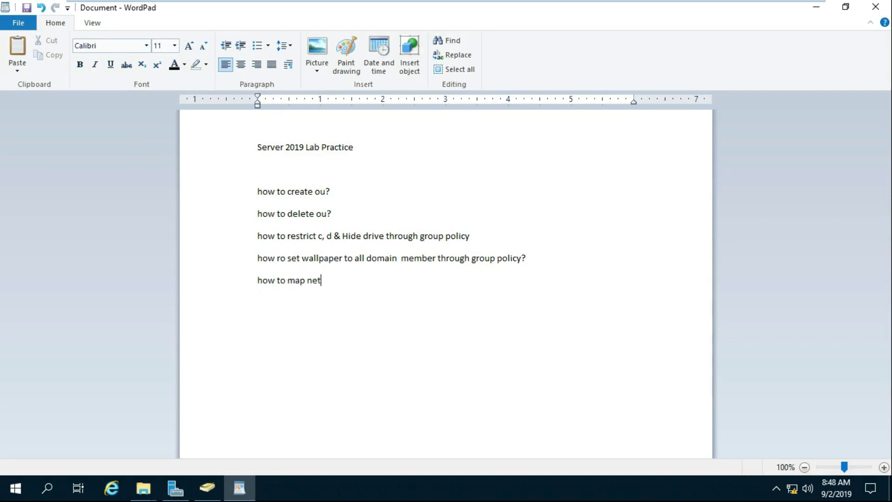
text(work drive)
key(BackSpace)
key(BackSpace)
text(c)
key(BackSpace)
key(BackSpace)
text(ive?)
click(816, 6)
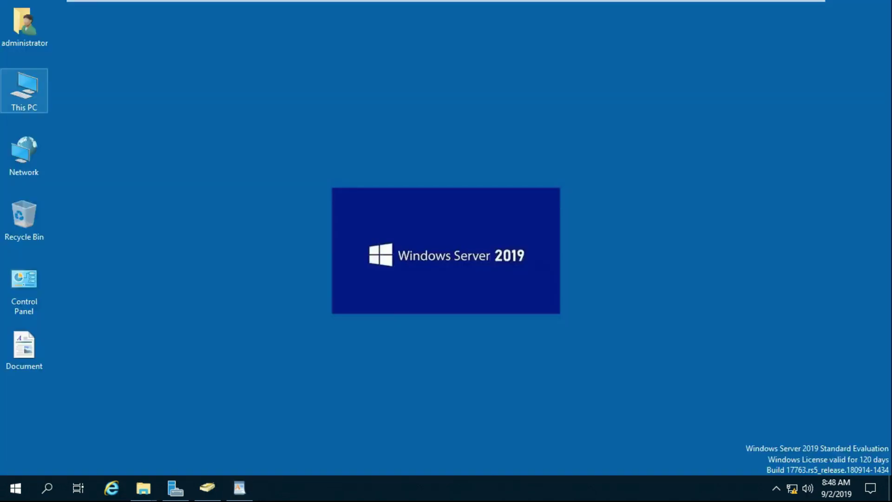
- Open Local Disk (D:) from This PC, briefly looking inside the Docs folder
double_click(24, 90)
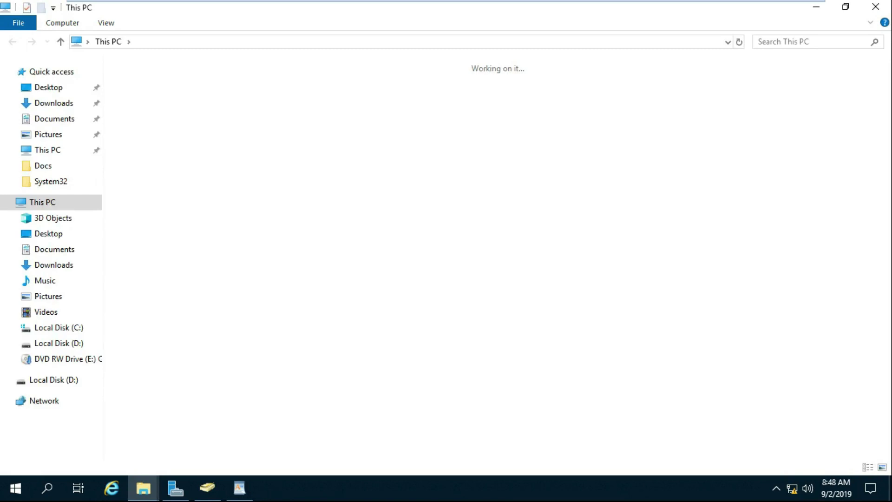
double_click(325, 184)
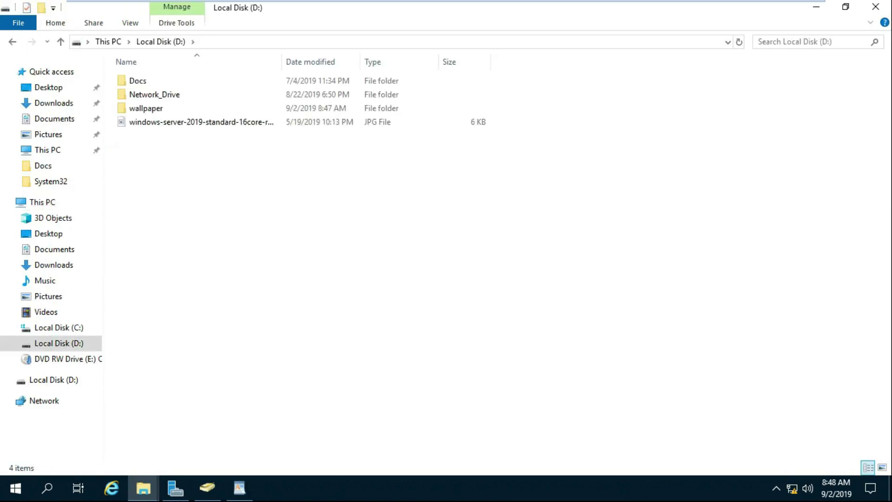
right_click(154, 163)
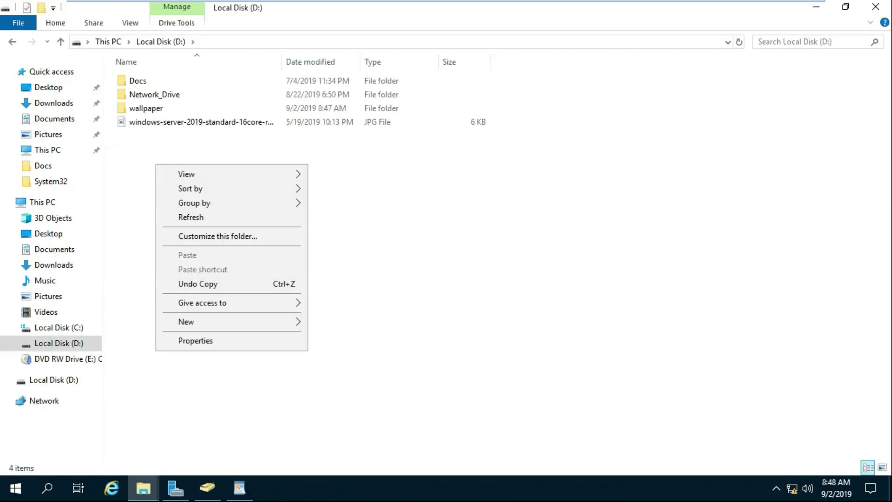
click(137, 80)
key(Return)
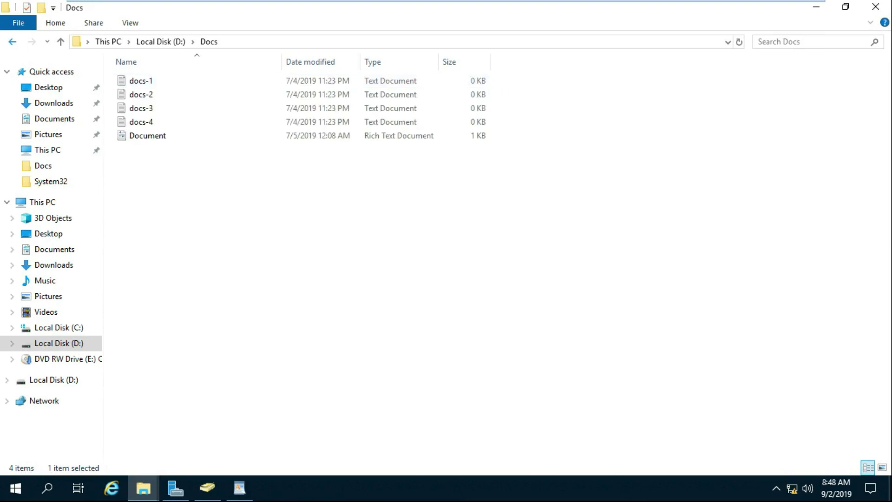
key(alt+Left)
- Create a new folder named Data on drive D:
right_click(183, 158)
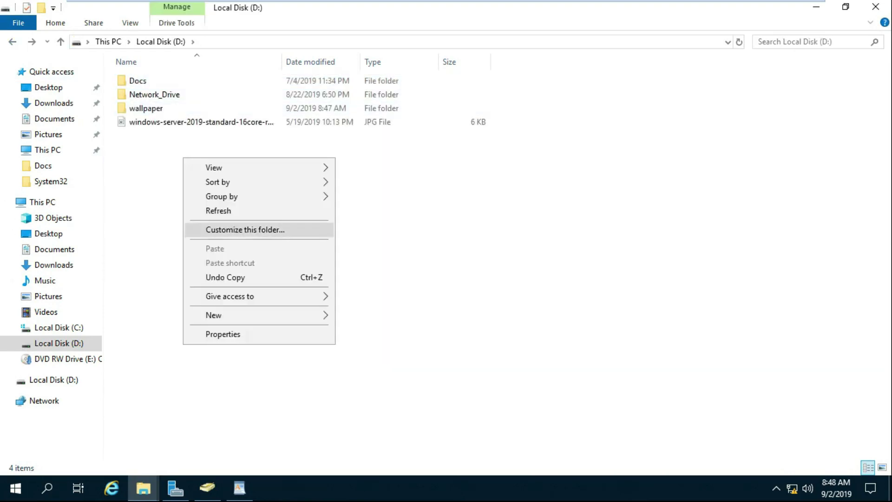
mouse_move(214, 315)
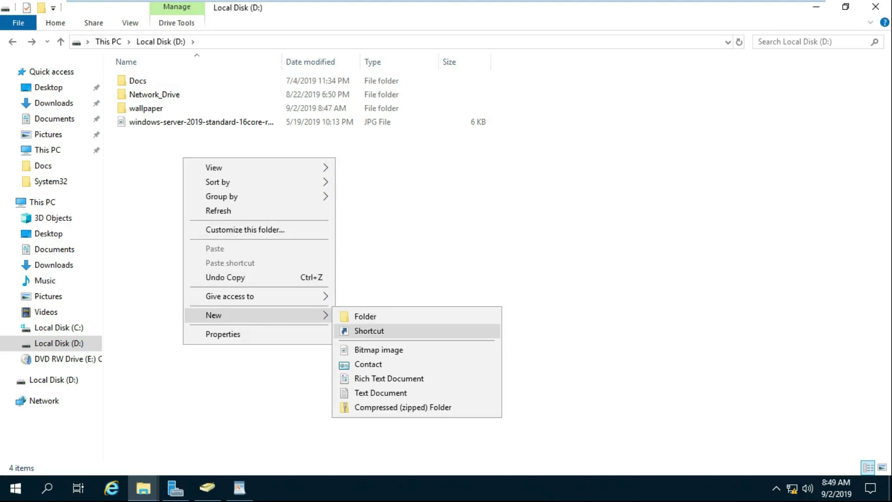
click(365, 316)
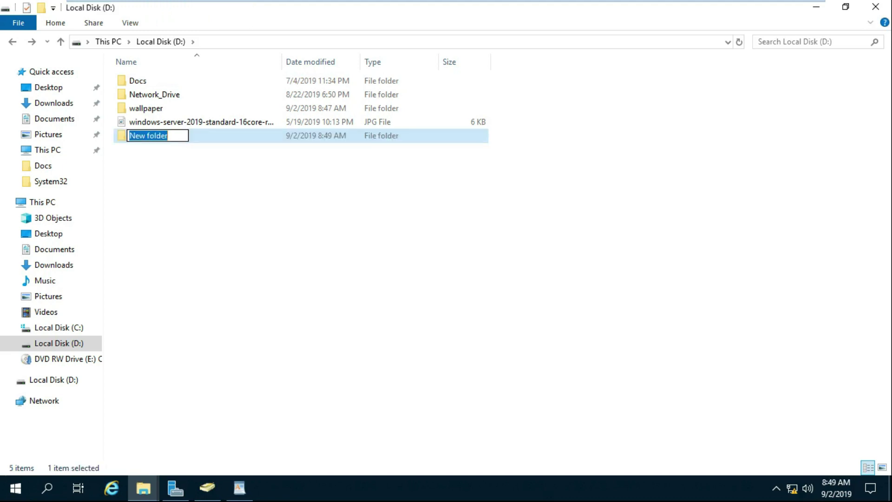
text(Data)
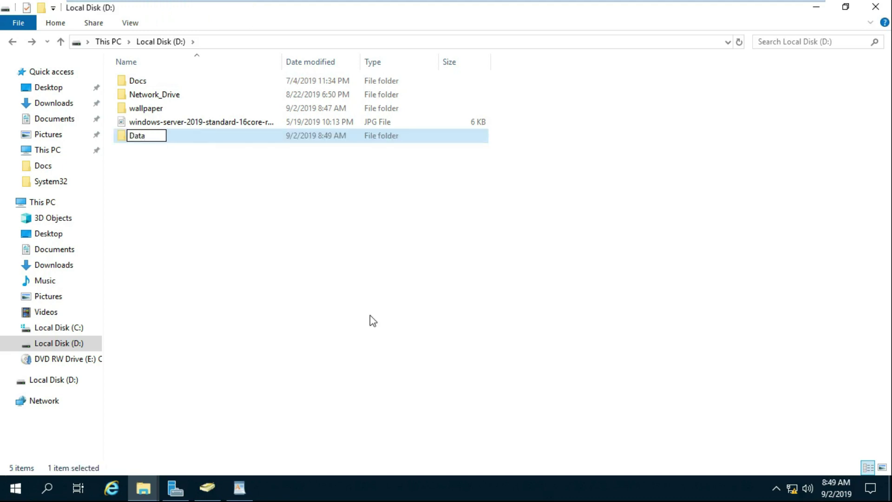
key(Return)
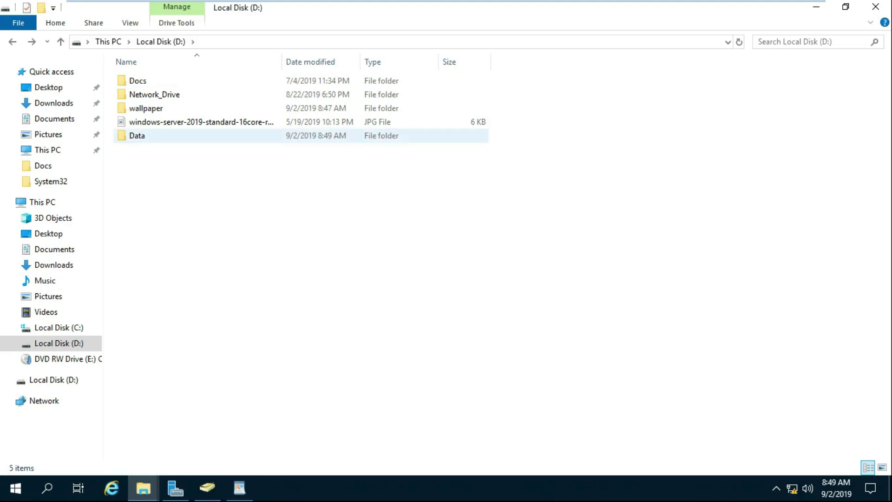
right_click(131, 135)
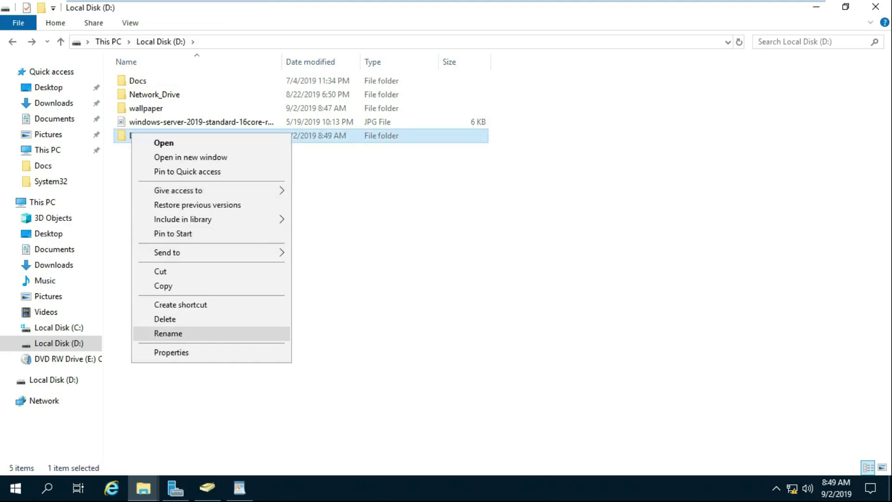
- Share the Data folder through Advanced Sharing with Full Control permission for Everyone
click(171, 352)
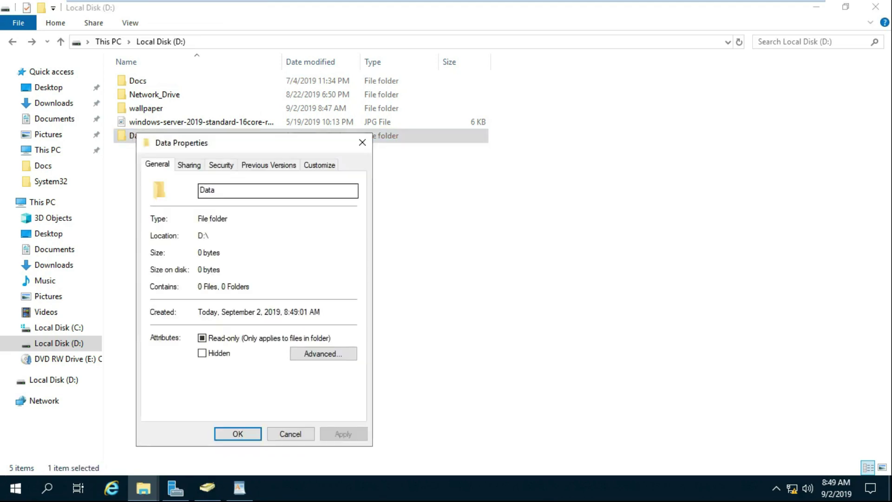
key(ctrl+Tab)
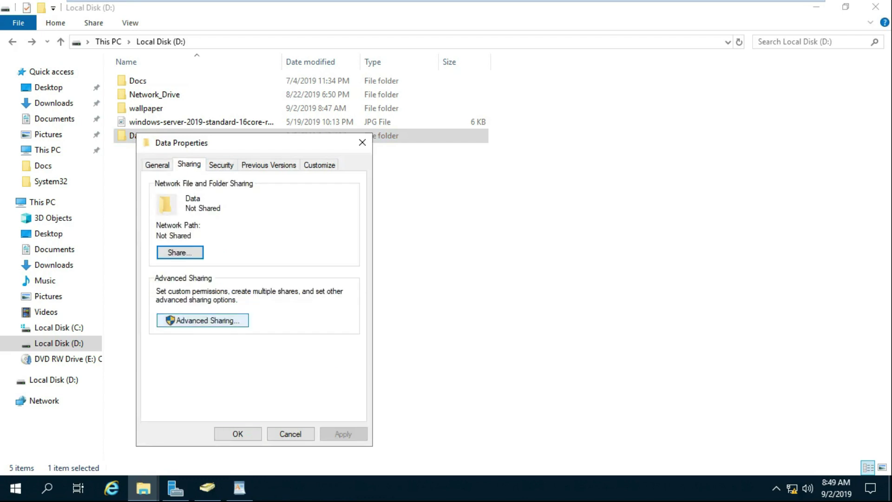
click(202, 320)
click(156, 188)
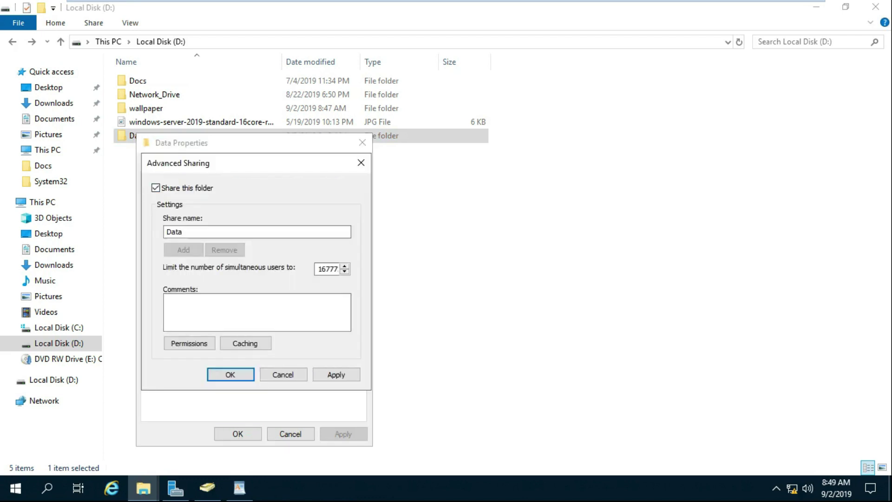
click(189, 343)
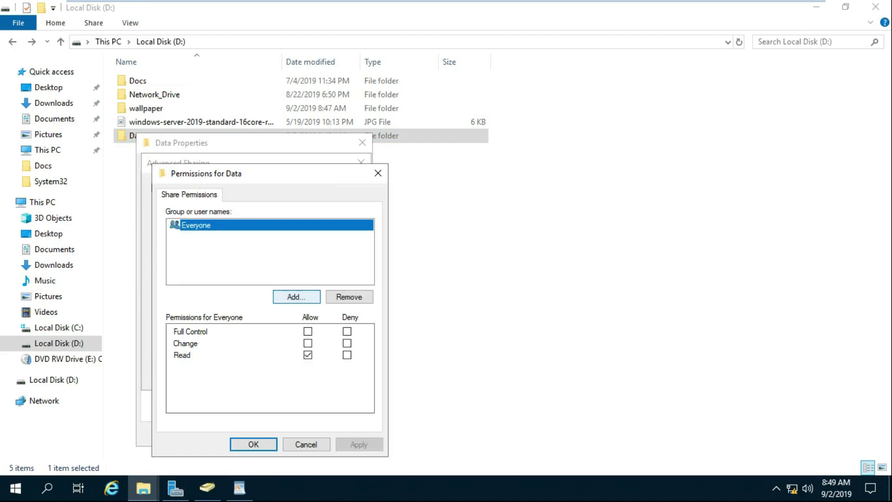
click(307, 332)
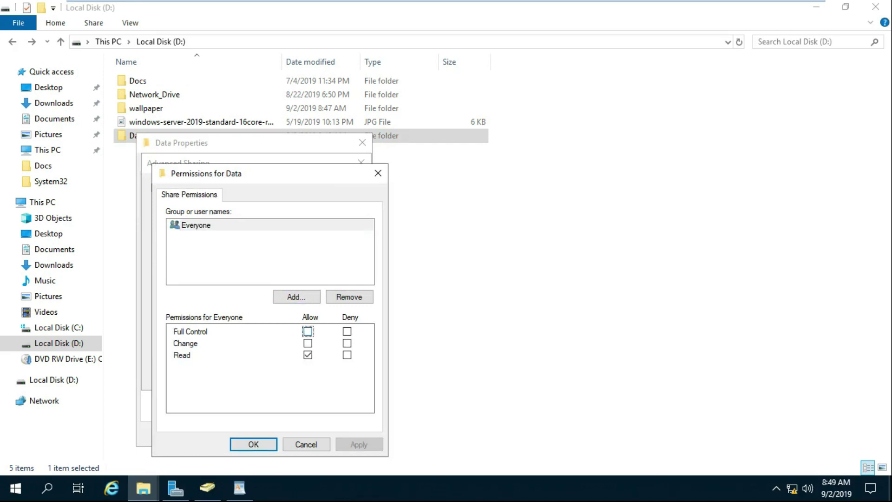
click(358, 444)
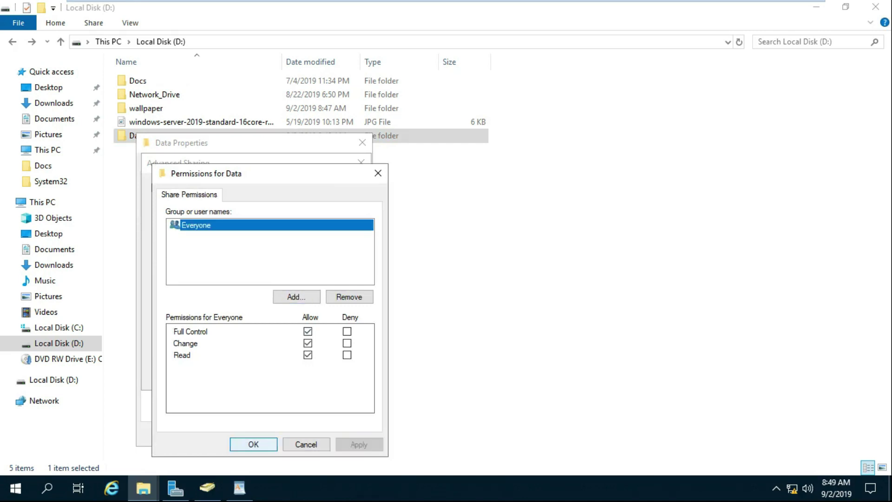
click(253, 443)
click(336, 375)
click(230, 375)
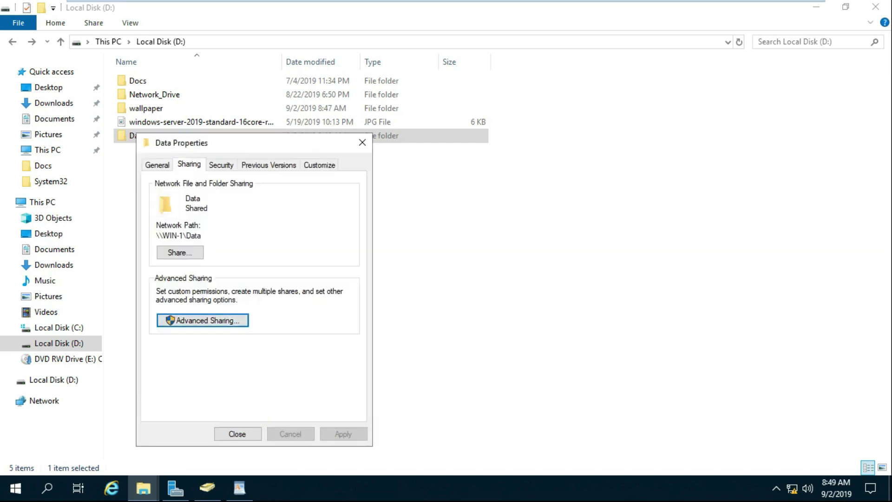
key(Return)
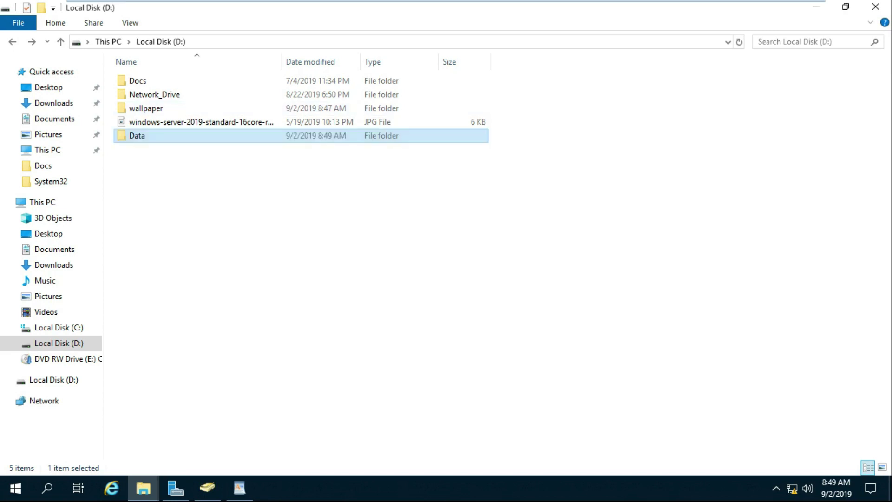
- On the Windows10 client, run \\win-1 and open the server's Data share
mouse_move(297, 1)
key(ctrl+Tab)
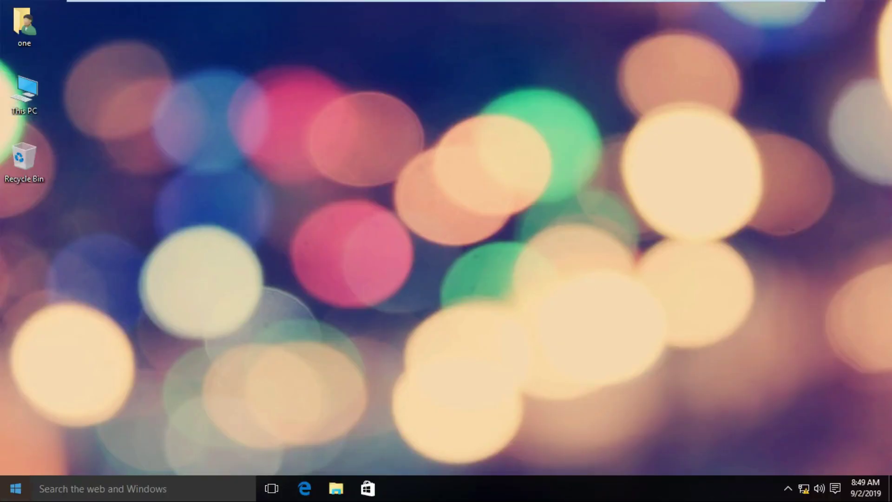
right_click(15, 488)
key(Return)
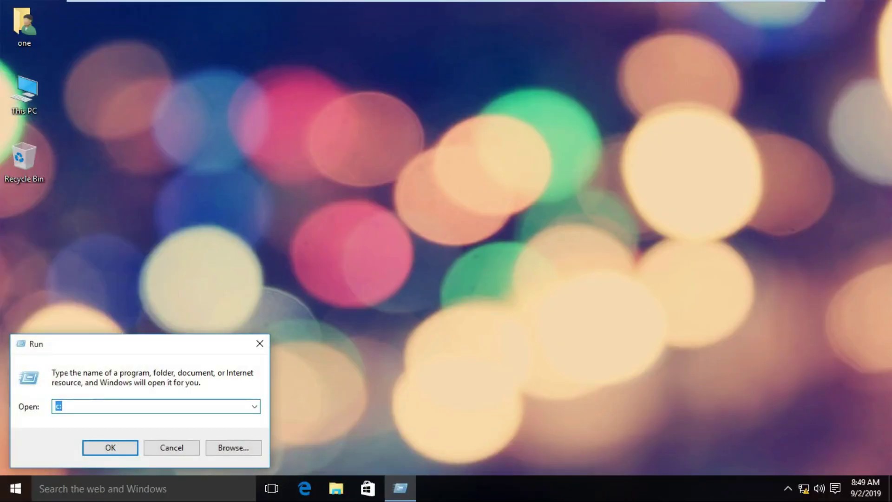
text(\\win-1)
key(Return)
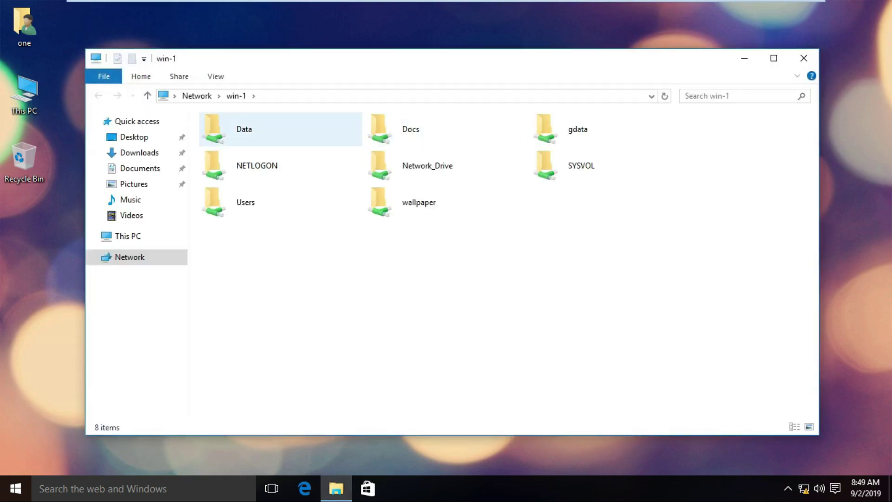
key(Down)
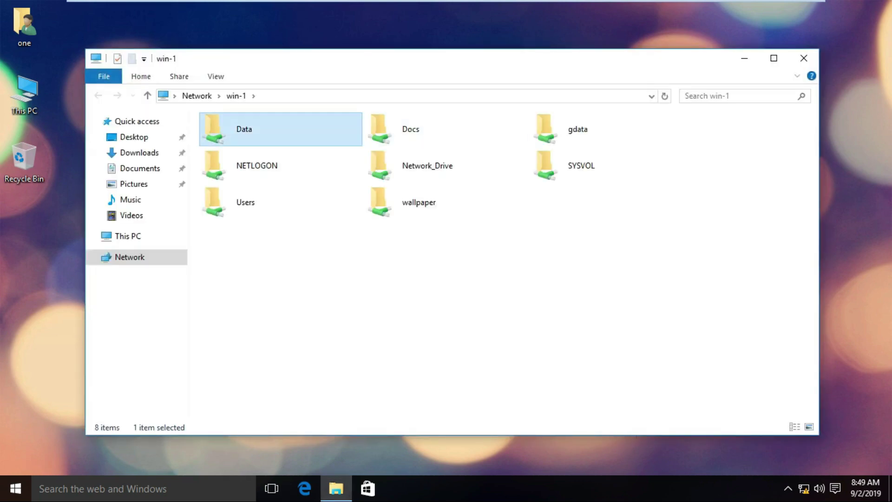
key(Return)
- Copy the \\win-1\Data network path from the address bar and open This PC with Win+E
key(alt+d)
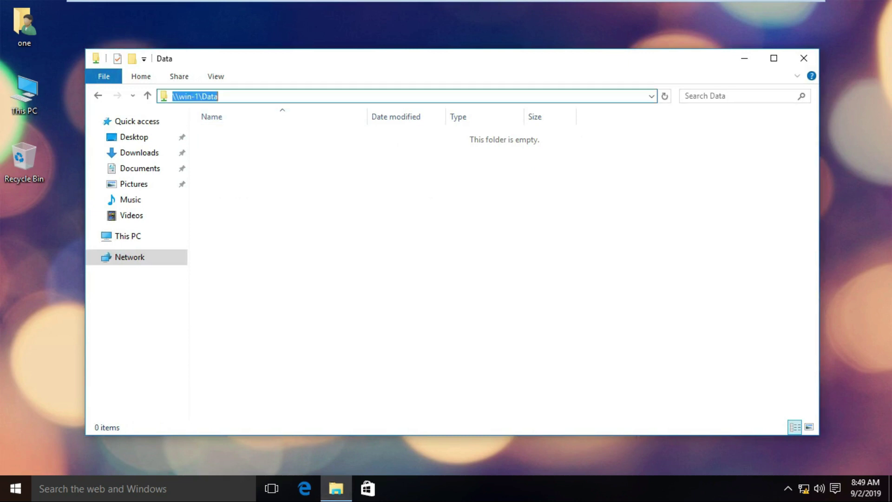
key(shift+F10)
key(Down)
key(Return)
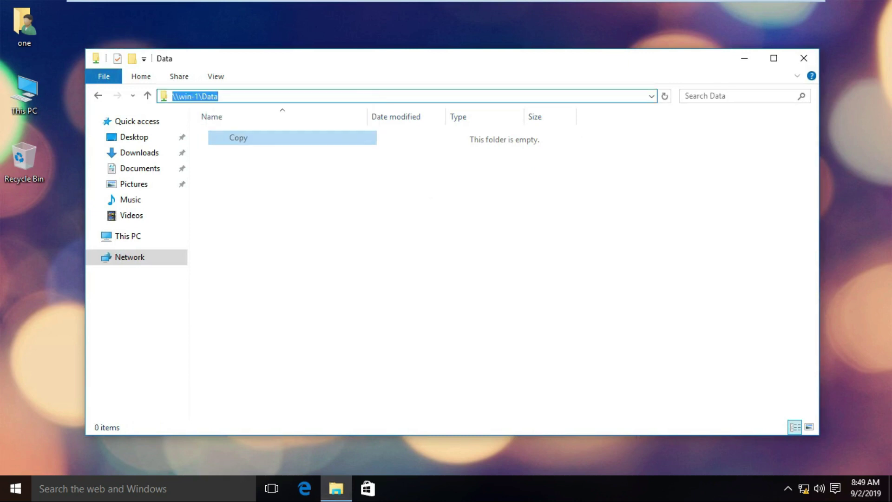
key(super+e)
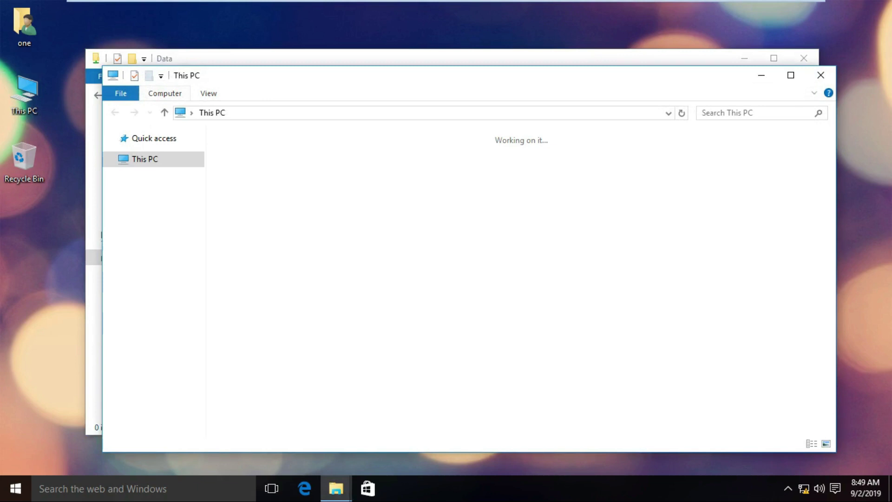
- Map \\win-1\Data as network drive Z: by pasting the share path into the Folder field
key(alt+v)
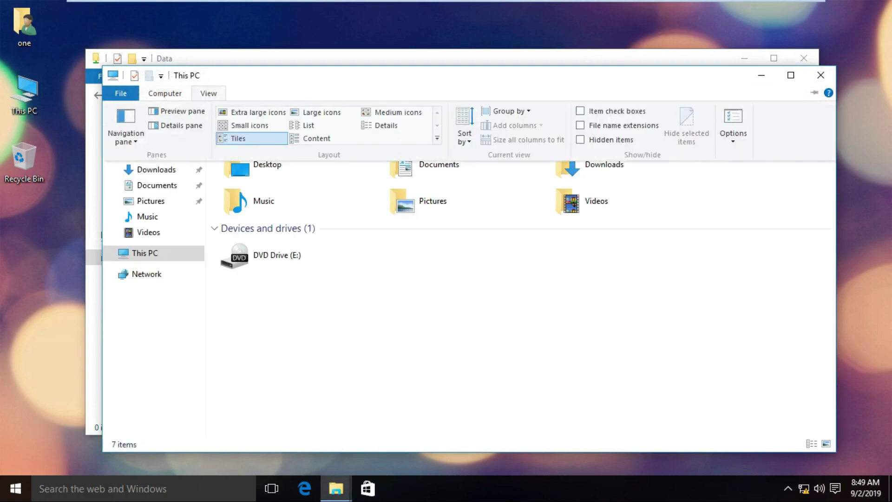
key(alt+c)
key(Escape)
key(alt+c)
key(Return)
key(Return)
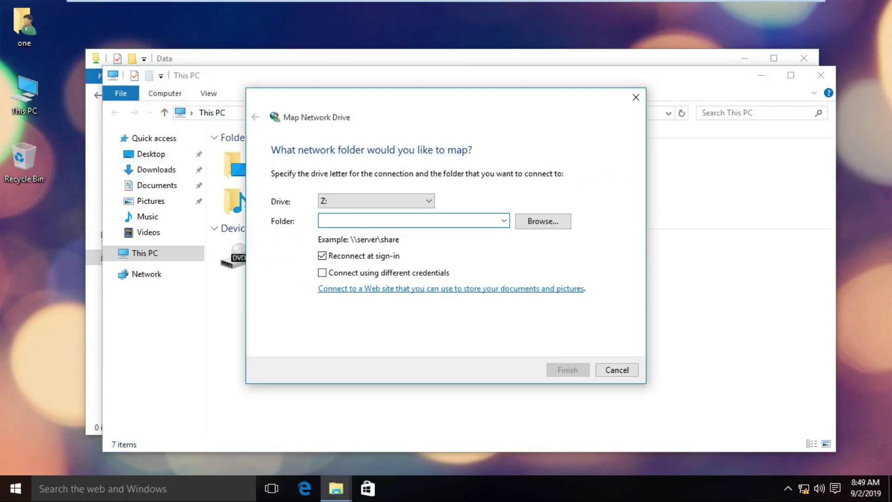
key(shift+F10)
key(Down)
key(Down)
key(Down)
key(Return)
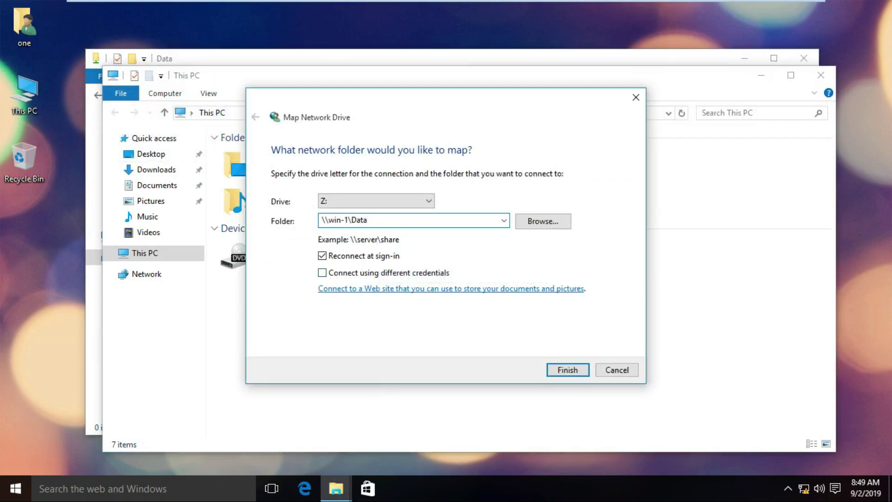
key(Return)
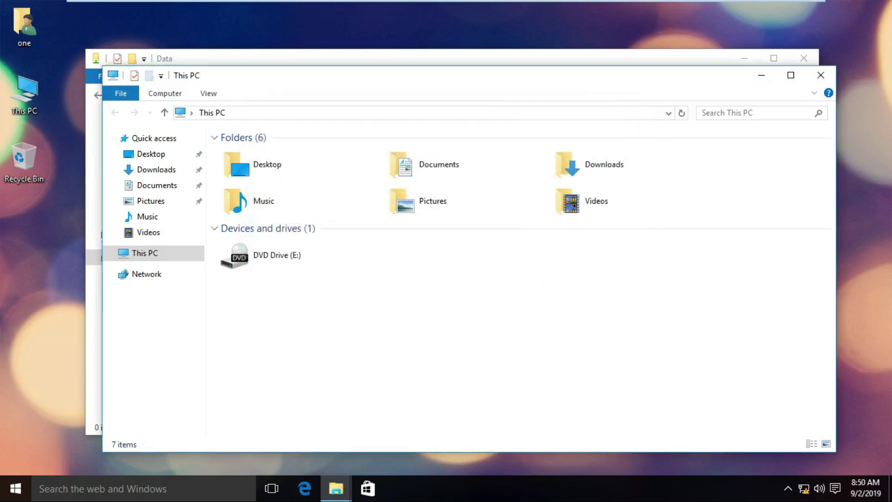
- Close the Z: drive window and refresh This PC so the mapped Z: drive appears
drag(426, 83, 432, 61)
right_click(476, 316)
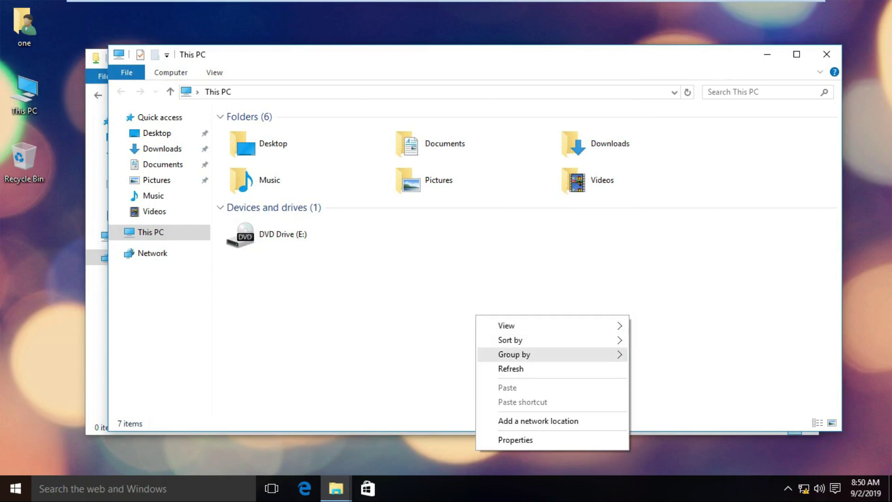
click(510, 368)
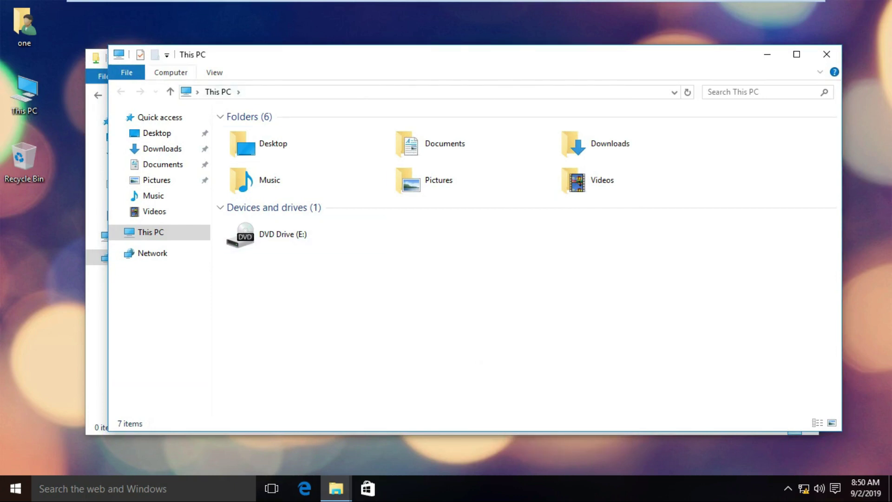
click(171, 72)
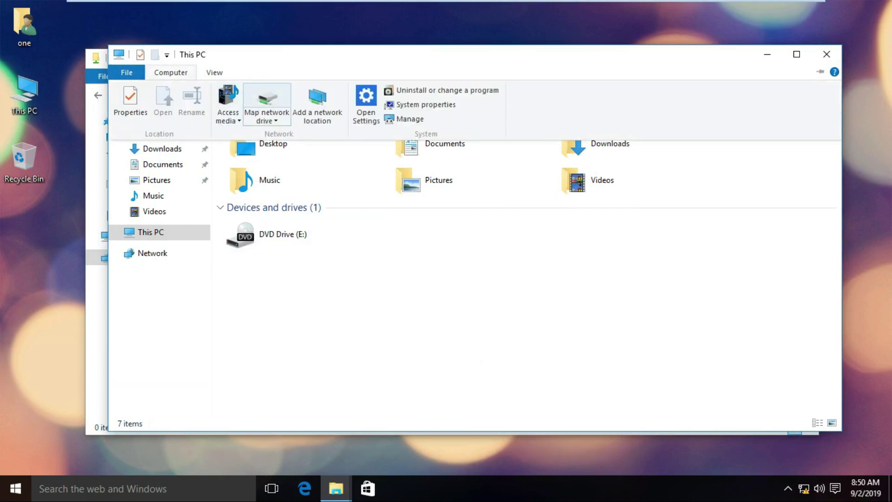
click(269, 96)
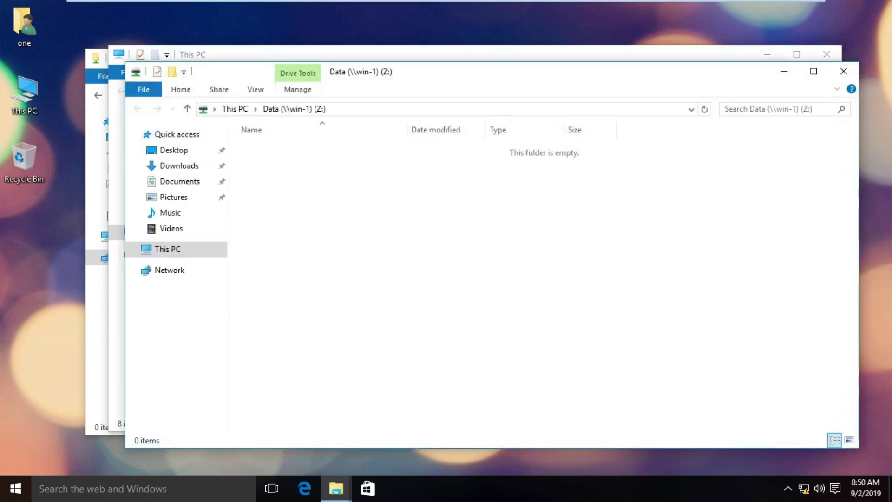
click(843, 71)
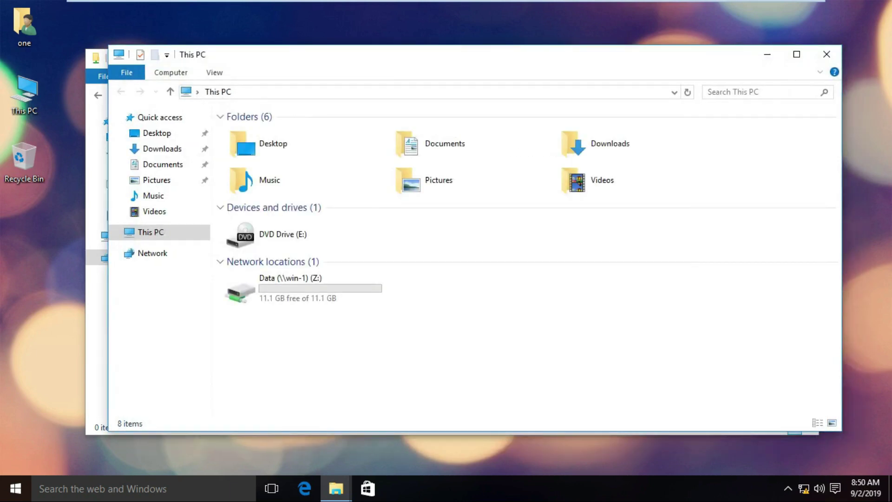
click(303, 288)
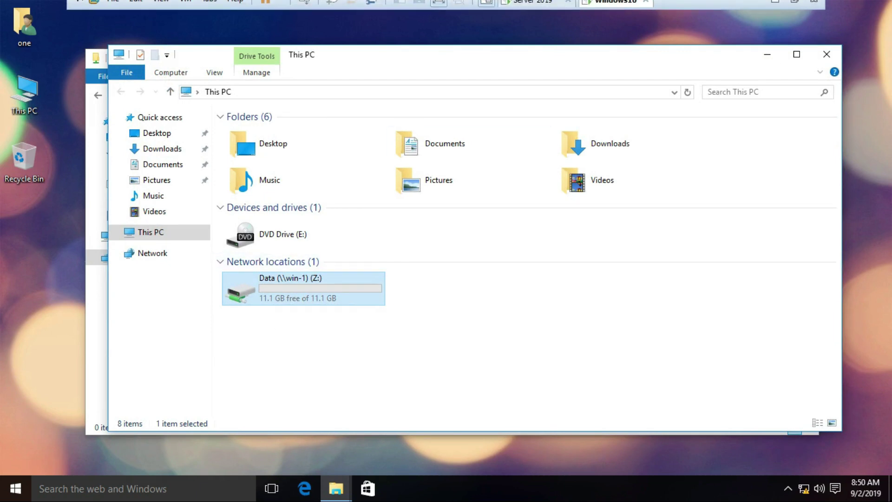
- Back on the server, start a 'Thanks for watching' line below the network-drive question in WordPad
click(667, 9)
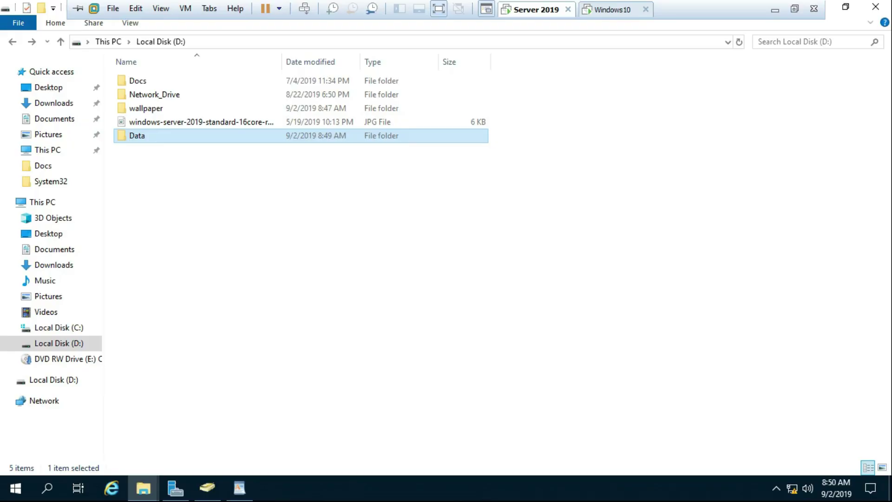
click(239, 488)
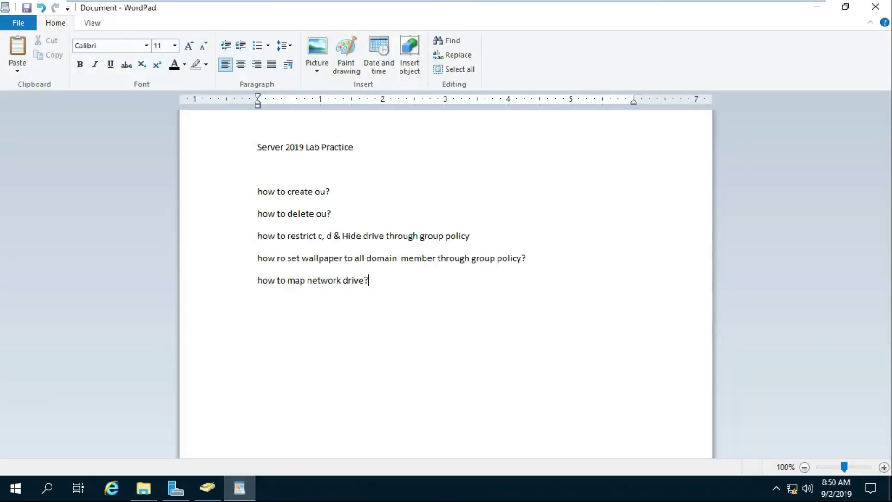
key(Return)
text(Thanks for watchi)
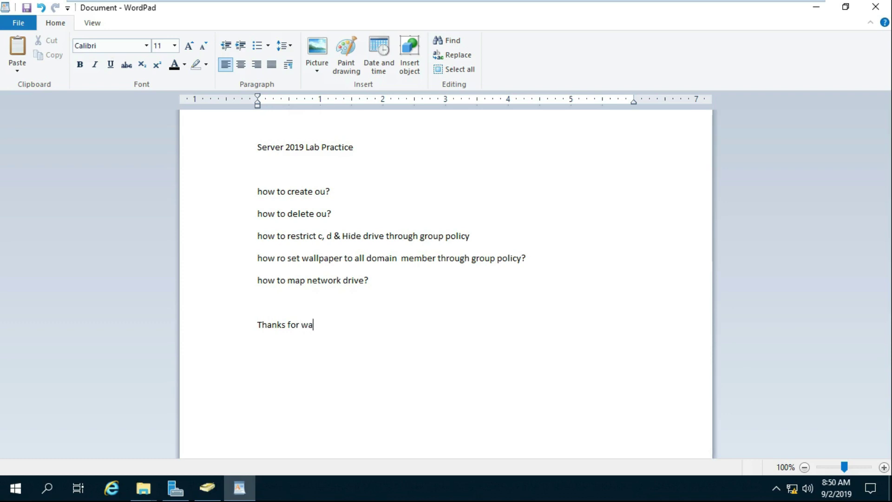